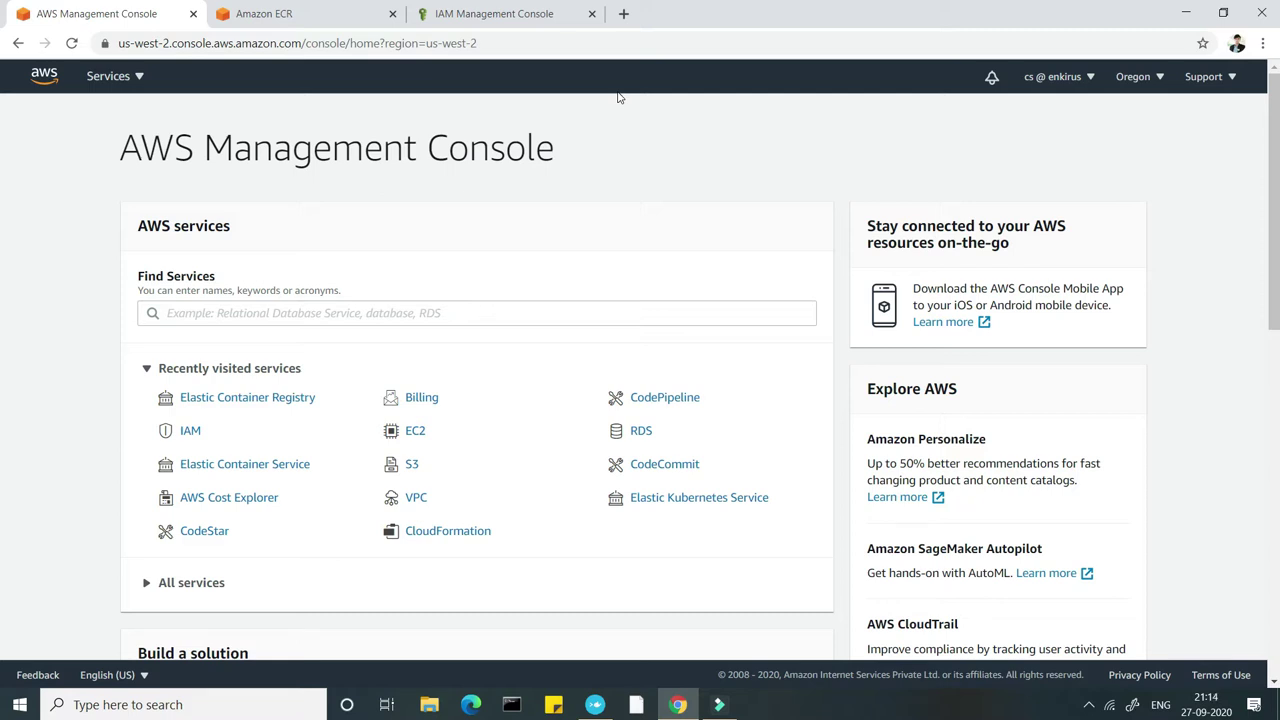
- Find the IAM service by searching for "iam" and open its list of users
left_click(493, 311)
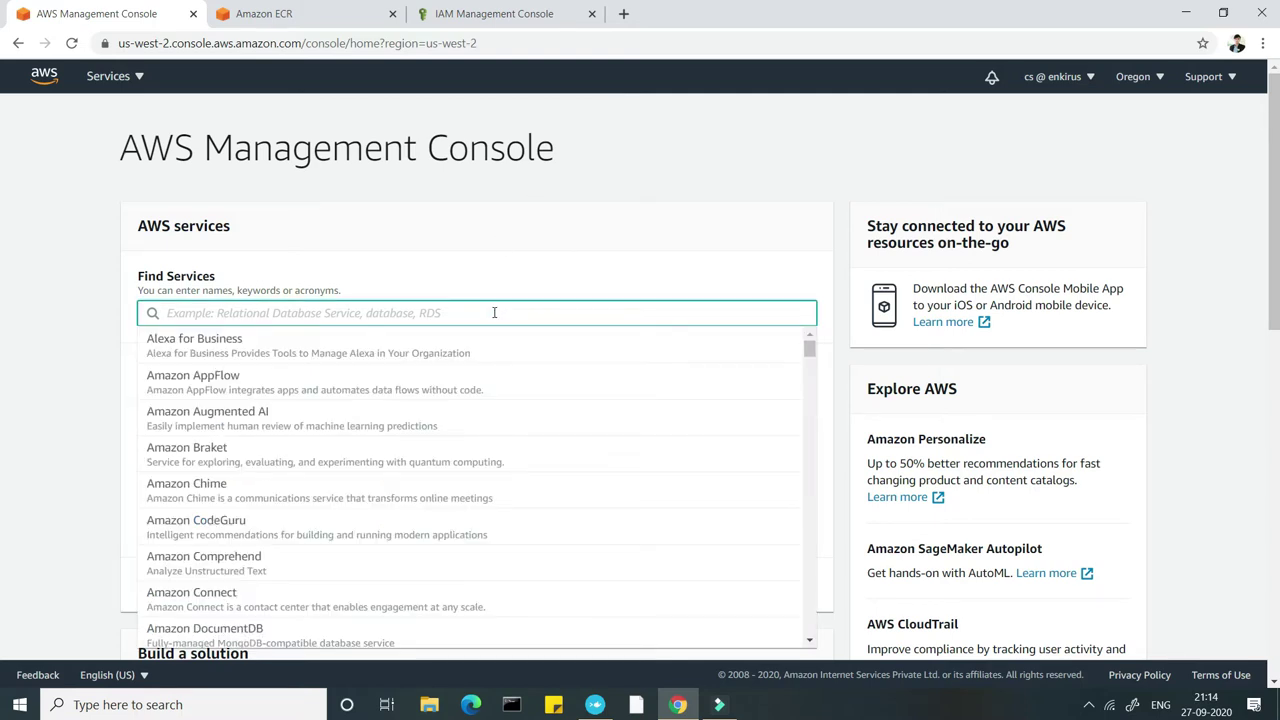
type("iam")
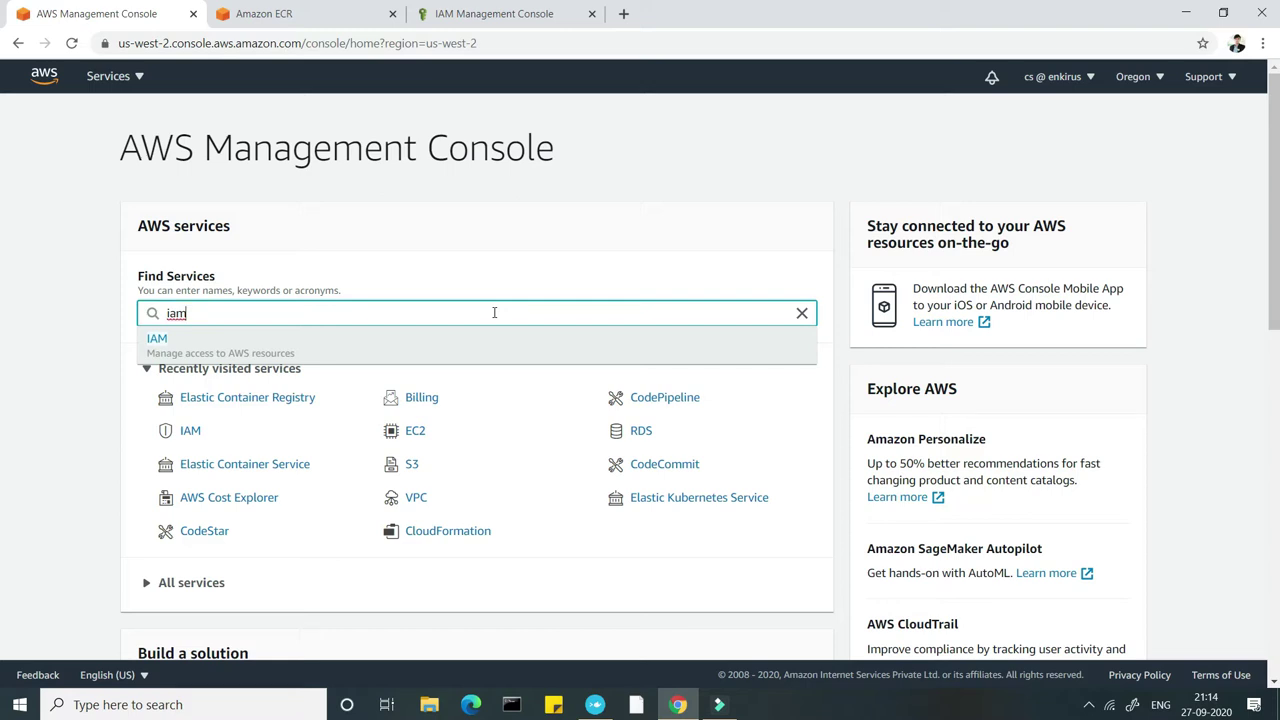
key("Return")
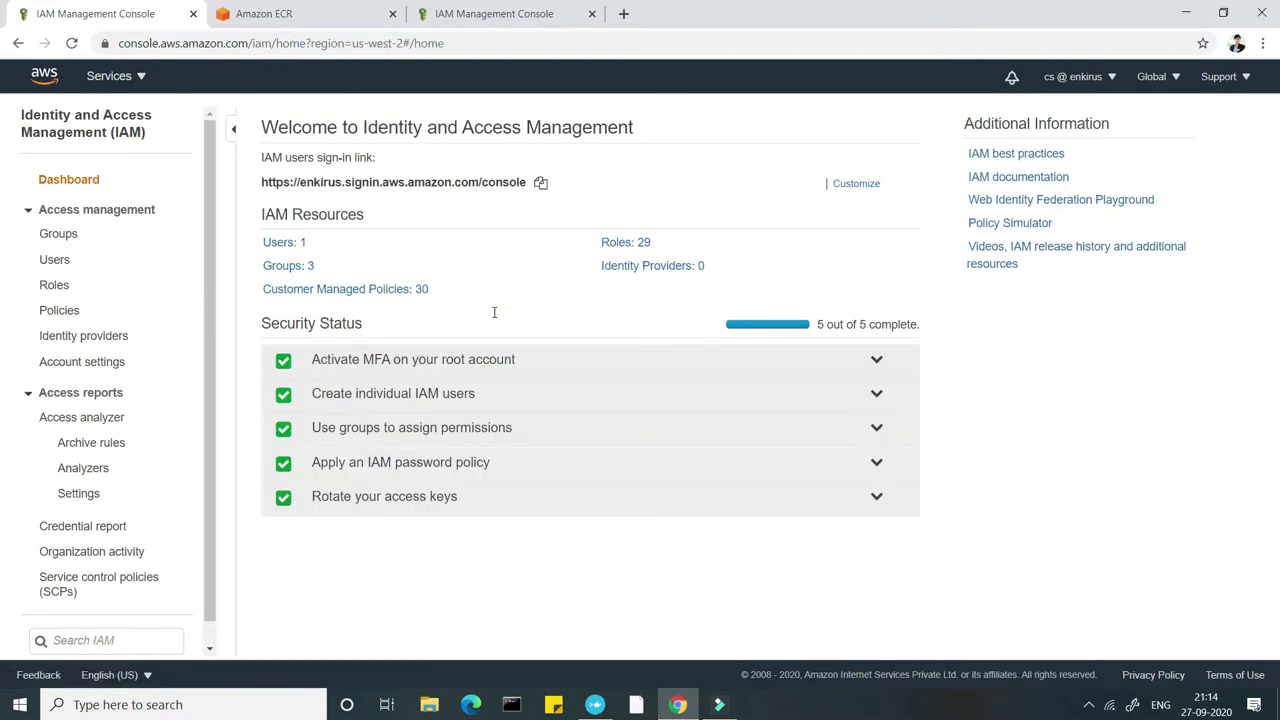
left_click(285, 250)
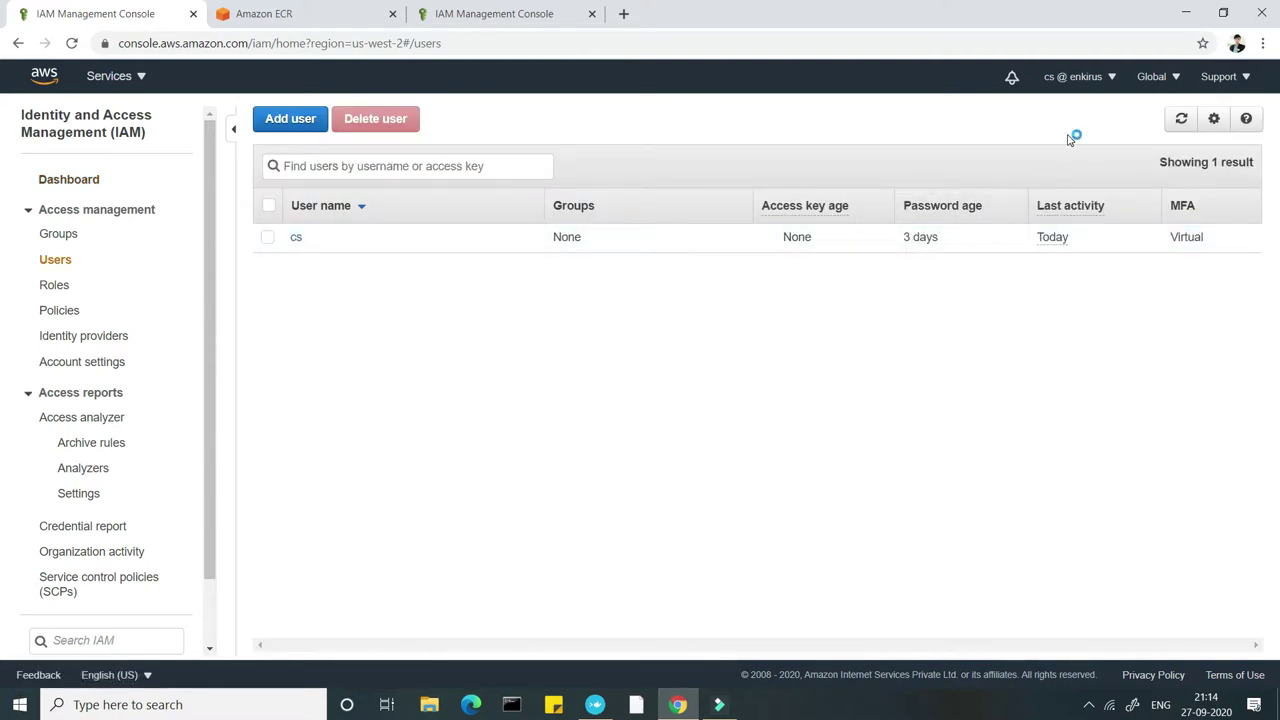
- Start adding a new user named enkirus-1 with AWS Management Console access
left_click(284, 133)
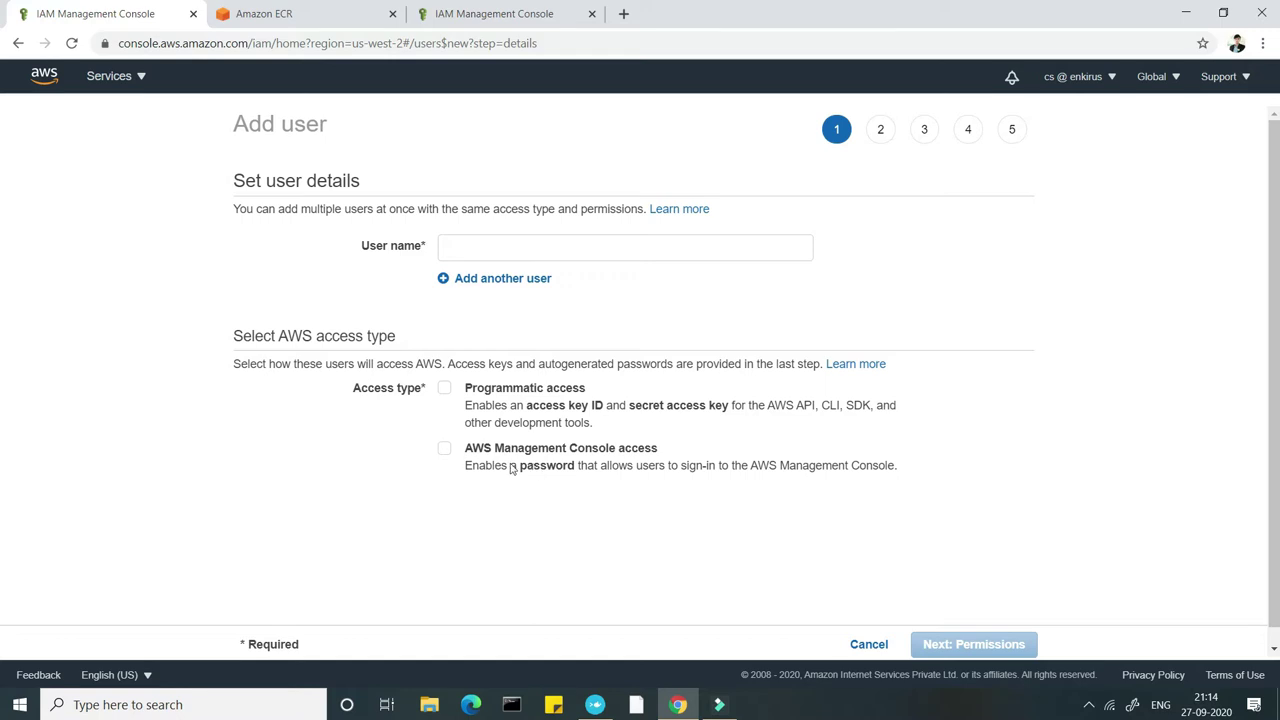
left_click(489, 251)
type("enkirus-1")
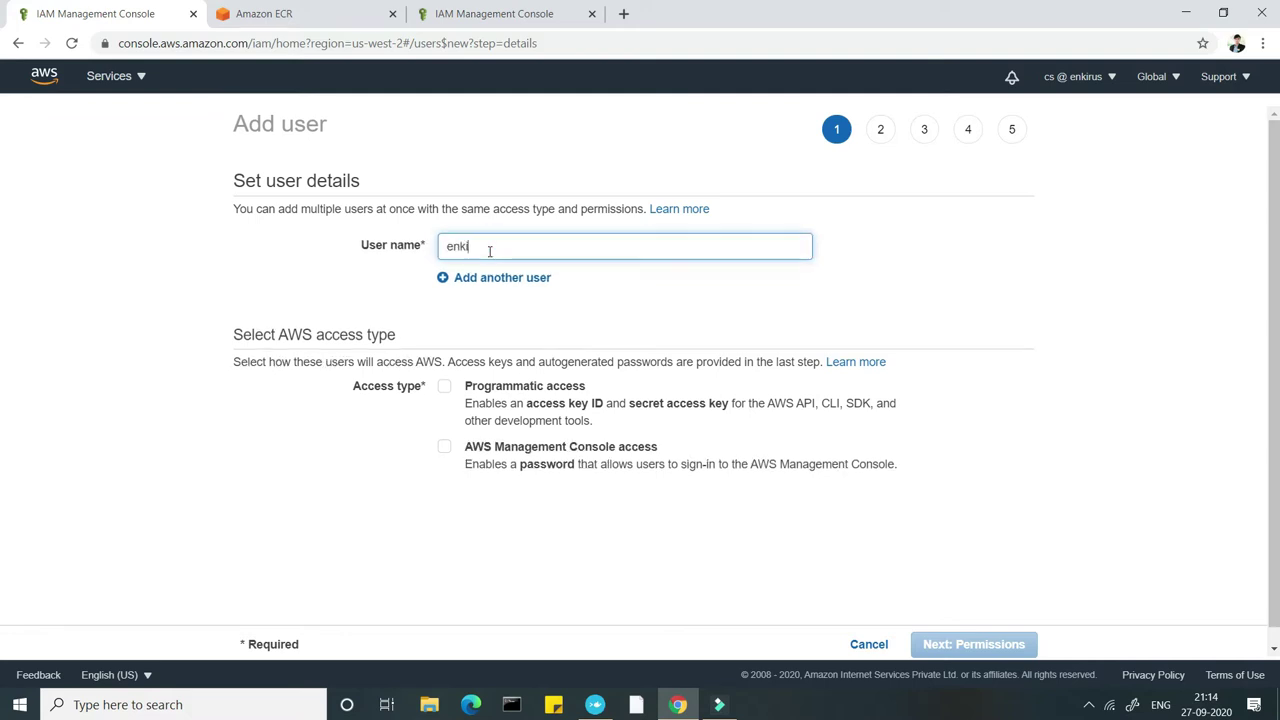
left_click(444, 447)
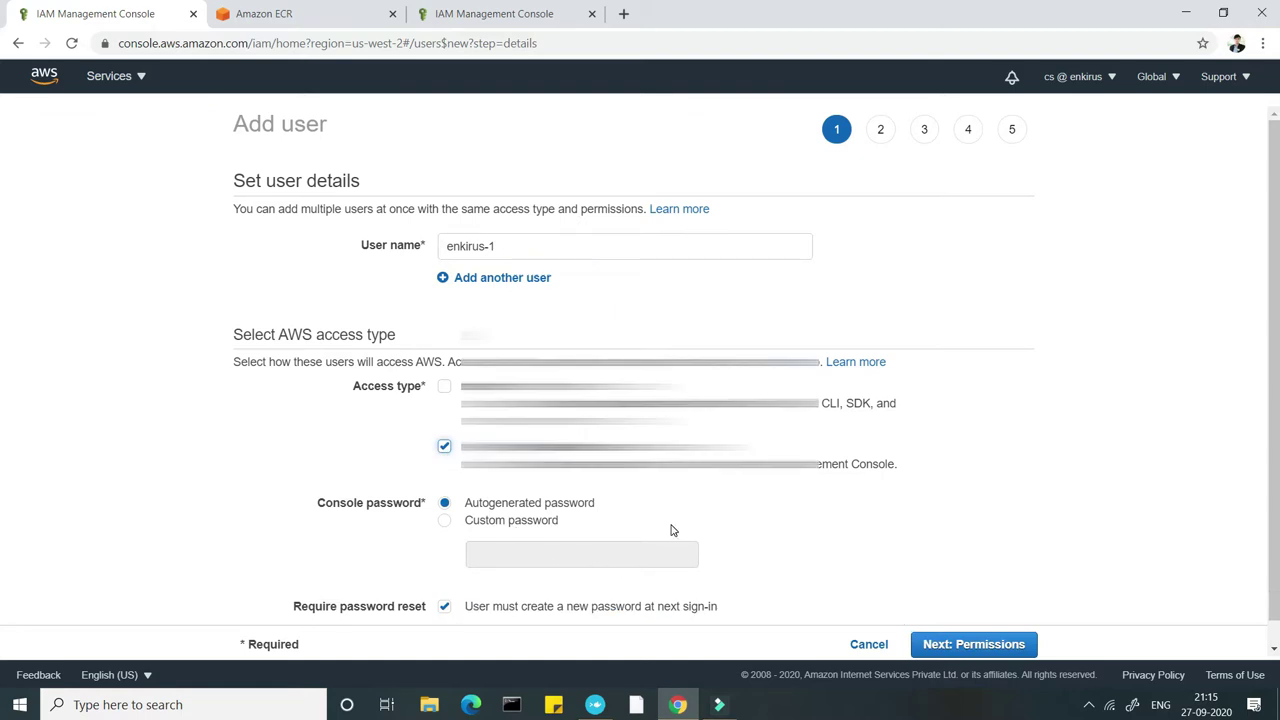
- Enter a custom console password for the new user, keep the required password reset enabled, and proceed to permissions
scroll(674, 528, "down", 1)
left_click(444, 501)
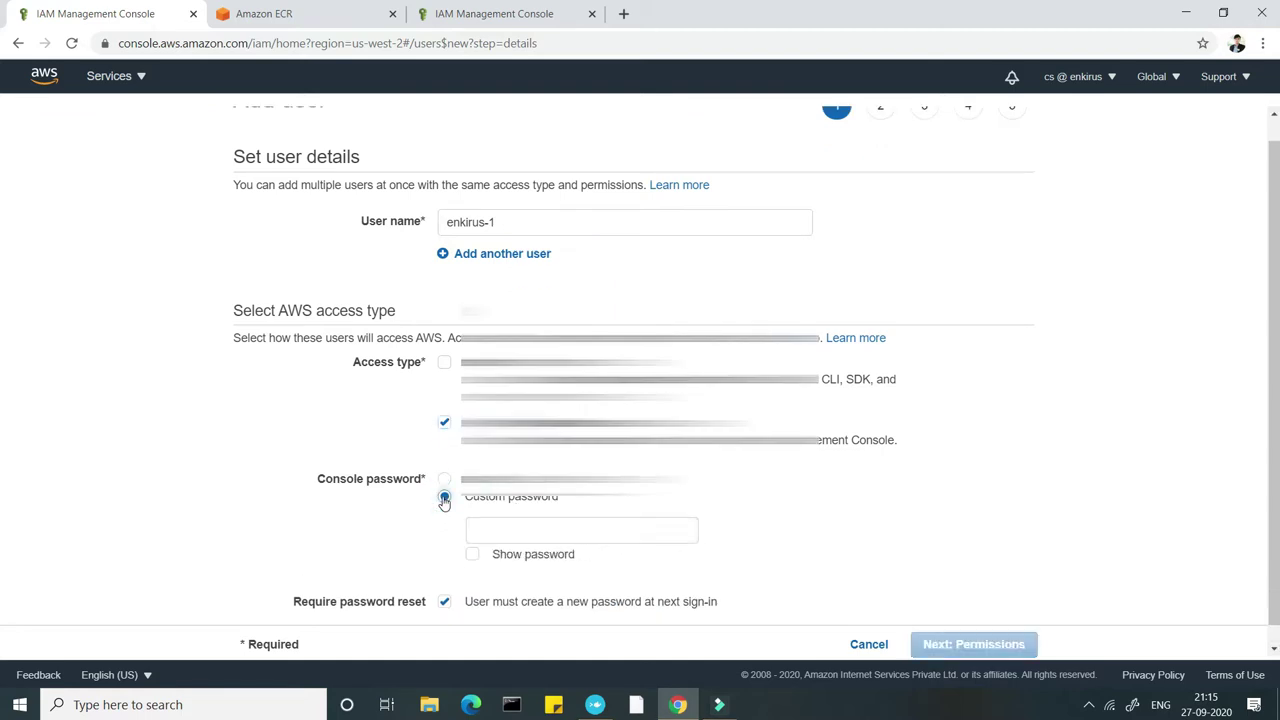
left_click(536, 536)
type("••••••••")
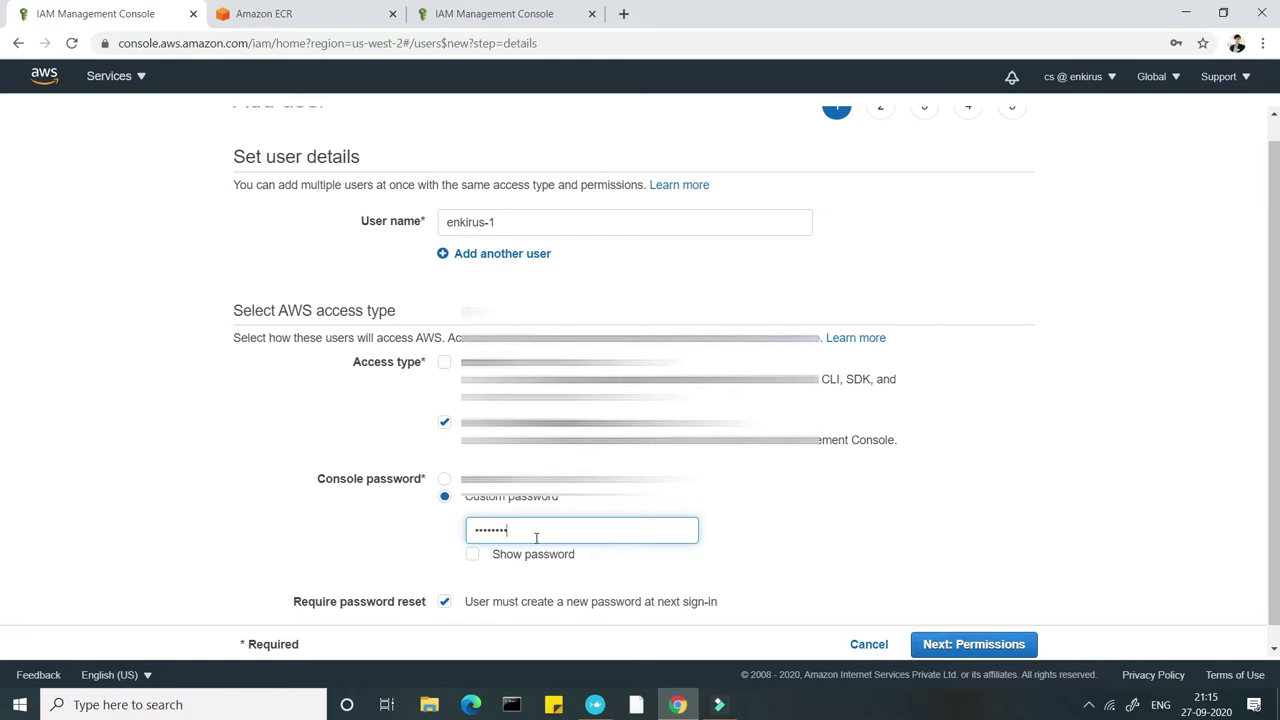
scroll(536, 540, "down", 1)
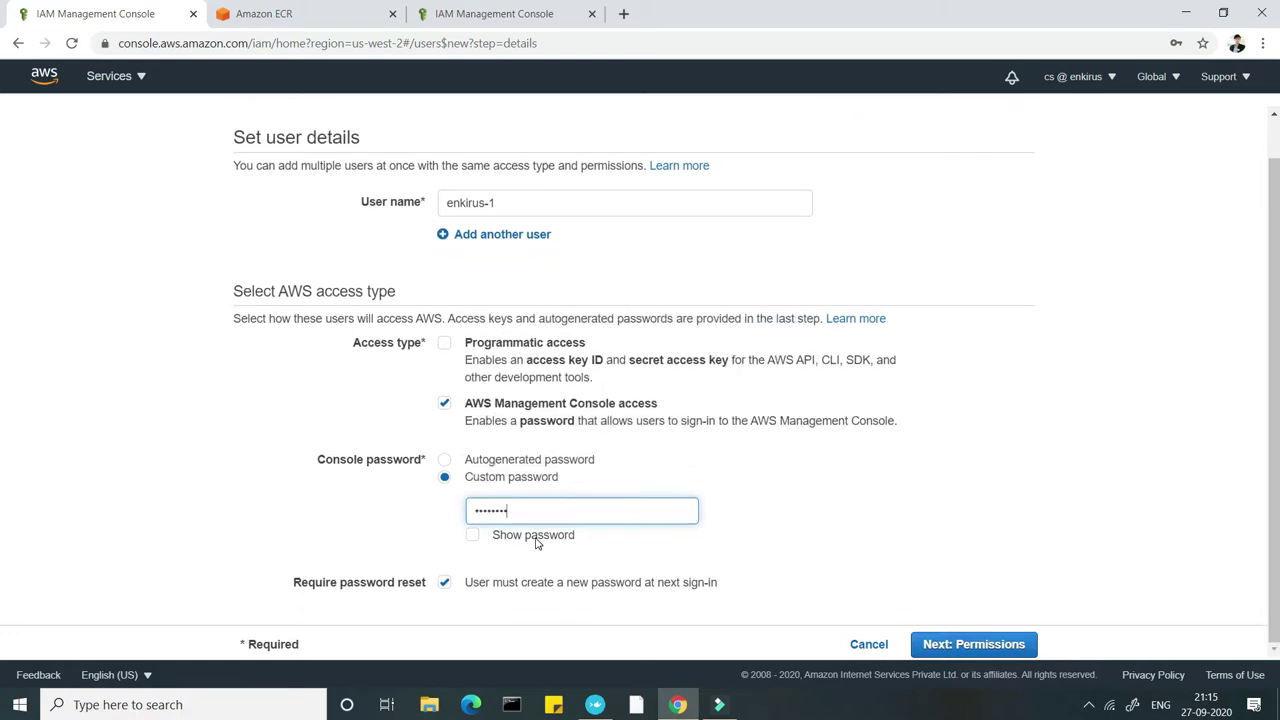
left_click(444, 583)
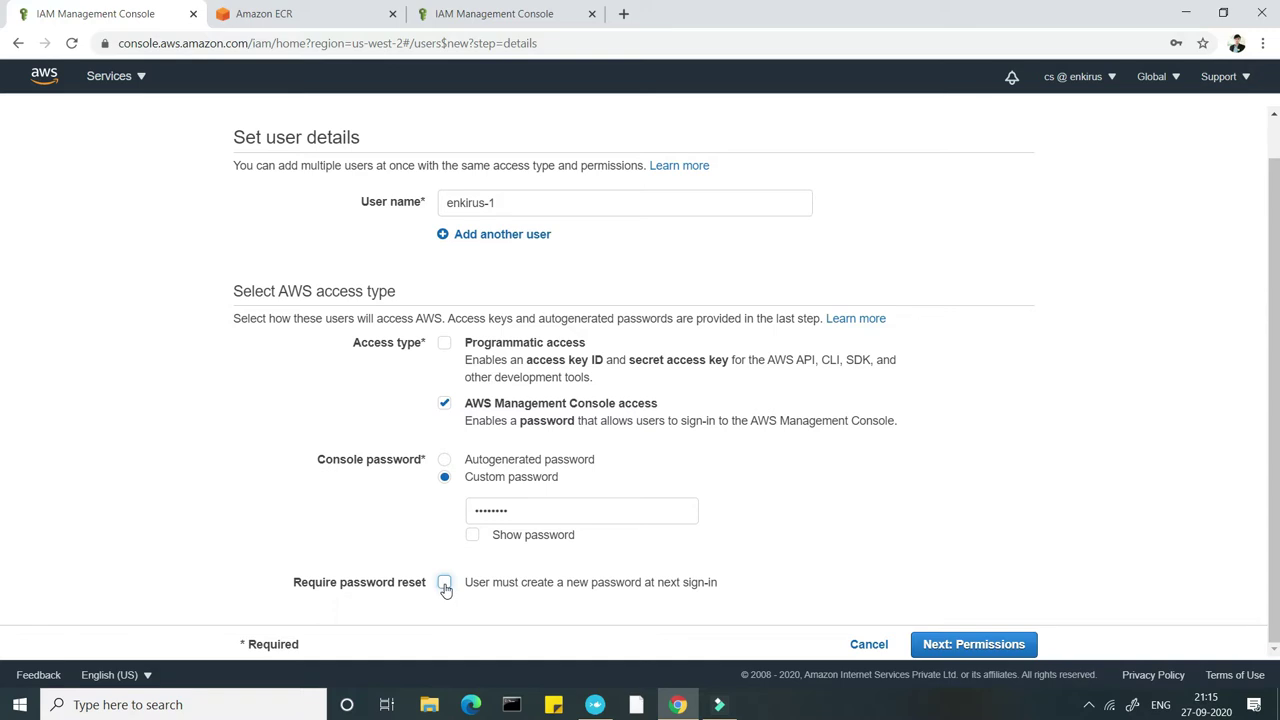
left_click(444, 584)
left_click(972, 644)
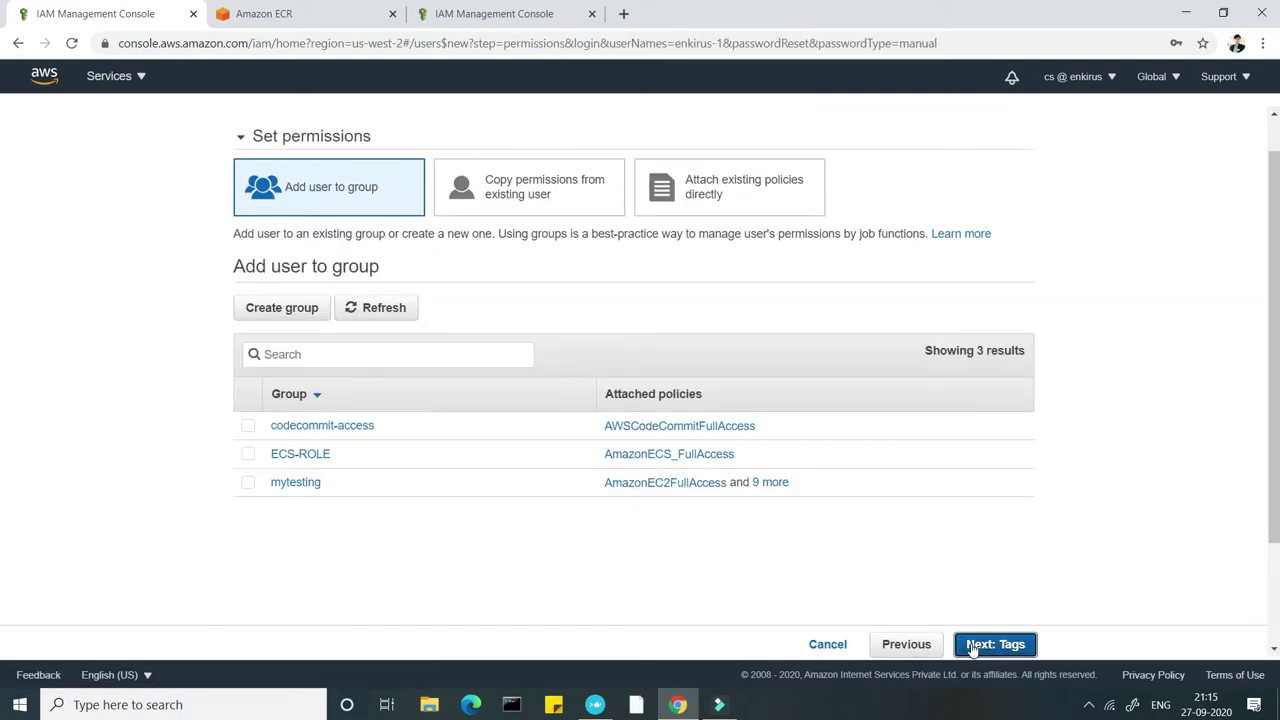
- Attach the existing AmazonEC2FullAccess policy directly to the user, filtering the policies by "ec2"
left_click(748, 203)
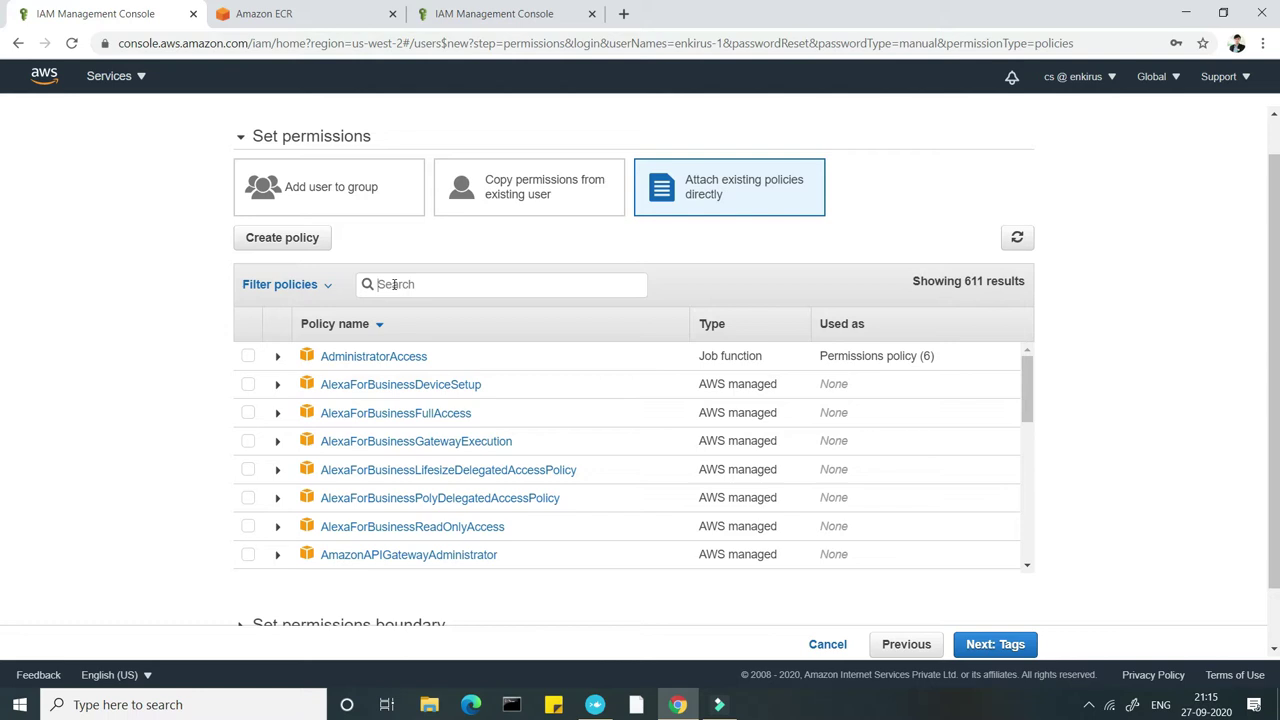
type("ecr")
scroll(437, 502, "down", 1)
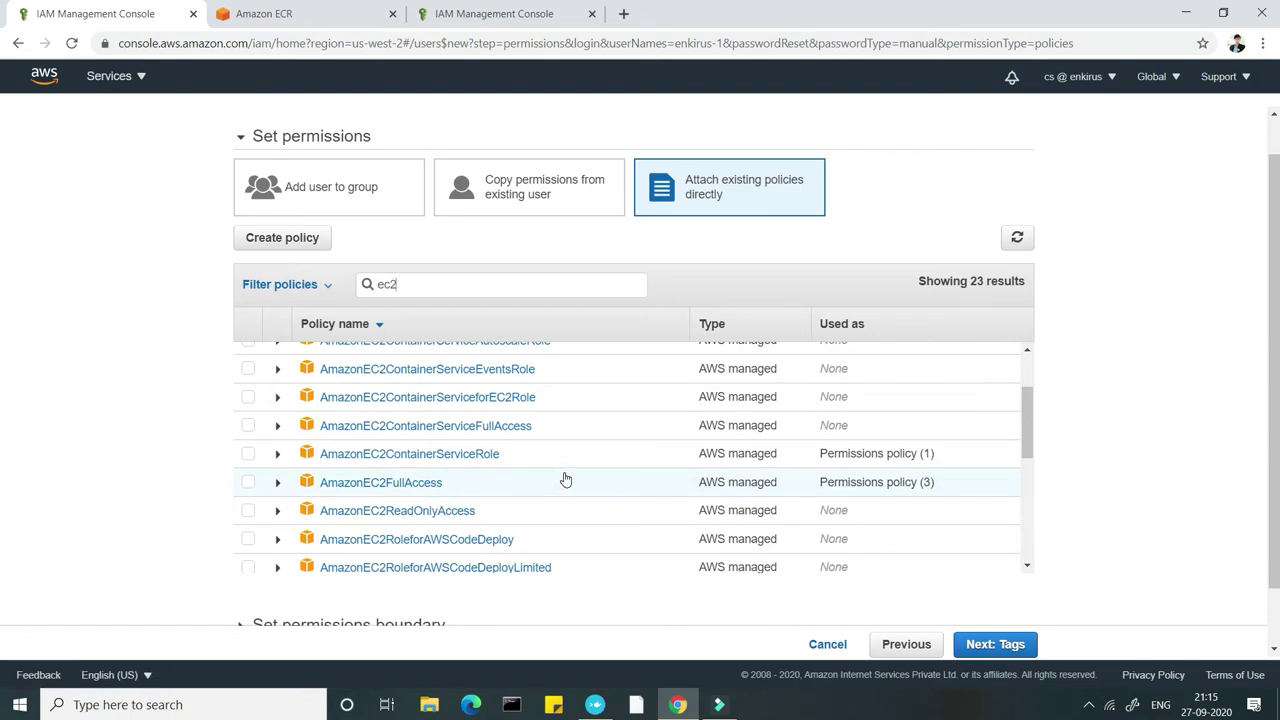
scroll(565, 480, "up", 1)
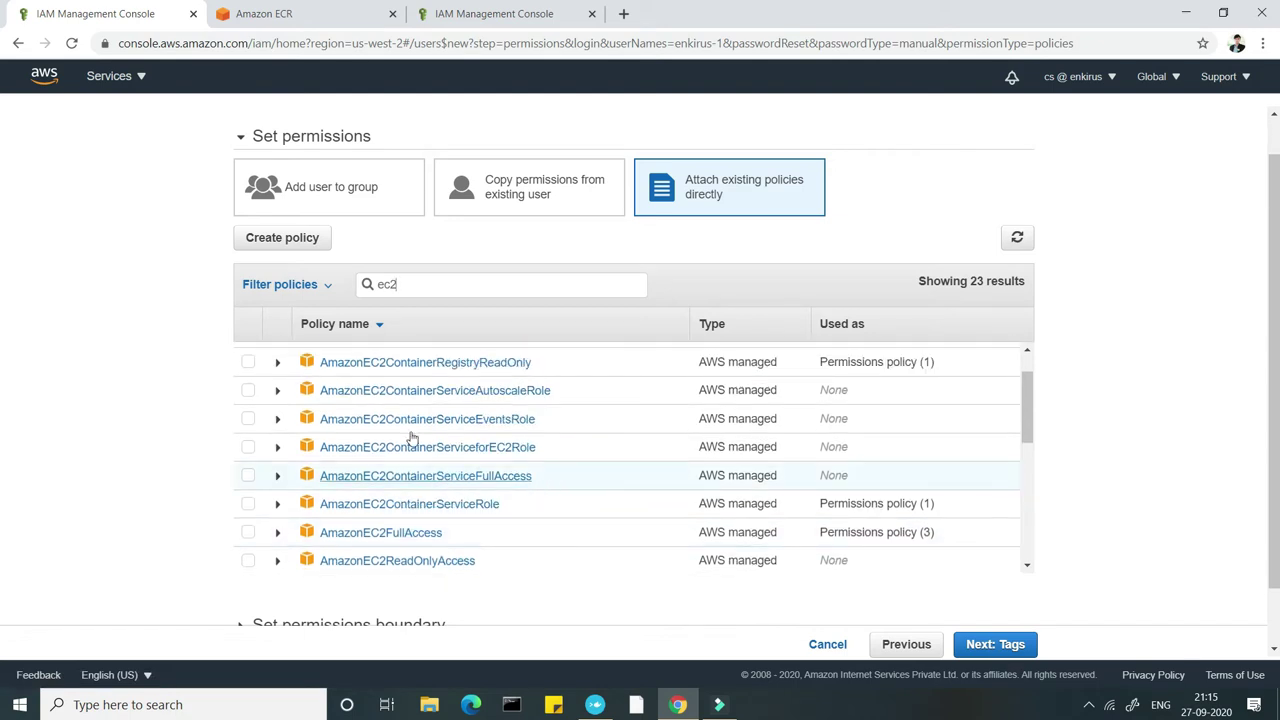
scroll(474, 470, "down", 2)
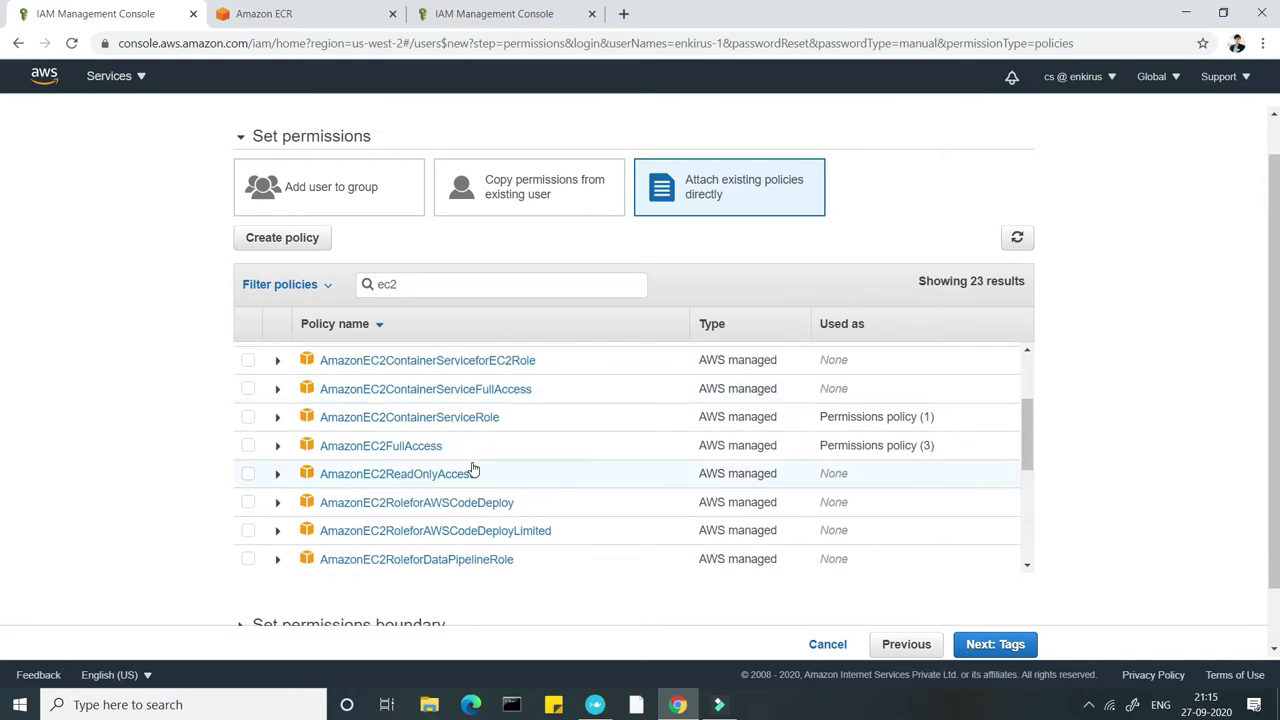
scroll(474, 470, "down", 1)
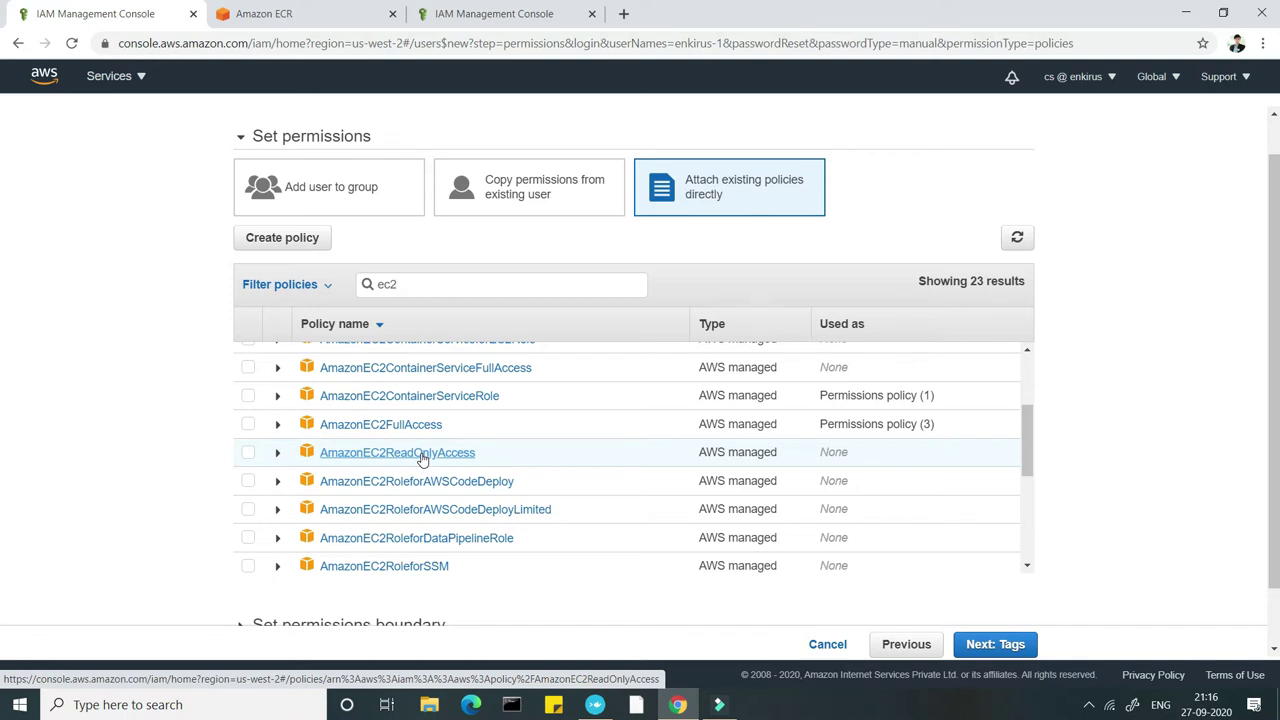
scroll(421, 457, "up", 1)
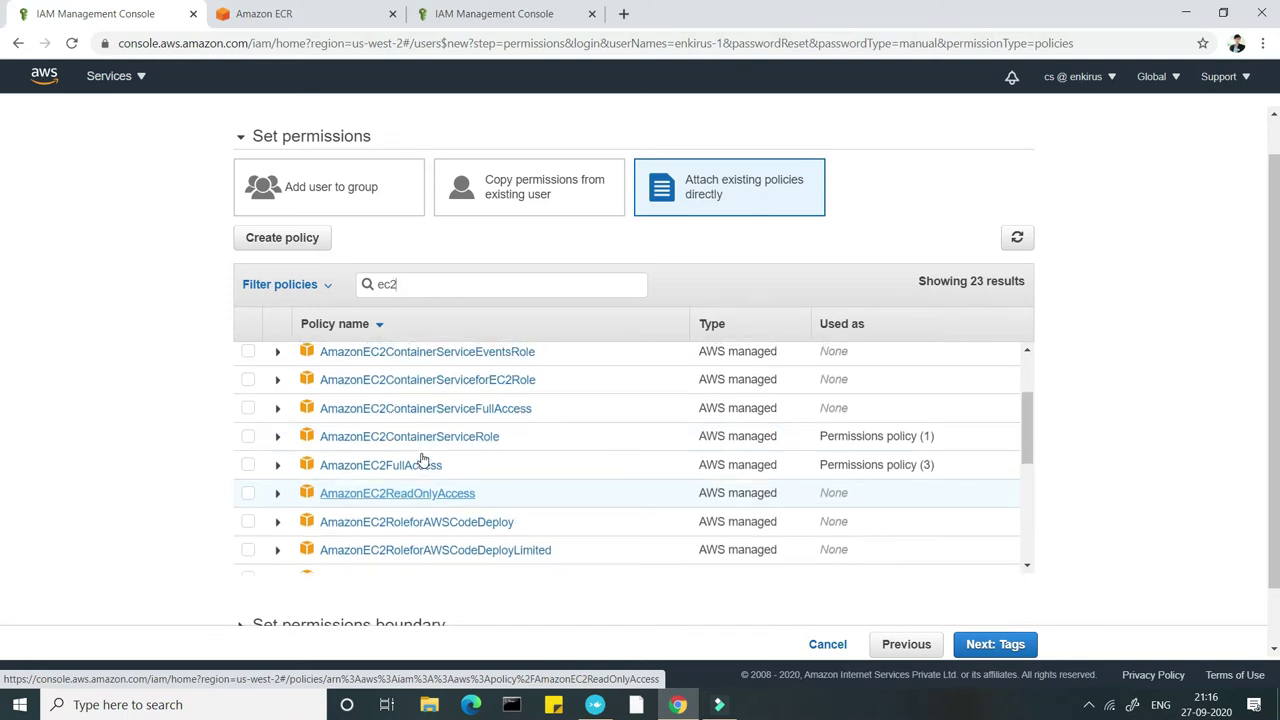
left_click(249, 465)
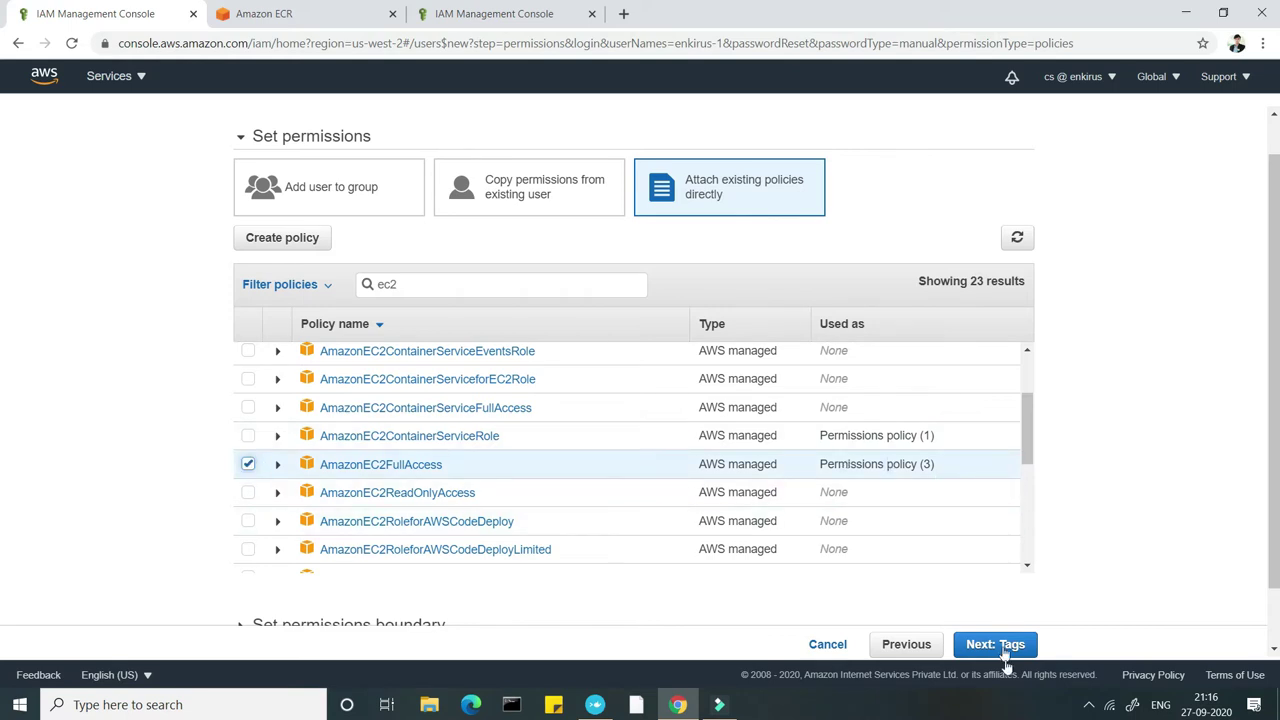
- Expand the permissions boundary settings, select the option to use a boundary, and look through the available policies
scroll(820, 585, "down", 1)
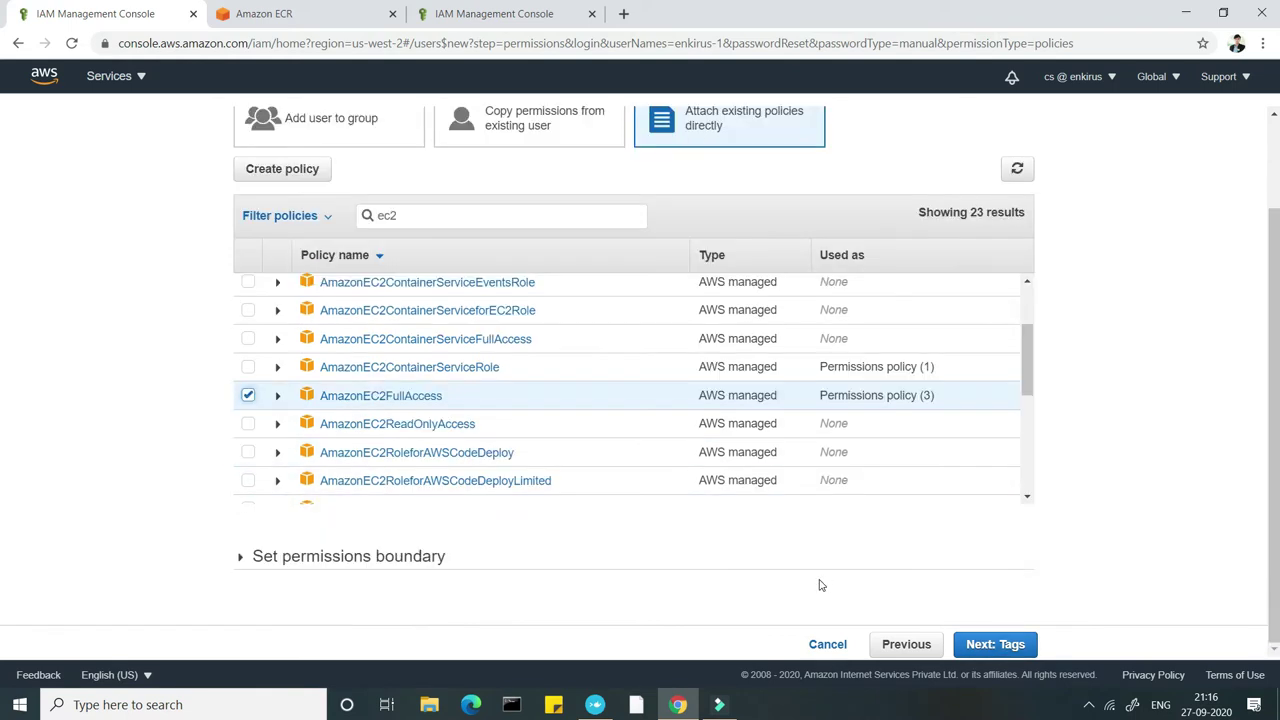
left_click(360, 557)
scroll(645, 515, "down", 1)
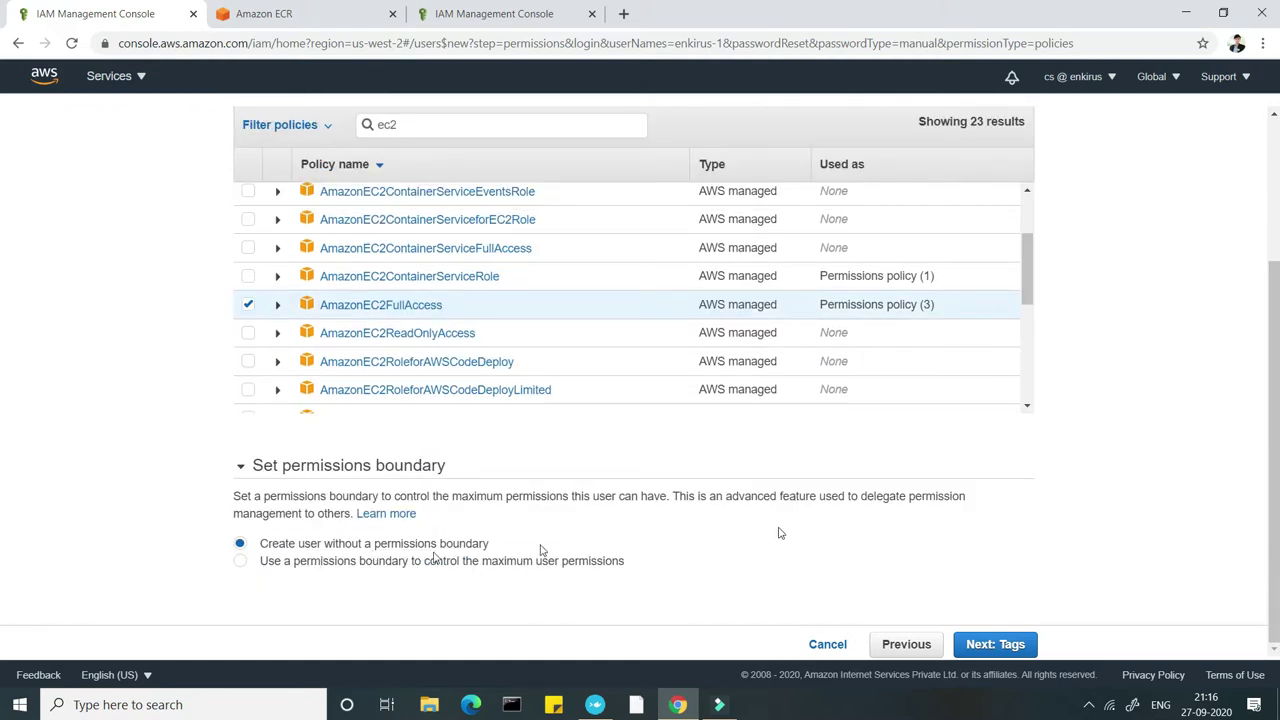
left_click(240, 564)
scroll(680, 467, "down", 2)
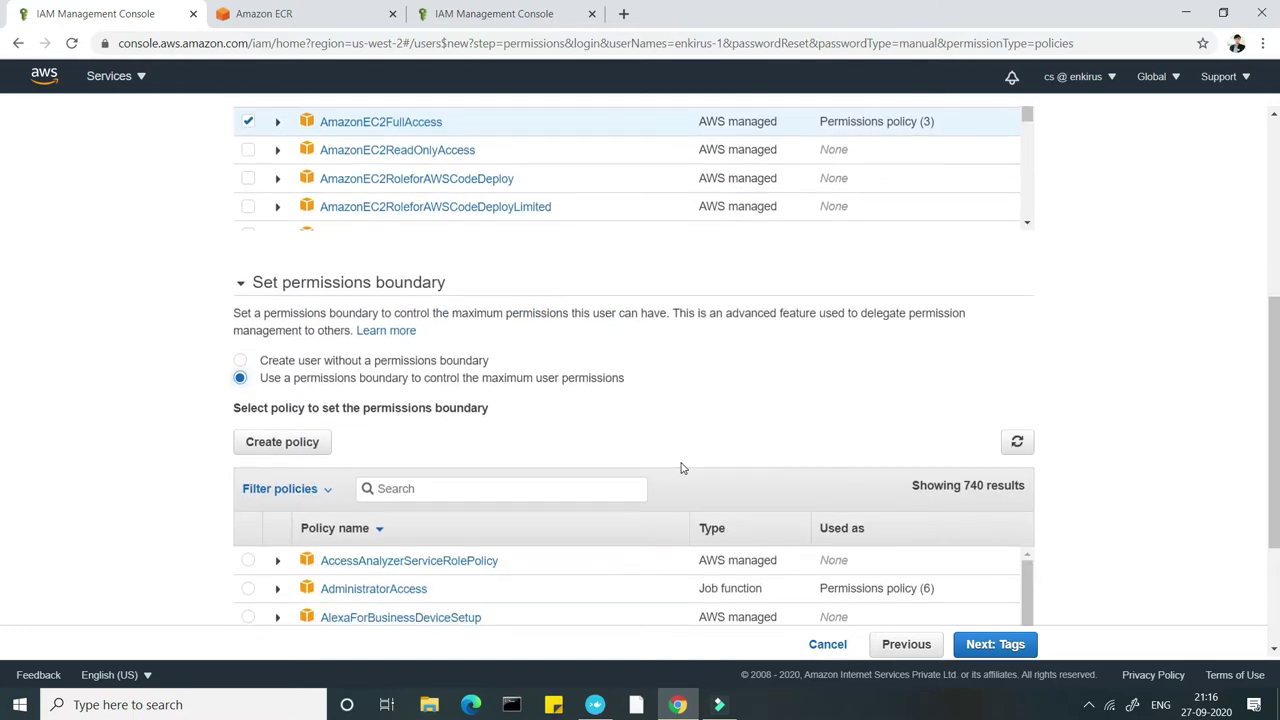
scroll(680, 467, "down", 1)
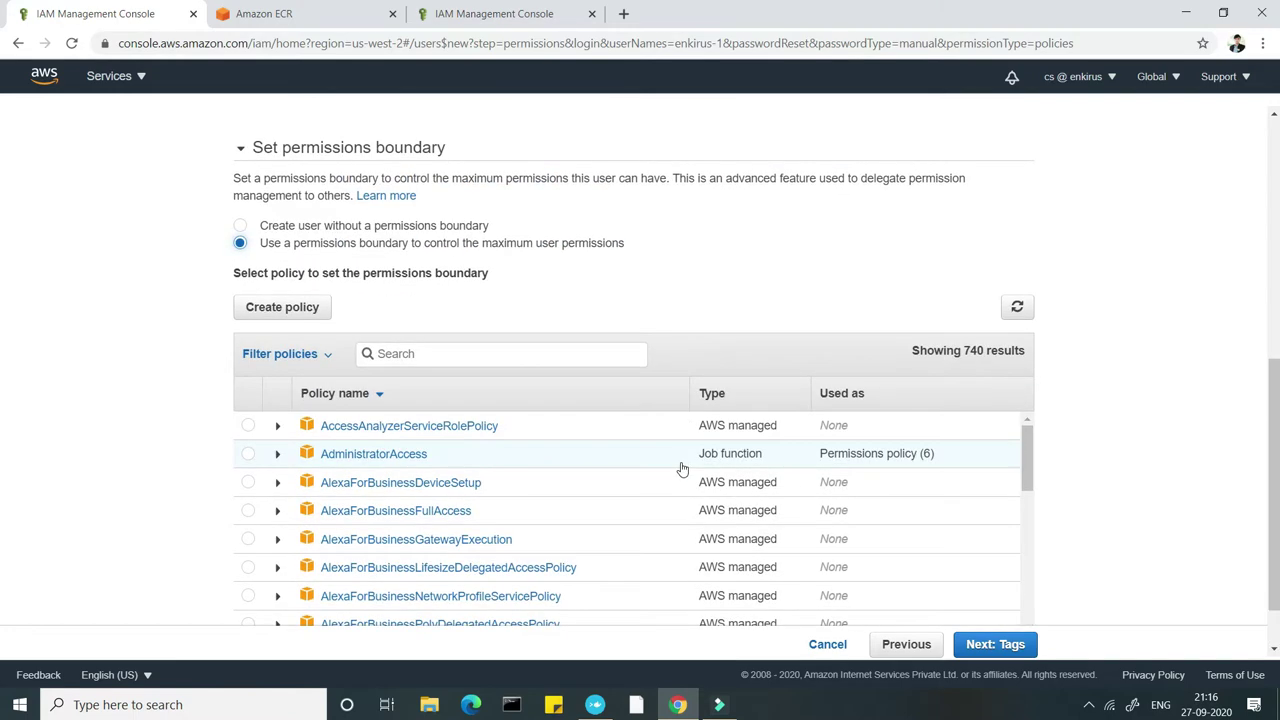
- Skip the tags, create the user from the review page, and return to the users list
left_click(1006, 650)
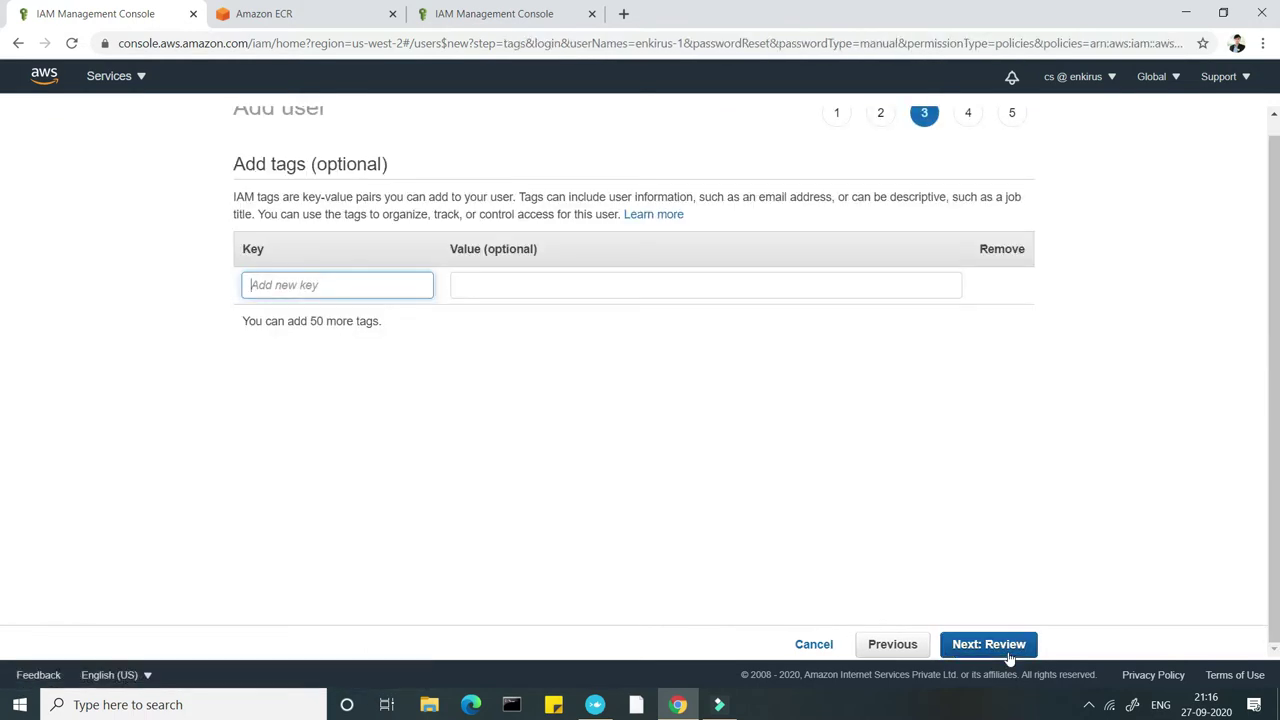
left_click(1008, 650)
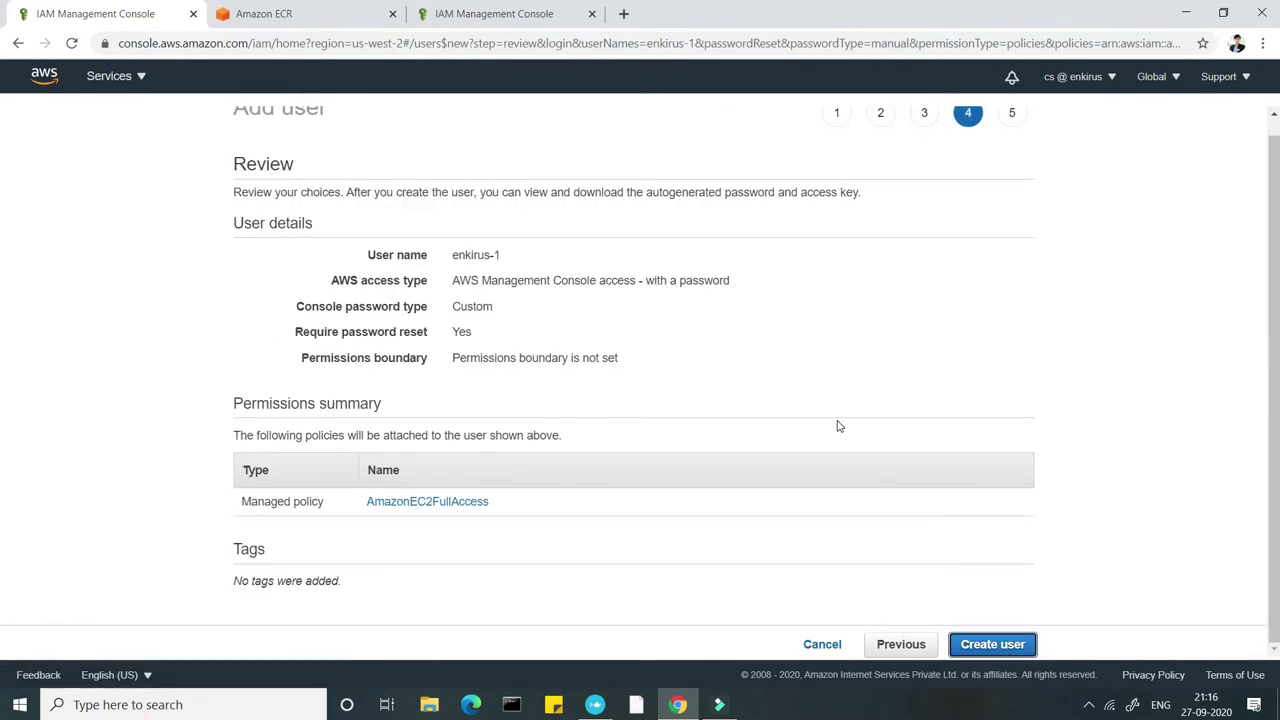
left_click(996, 650)
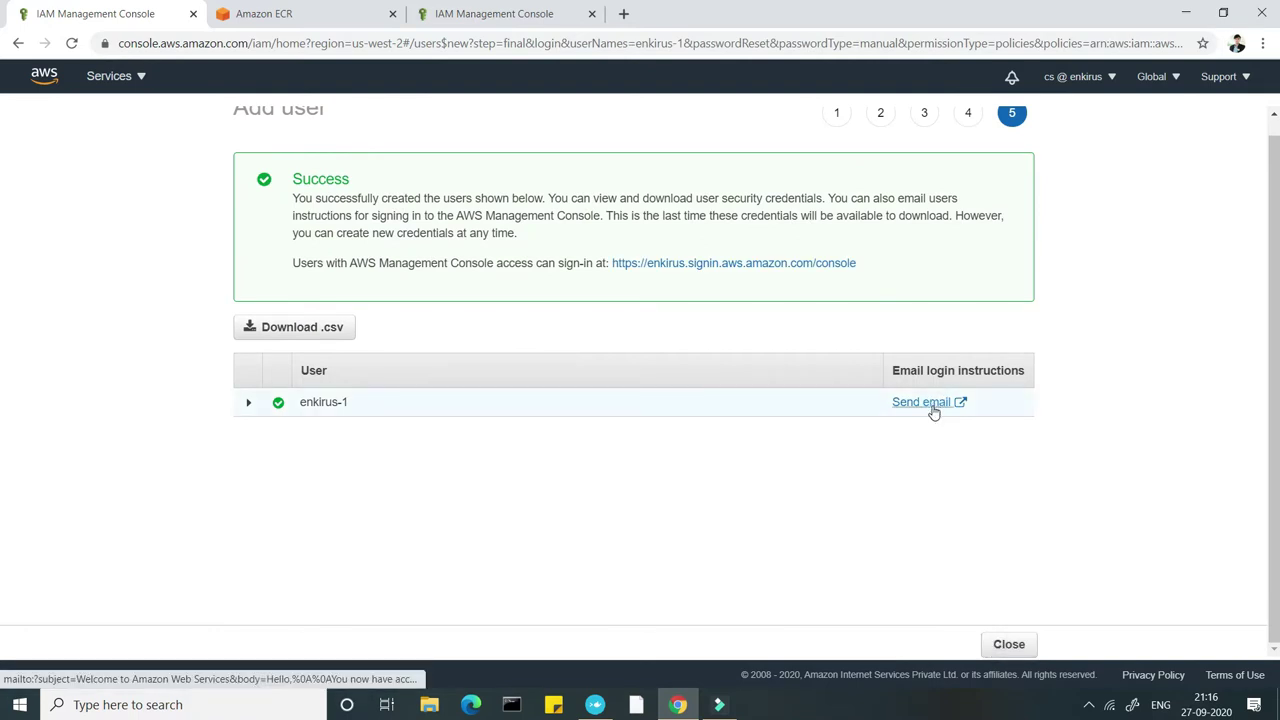
left_click(1010, 645)
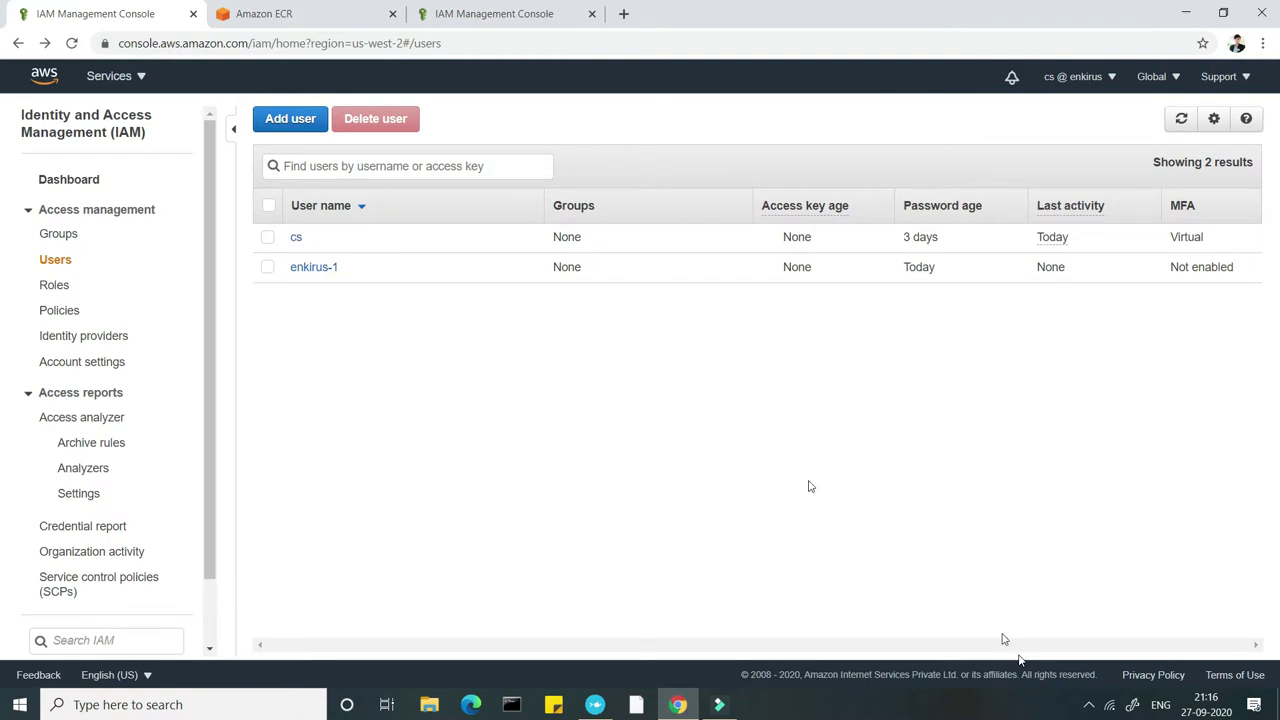
- Open the security credentials of user enkirus-1 and start managing its assigned MFA device
left_click(309, 268)
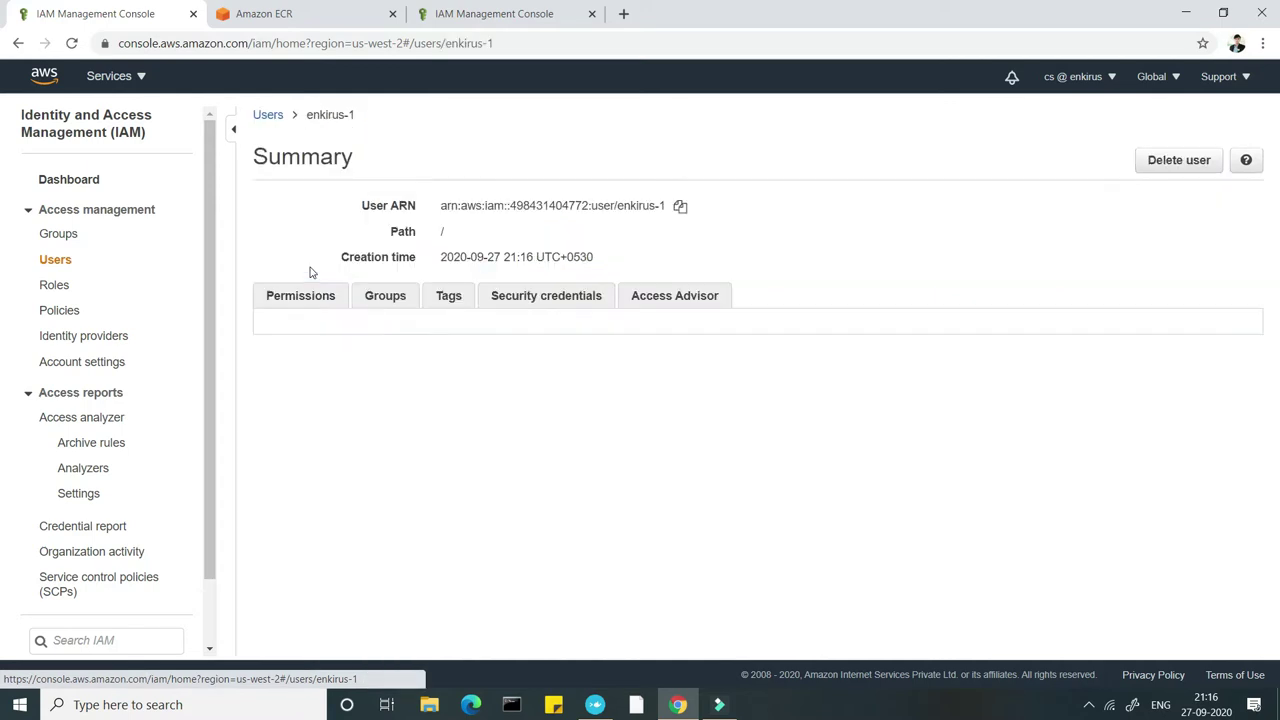
left_click(558, 306)
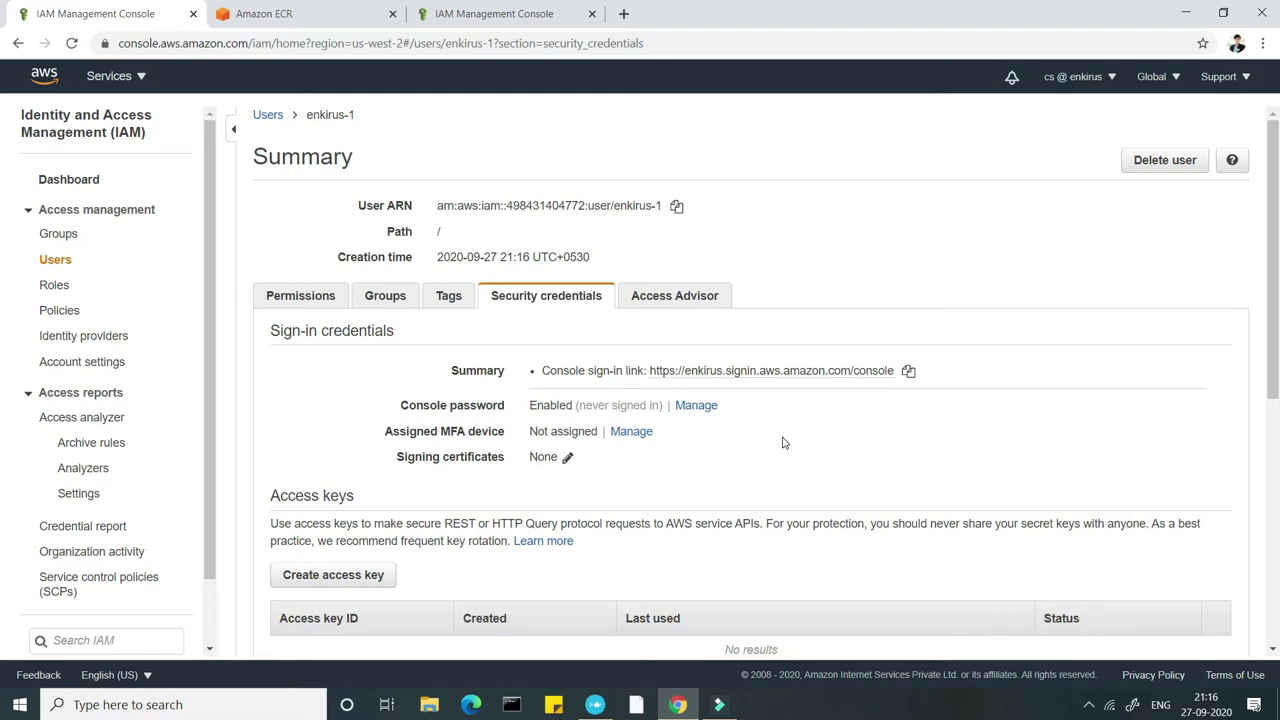
left_click(631, 431)
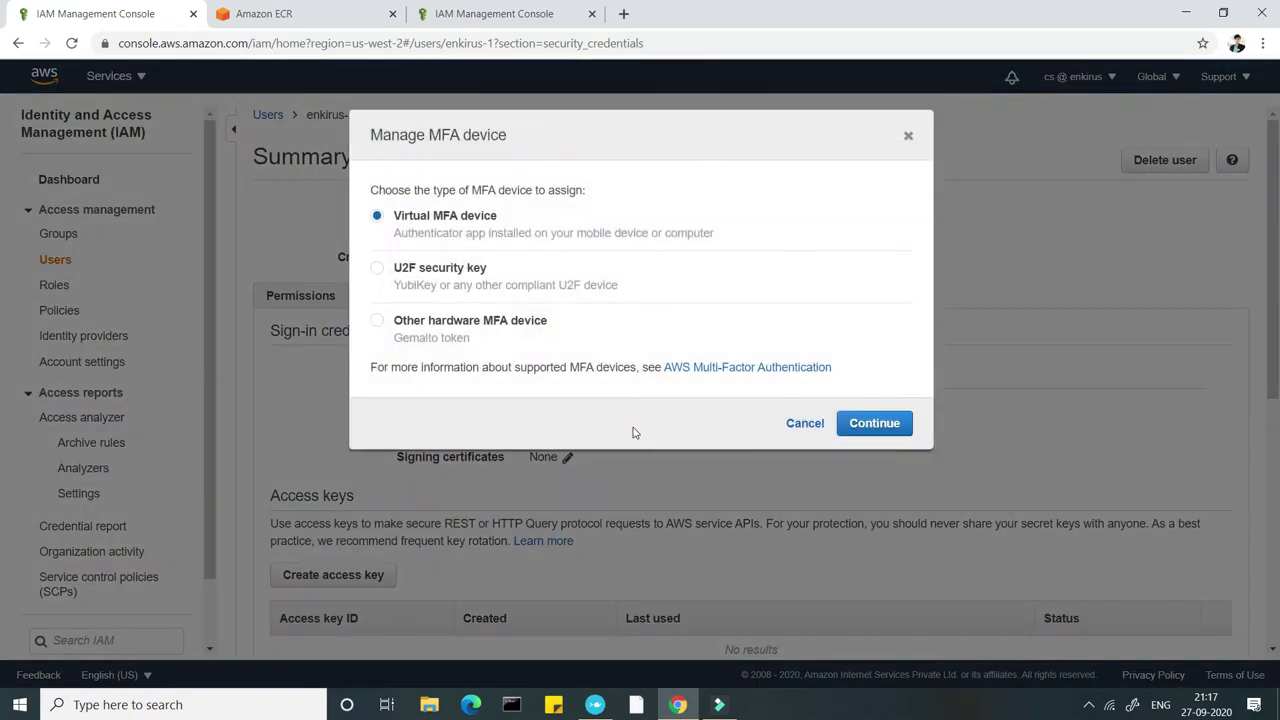
- Check the AWS Multi-Factor Authentication page for supported virtual MFA applications and return to the MFA device setup
left_click(735, 370)
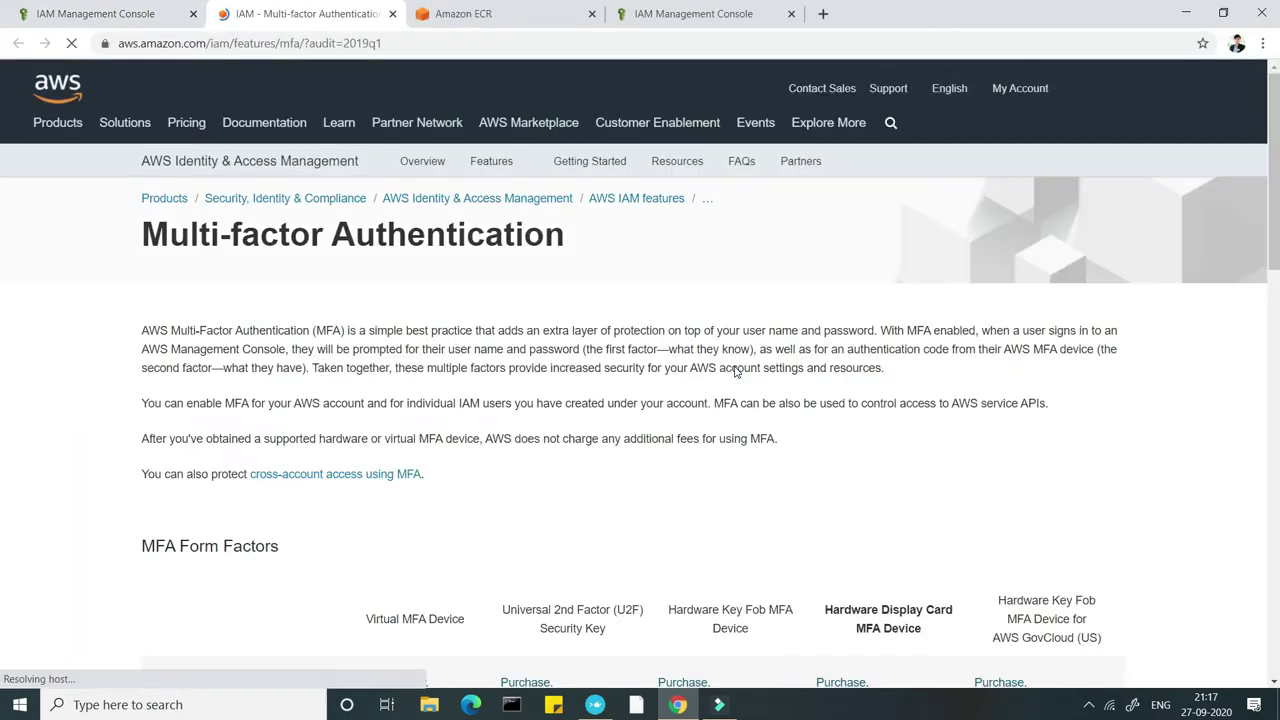
scroll(735, 370, "down", 7)
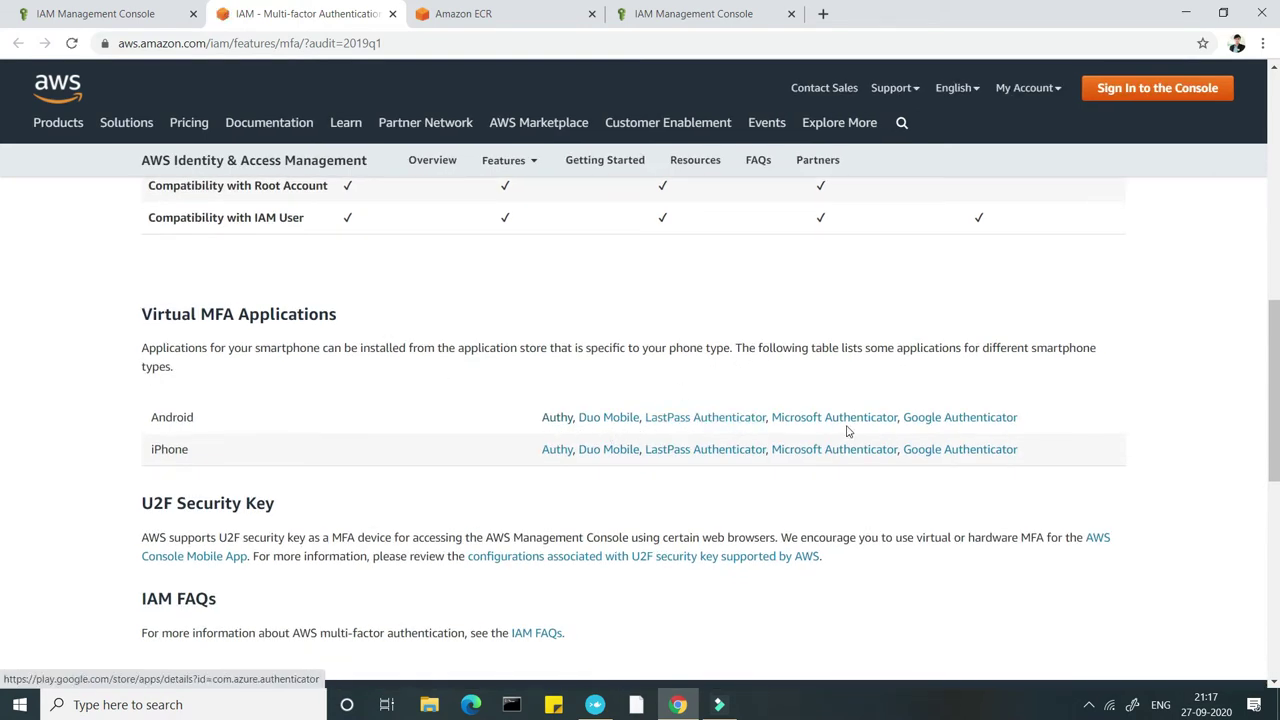
left_click(110, 18)
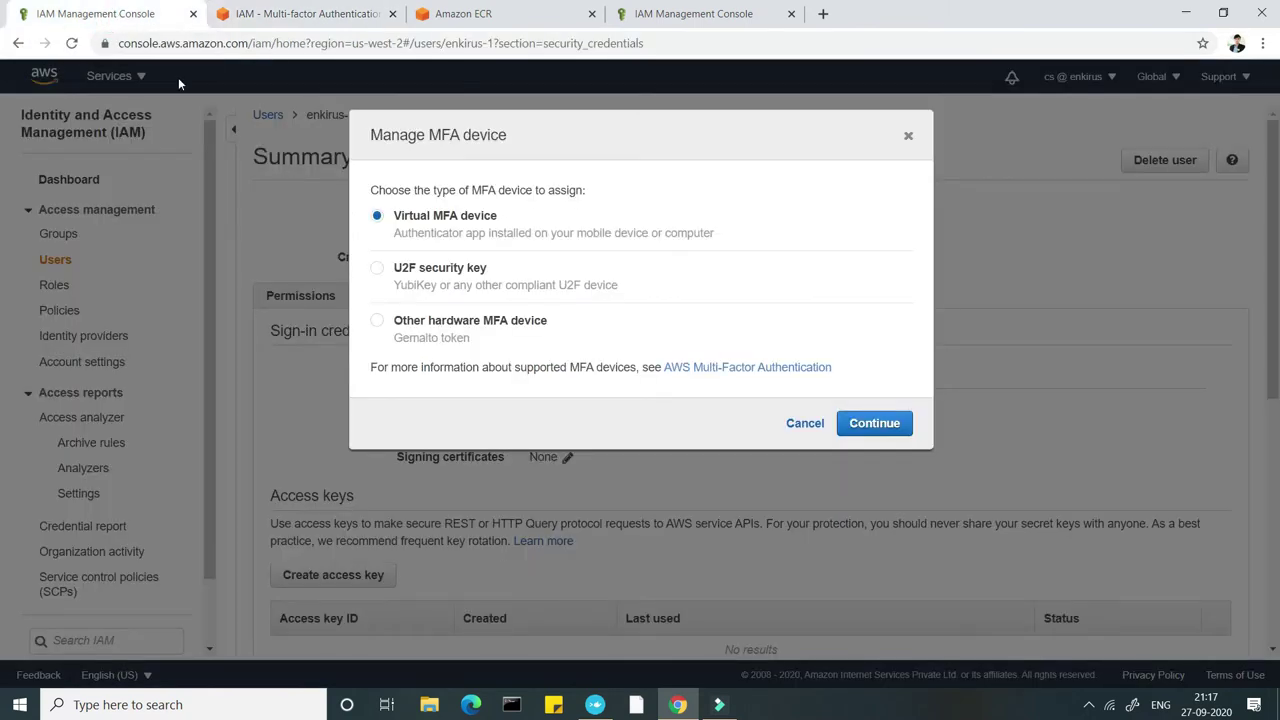
- Continue with a virtual MFA device and display its QR code for scanning
left_click(858, 434)
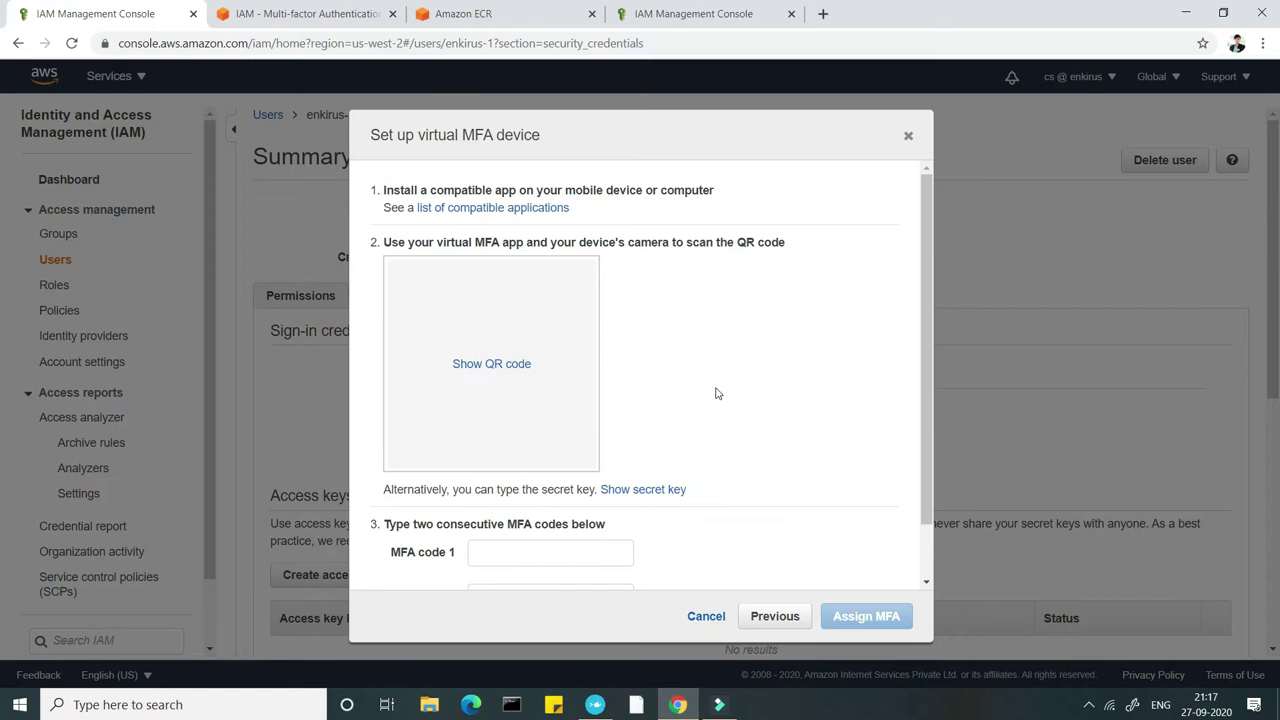
left_click(471, 364)
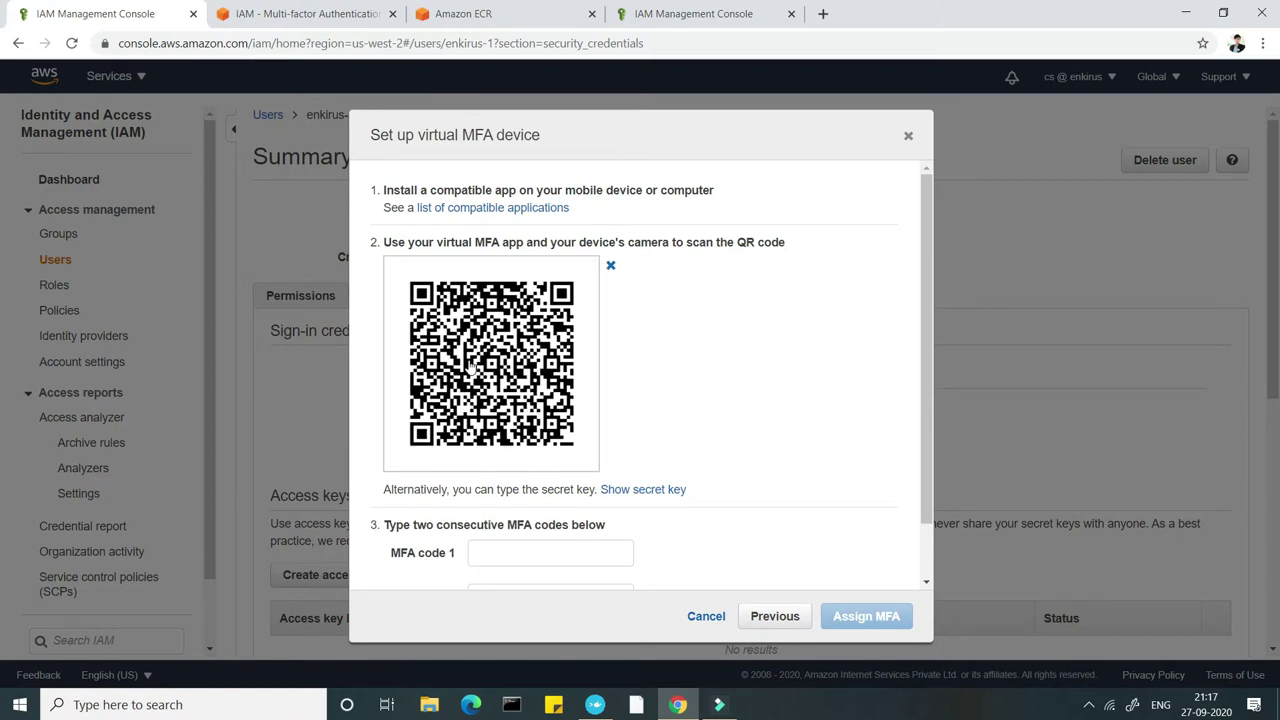
- Recheck the supported virtual MFA applications and the MFA code fields, and cancel the virtual MFA device setup
left_click(294, 12)
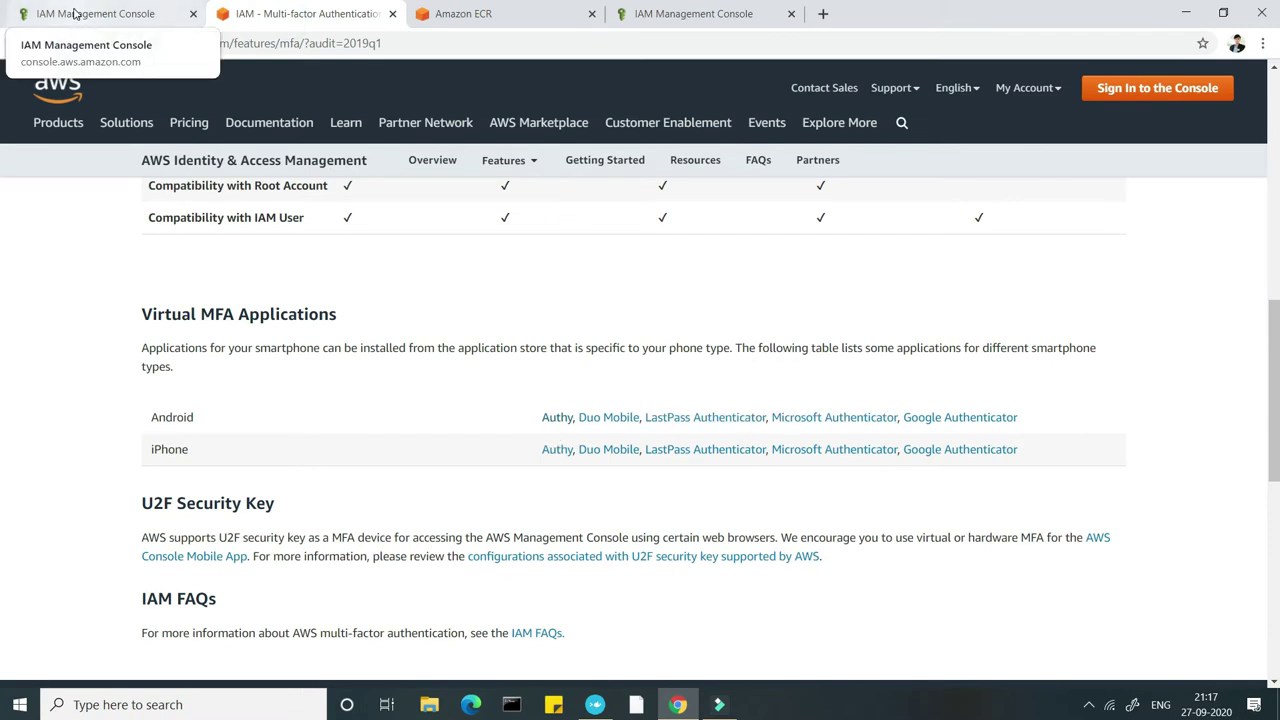
left_click(75, 13)
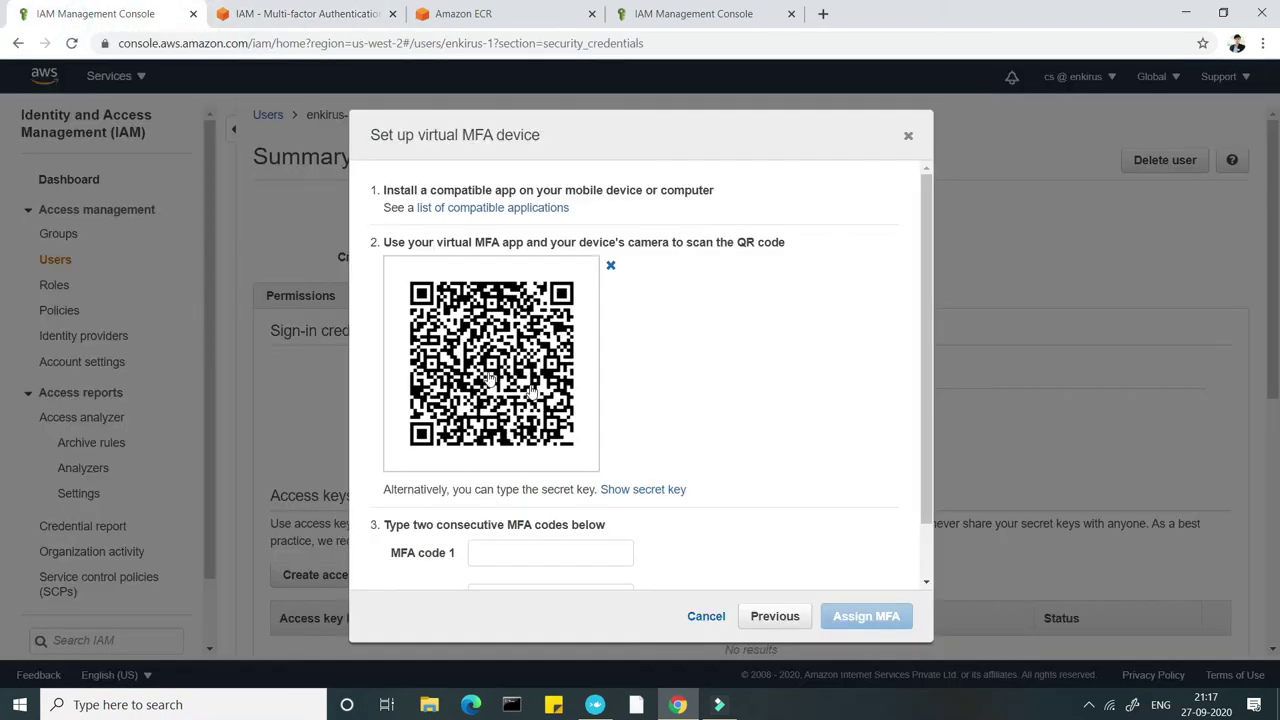
scroll(531, 392, "down", 1)
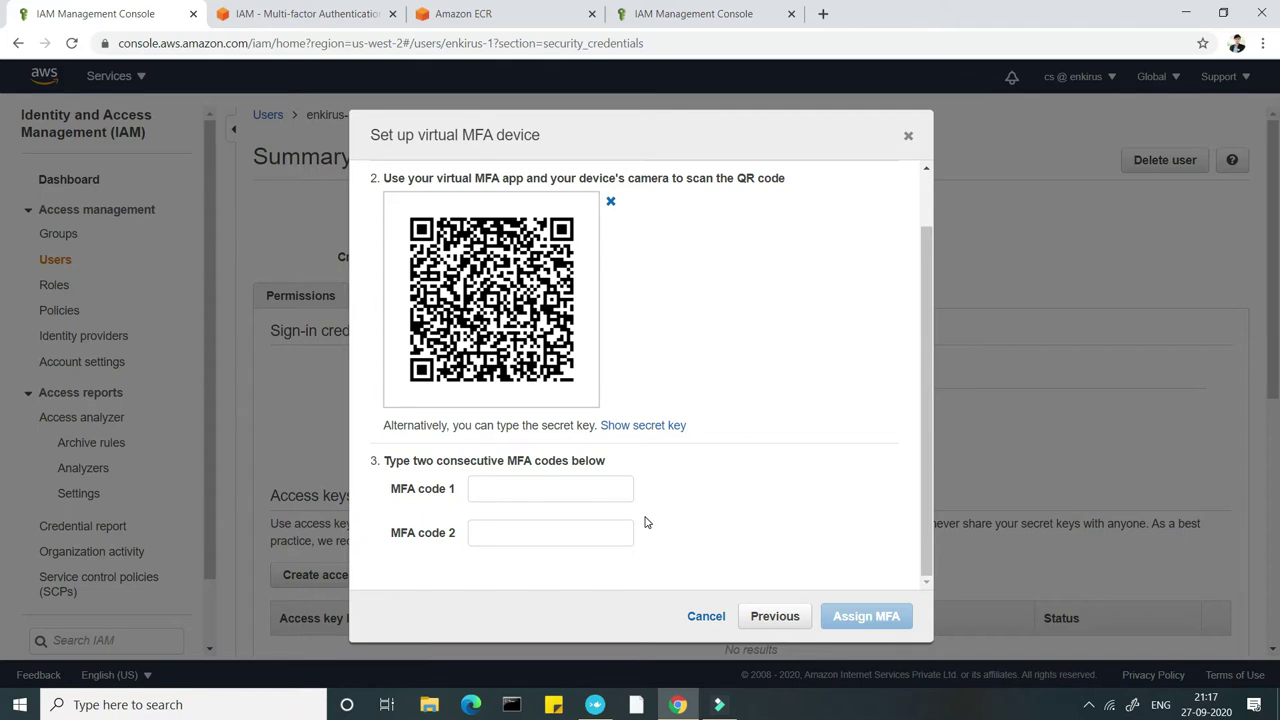
left_click(705, 617)
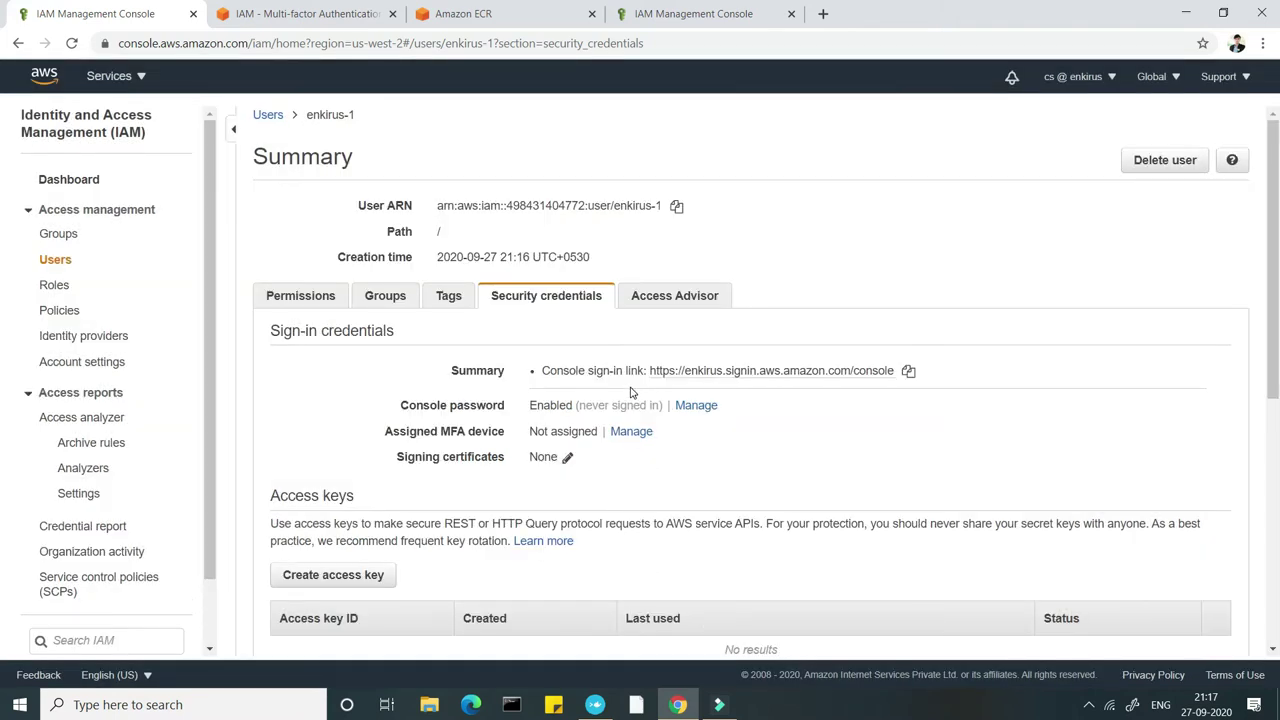
- Review the access key, SSH key and Git credential sections of user enkirus-1, and display the user's permissions
scroll(630, 392, "down", 2)
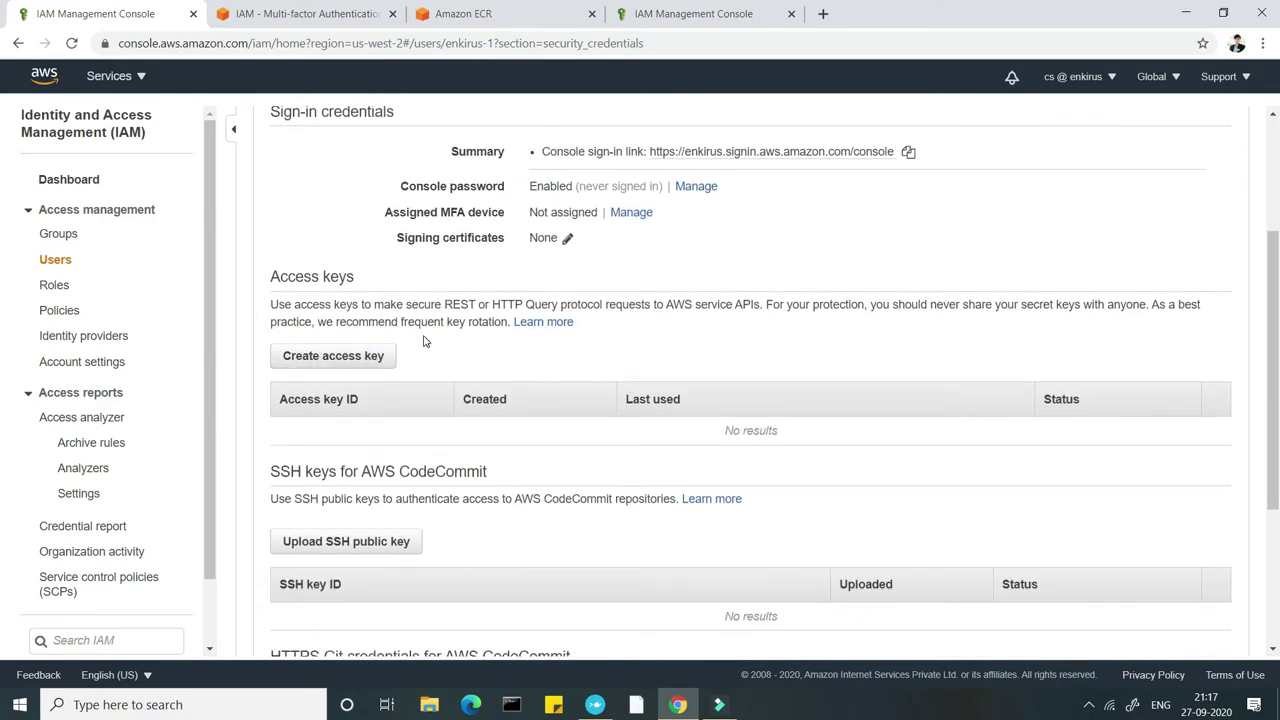
scroll(320, 454, "down", 3)
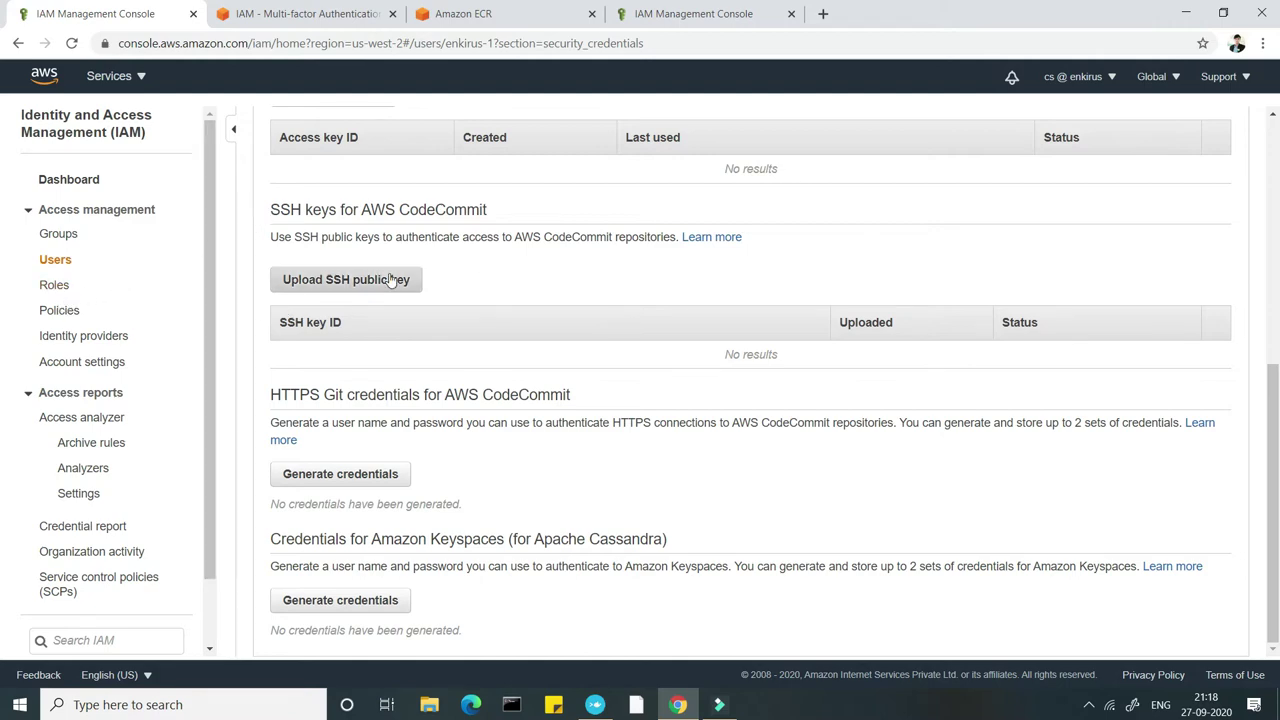
scroll(386, 280, "up", 5)
left_click(298, 298)
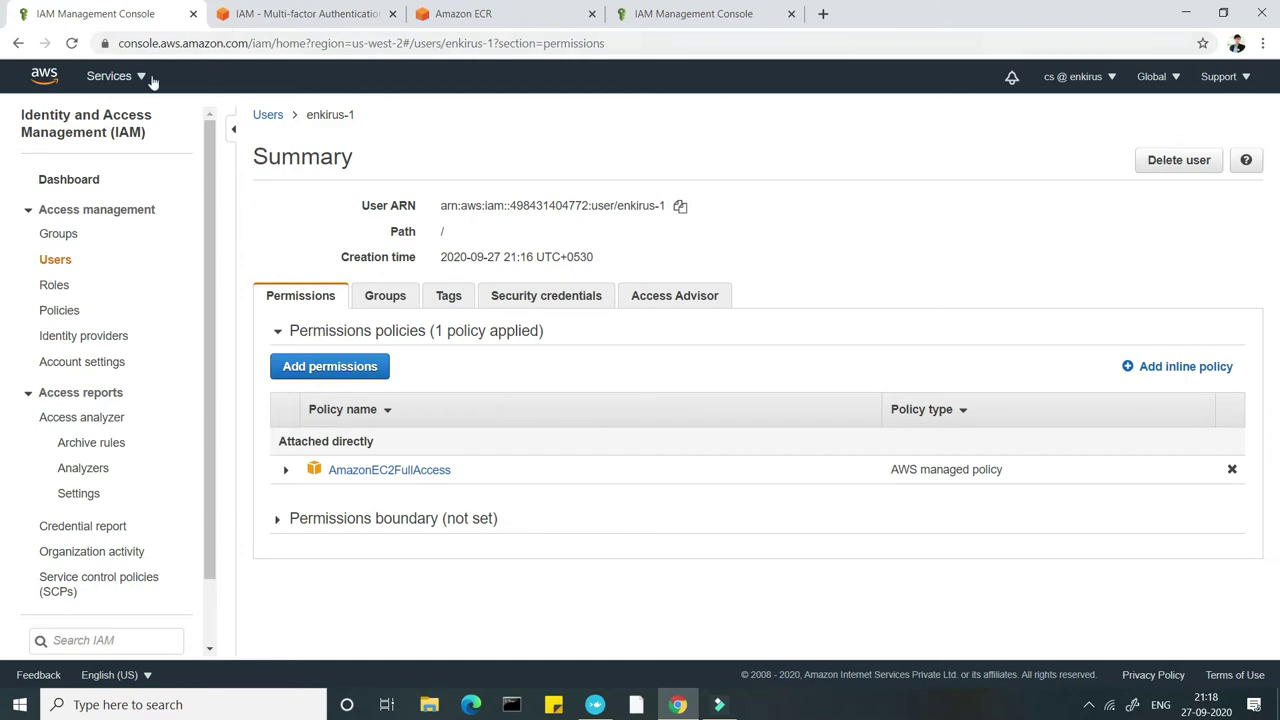
- Find the IAM service and open its dashboard in a separate browser tab
left_click(108, 77)
type("iam")
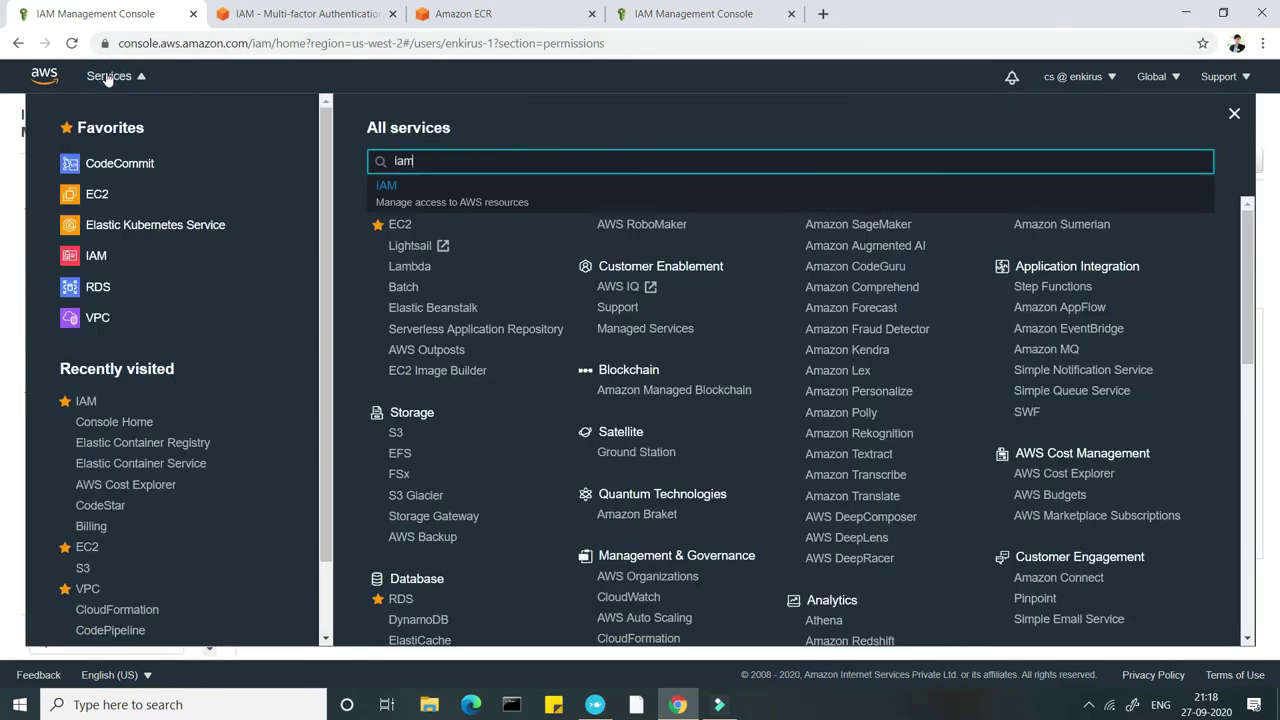
right_click(450, 210)
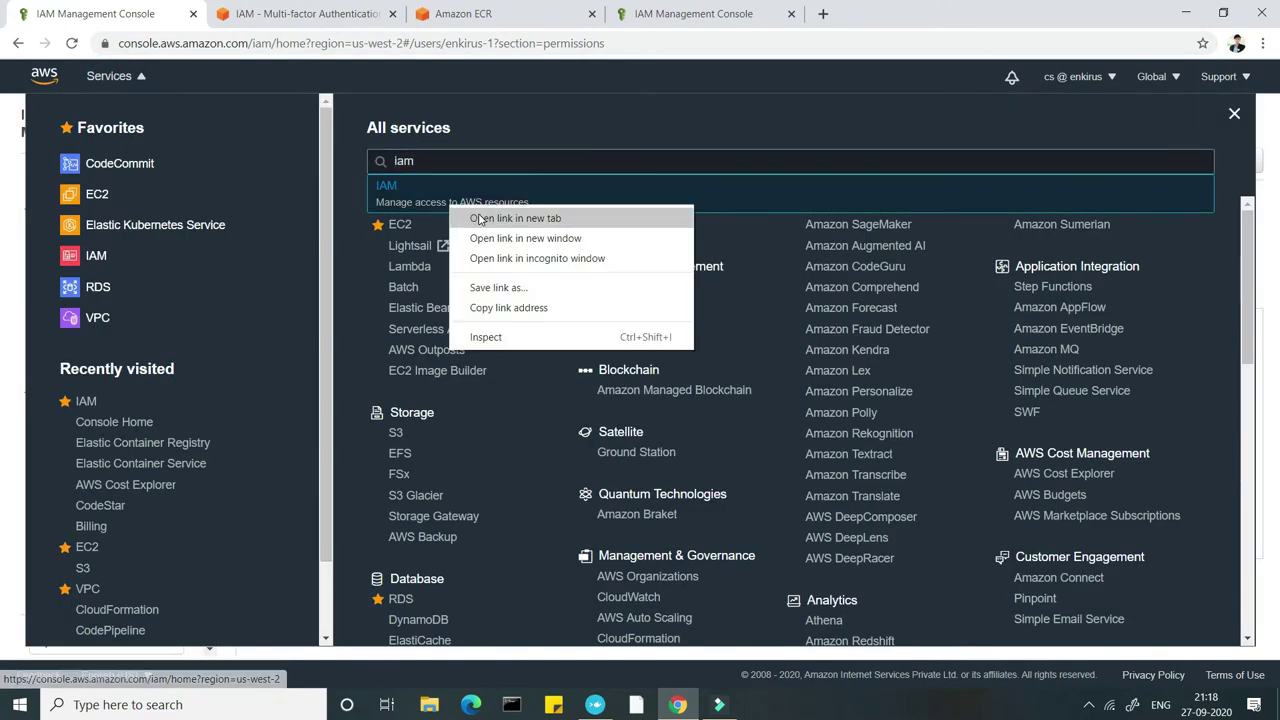
left_click(495, 214)
left_click(110, 76)
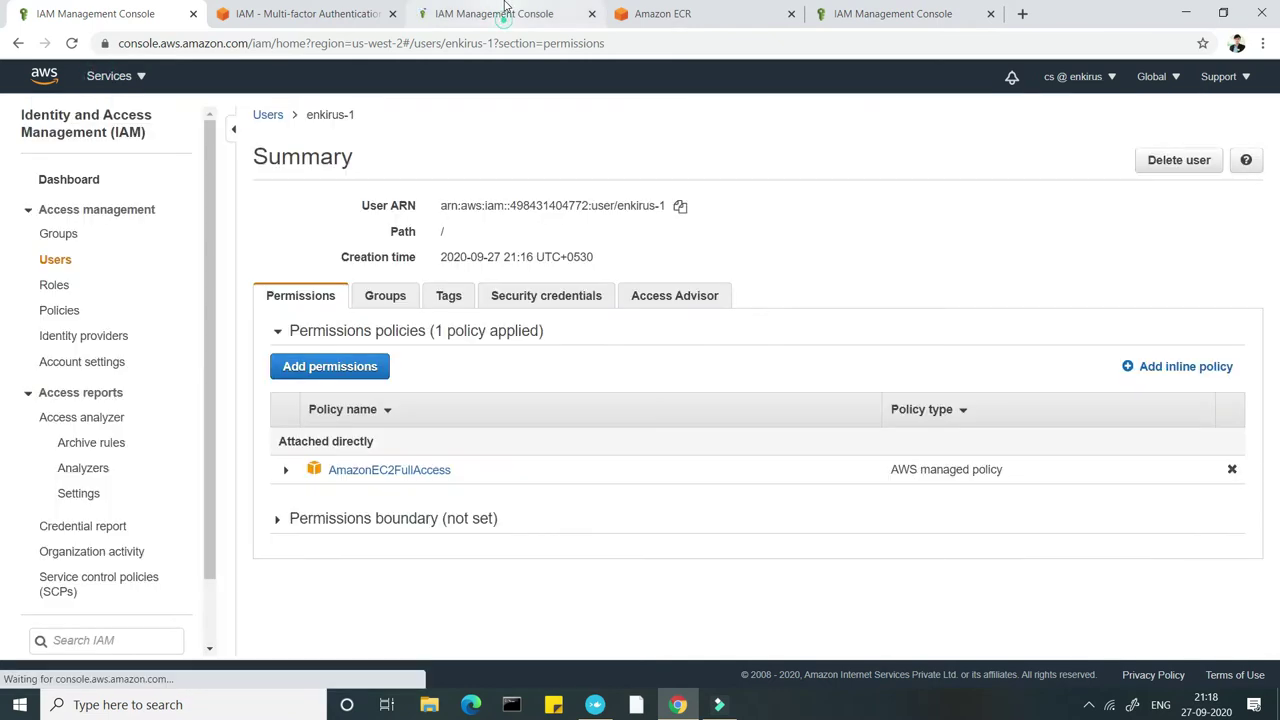
left_click(495, 10)
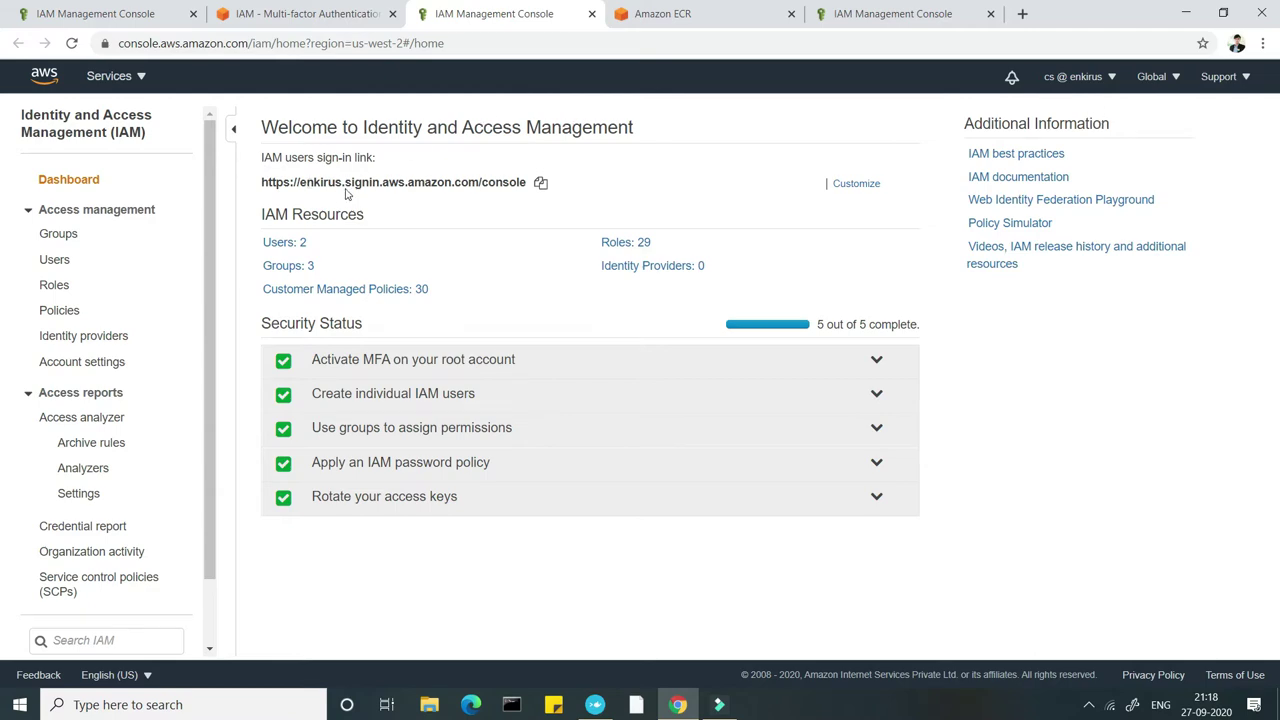
- Delete the account alias from the IAM users sign-in link and create the account alias enkirus
left_click(860, 183)
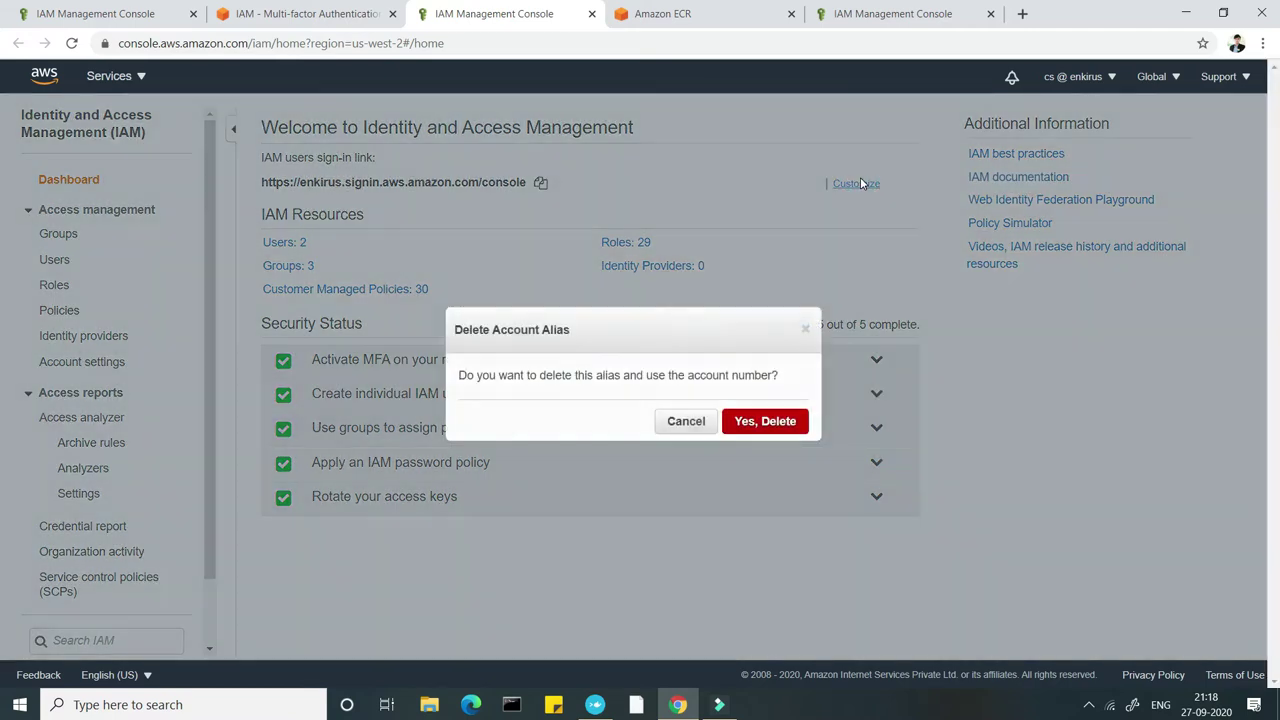
left_click(752, 424)
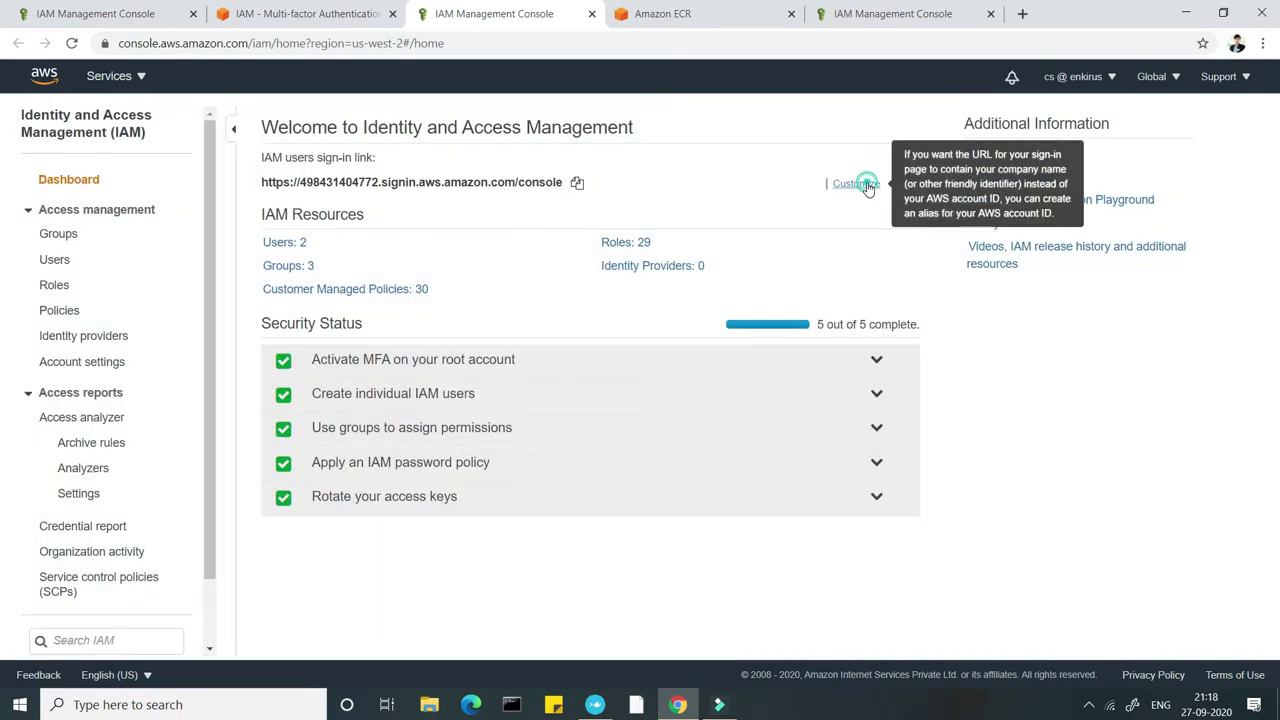
left_click(862, 185)
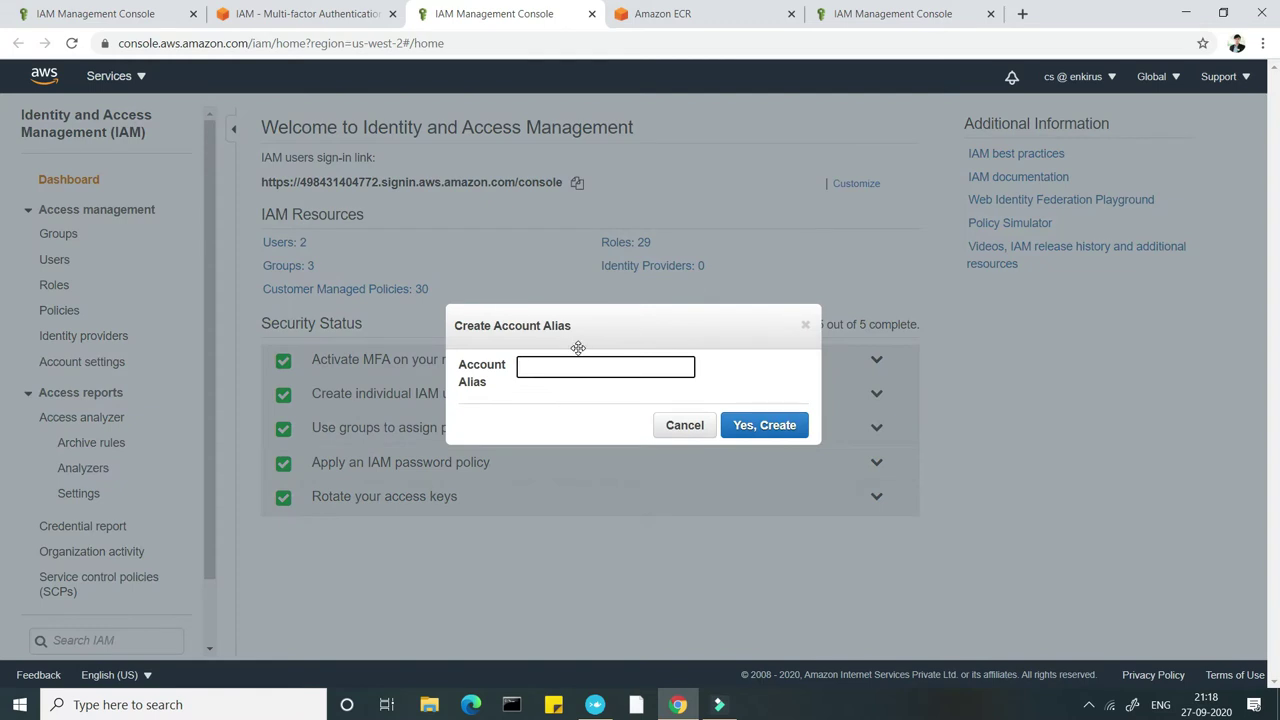
type("enkirus")
left_click(776, 425)
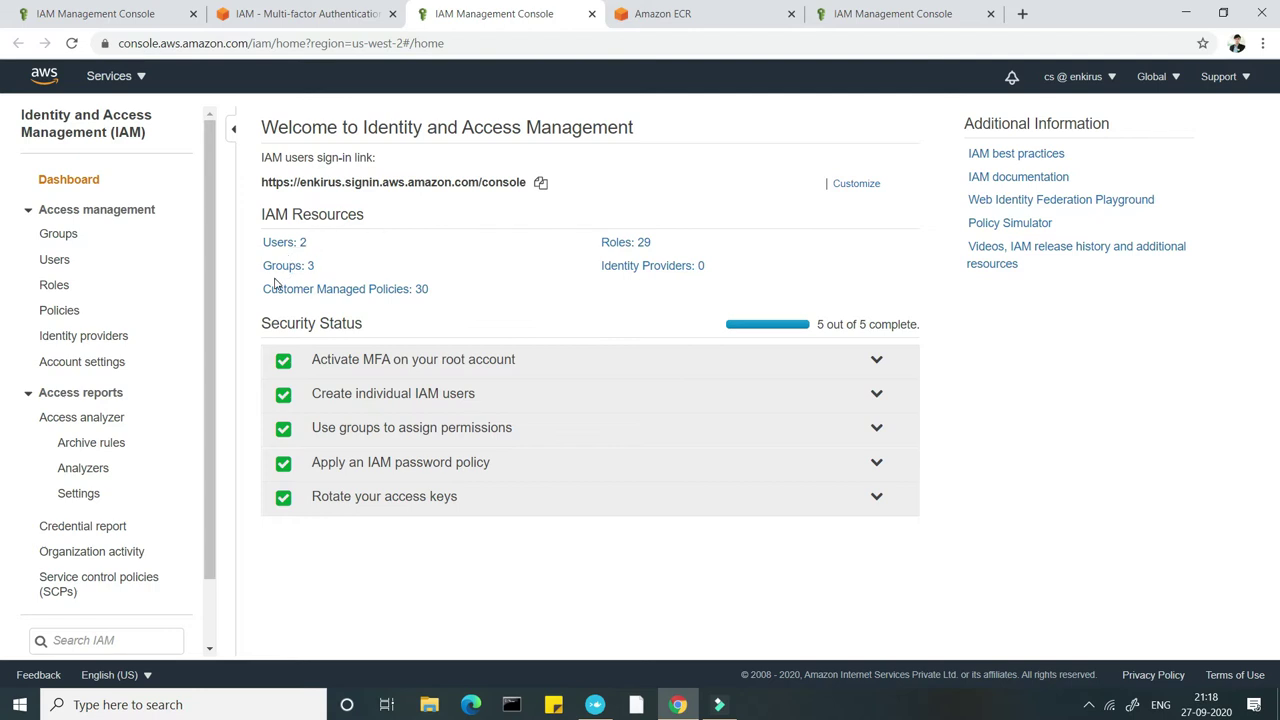
- Start a new IAM policy in the visual editor and choose Elastic Container Registry as its service
left_click(60, 312)
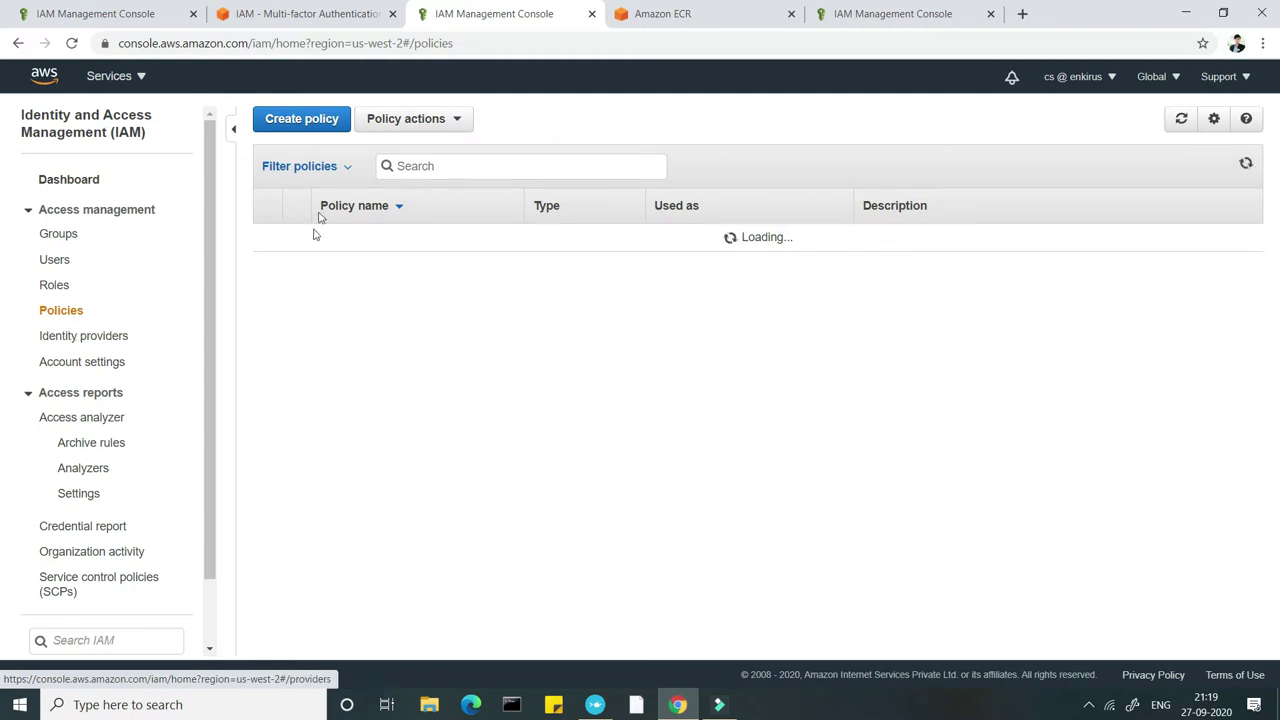
left_click(295, 122)
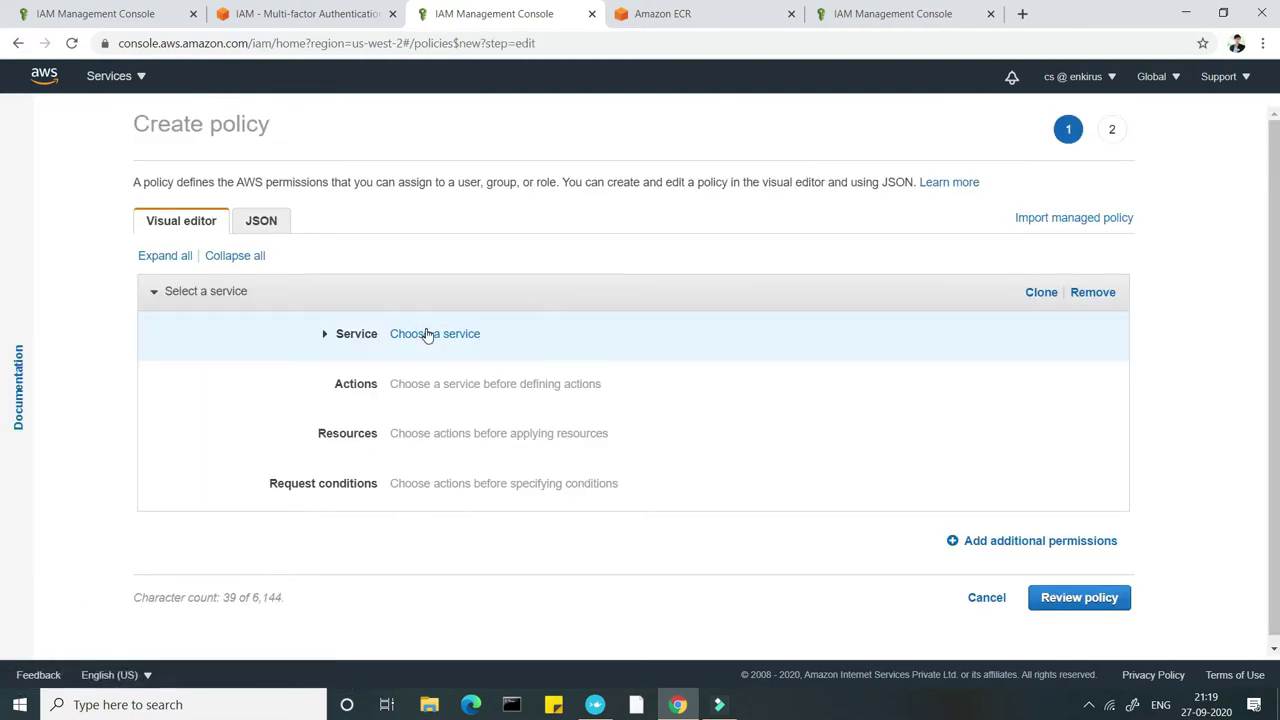
left_click(427, 335)
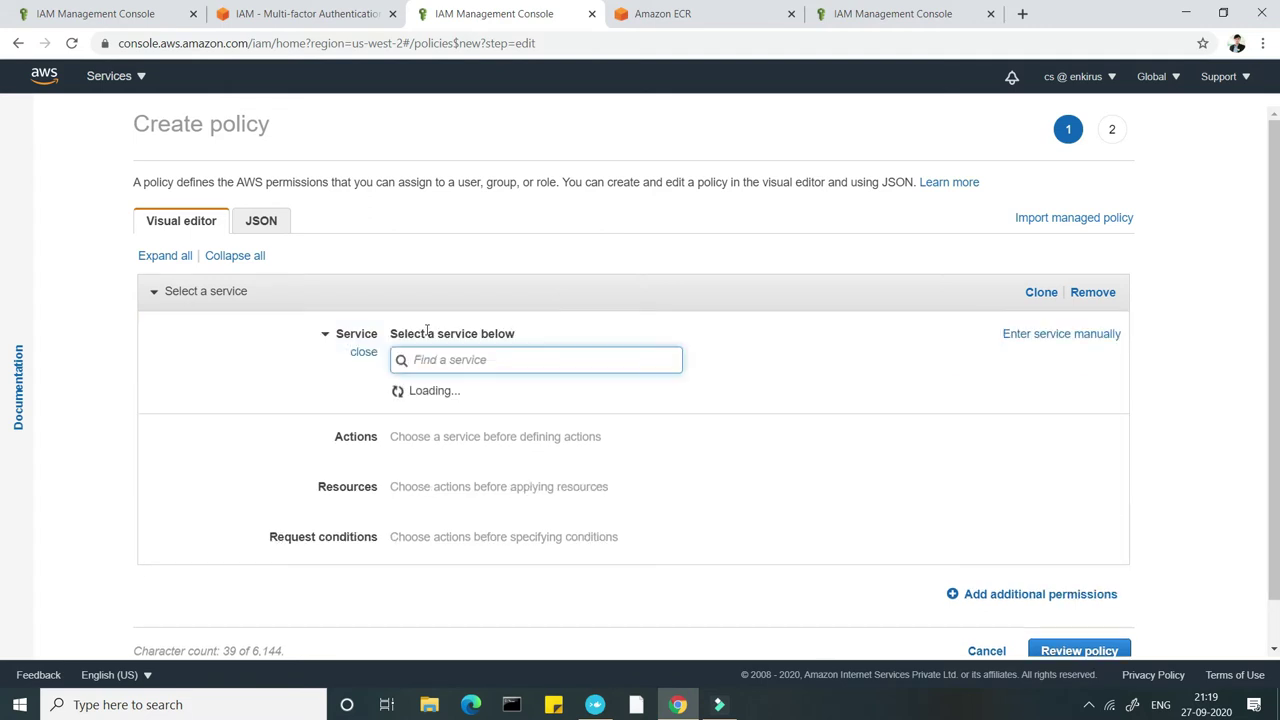
left_click(664, 16)
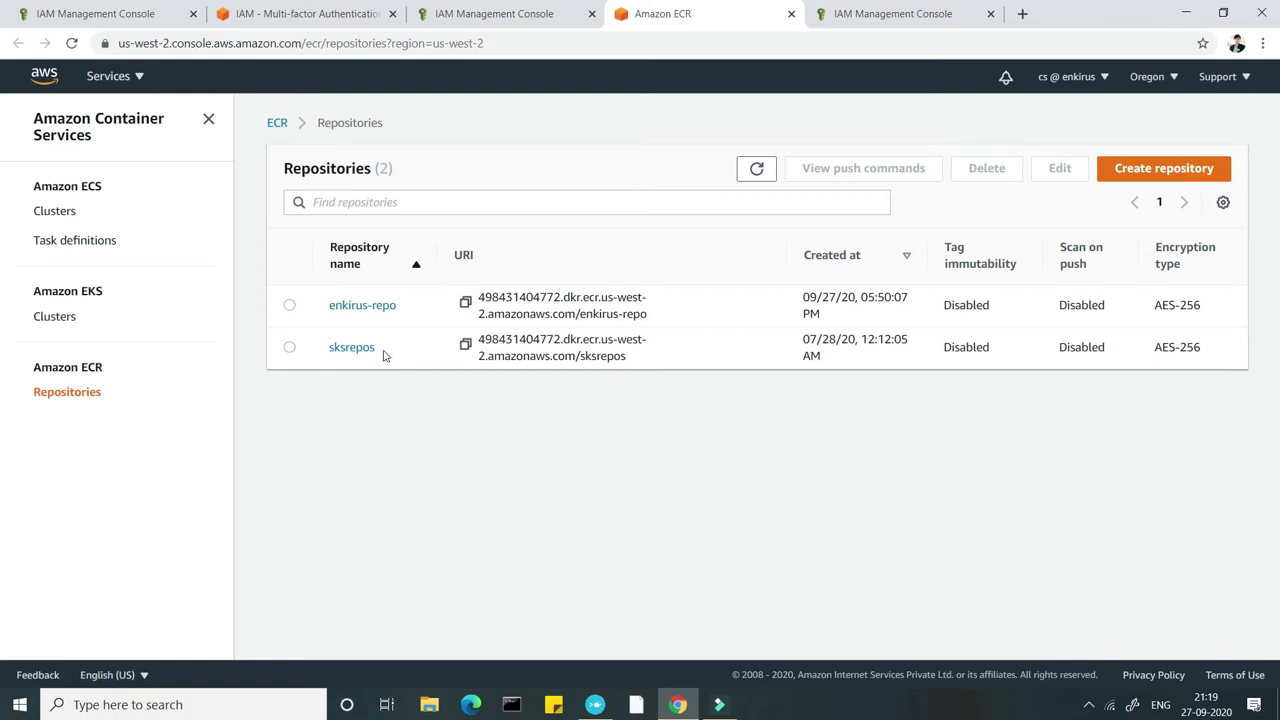
left_click(520, 8)
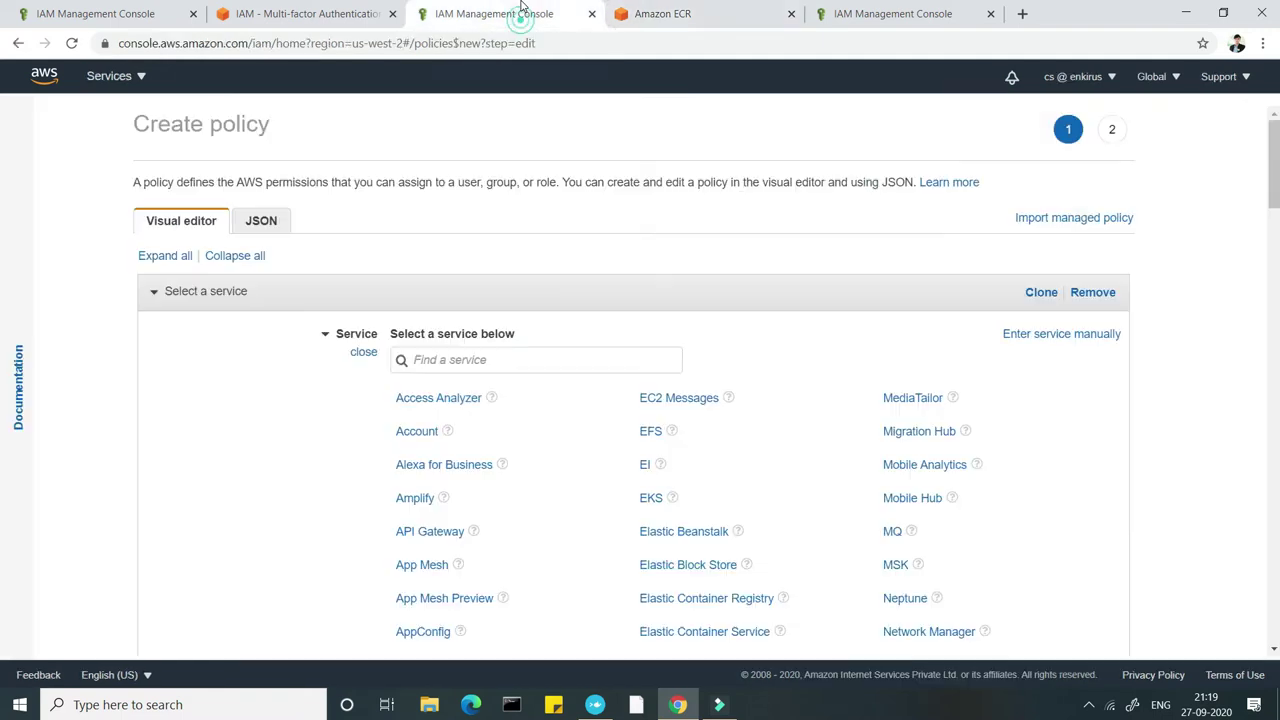
left_click(706, 598)
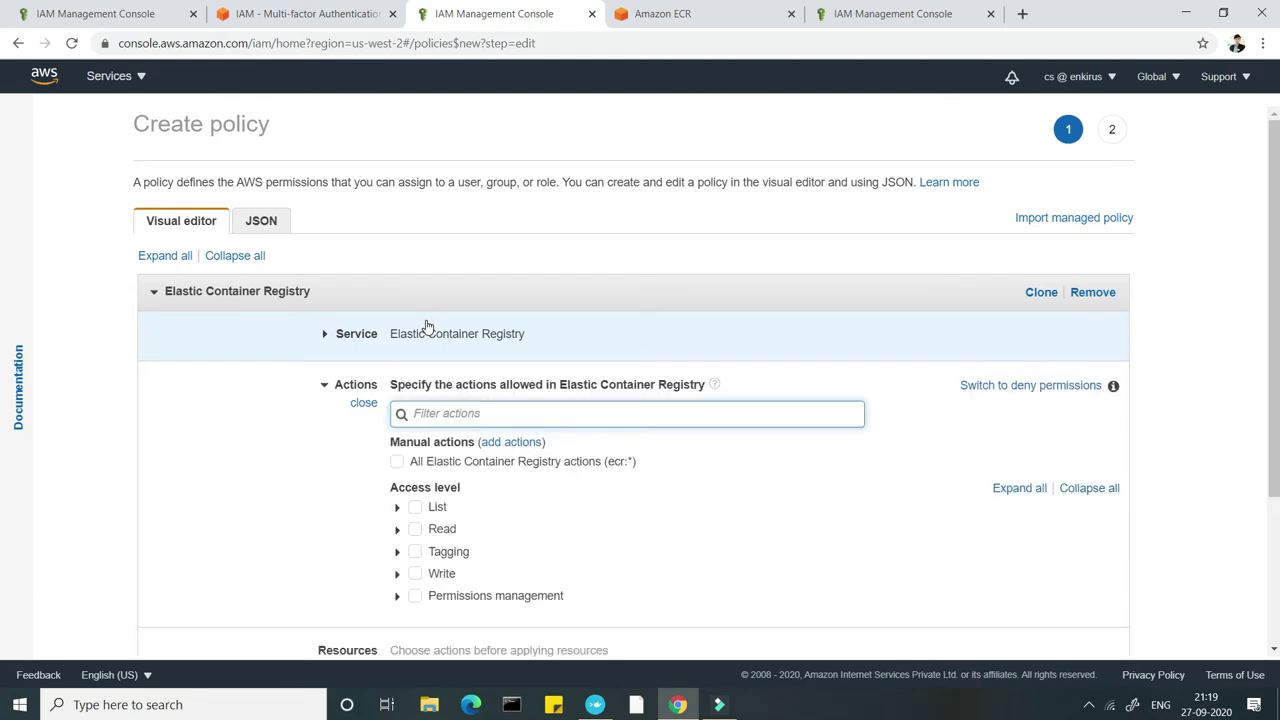
- Allow the List, Read and Write access levels for Elastic Container Registry in the policy
scroll(426, 326, "down", 2)
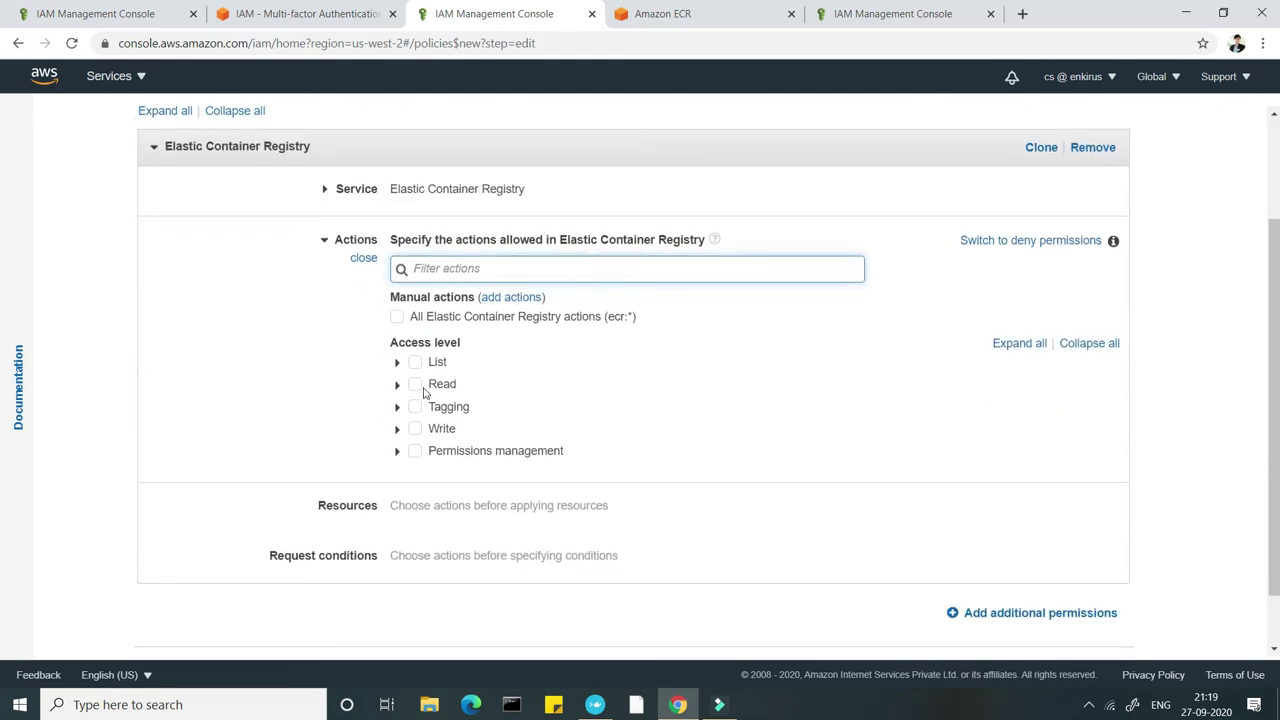
left_click(415, 363)
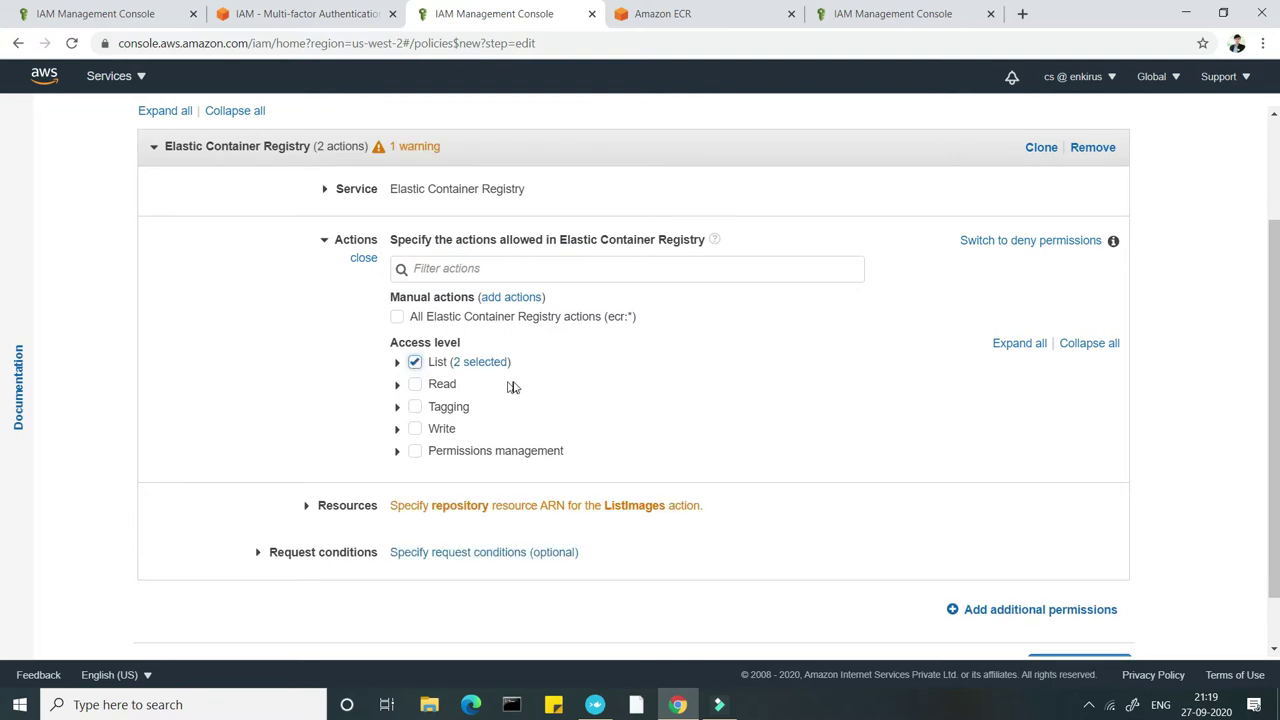
left_click(415, 384)
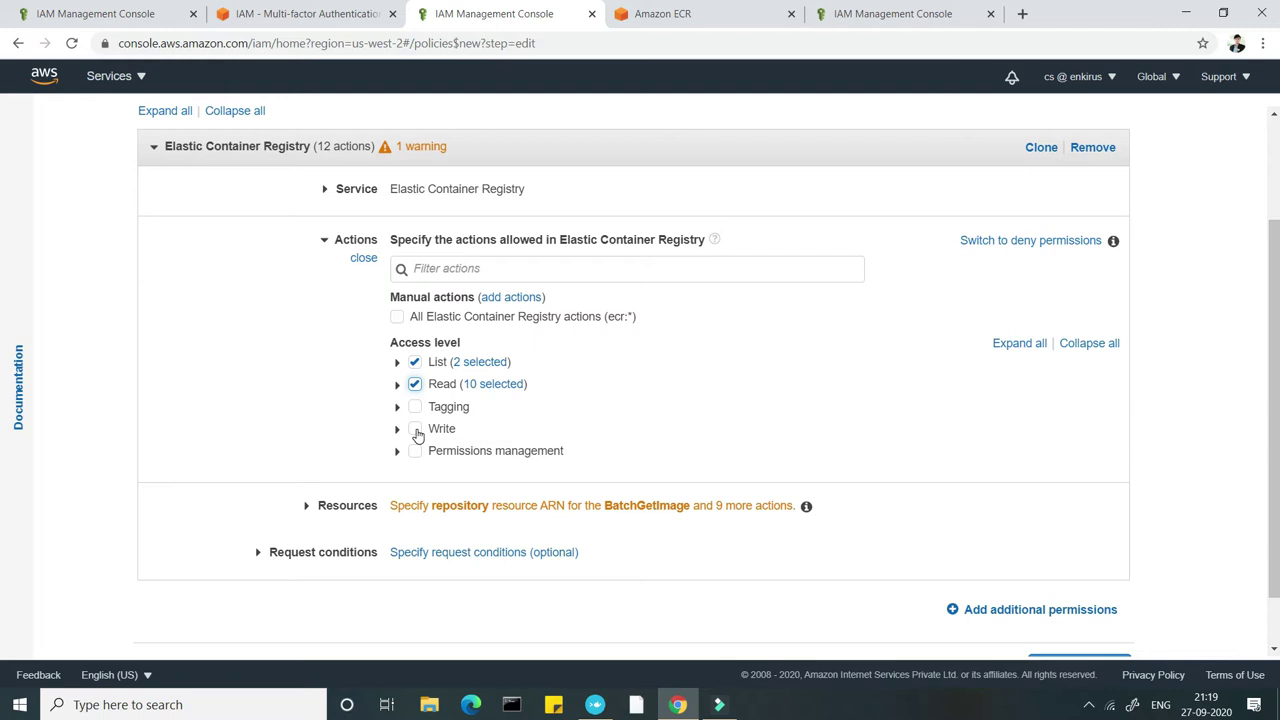
left_click(415, 429)
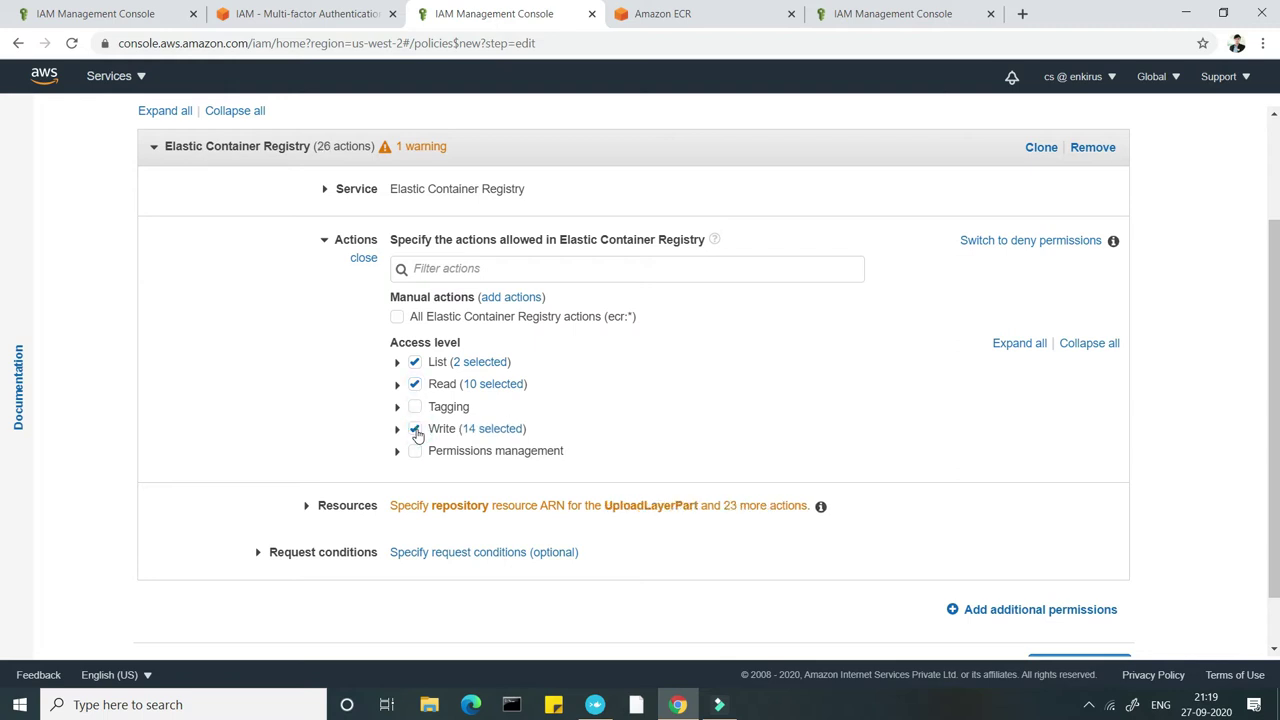
left_click(415, 429)
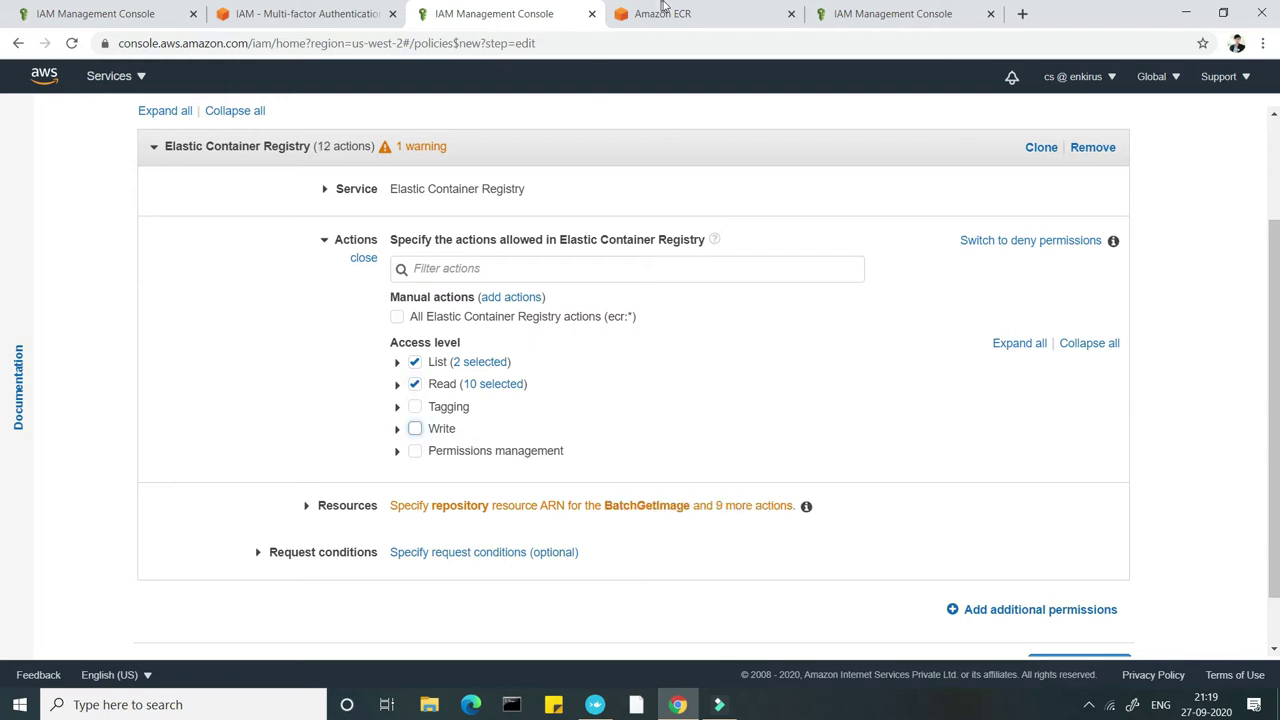
left_click(415, 429)
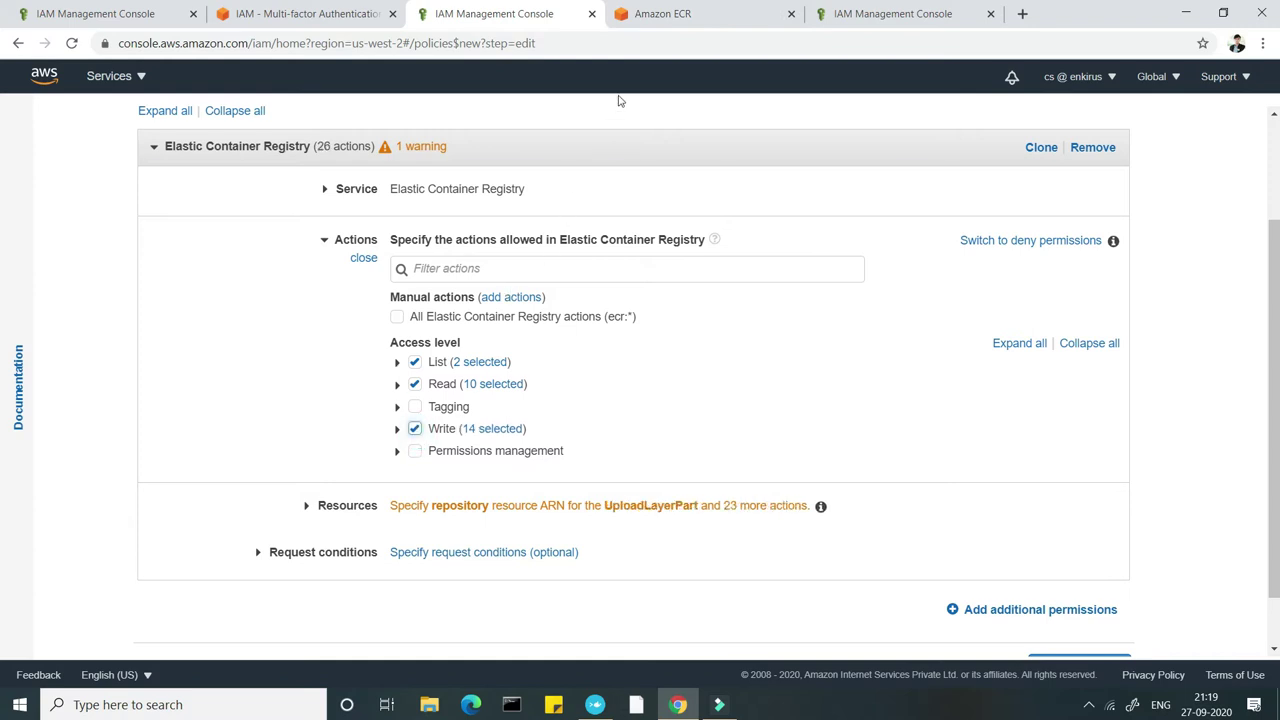
- Look at the sksrepos repository in Amazon ECR and the permissions of user enkirus-1, and return to the policy editor
left_click(652, 20)
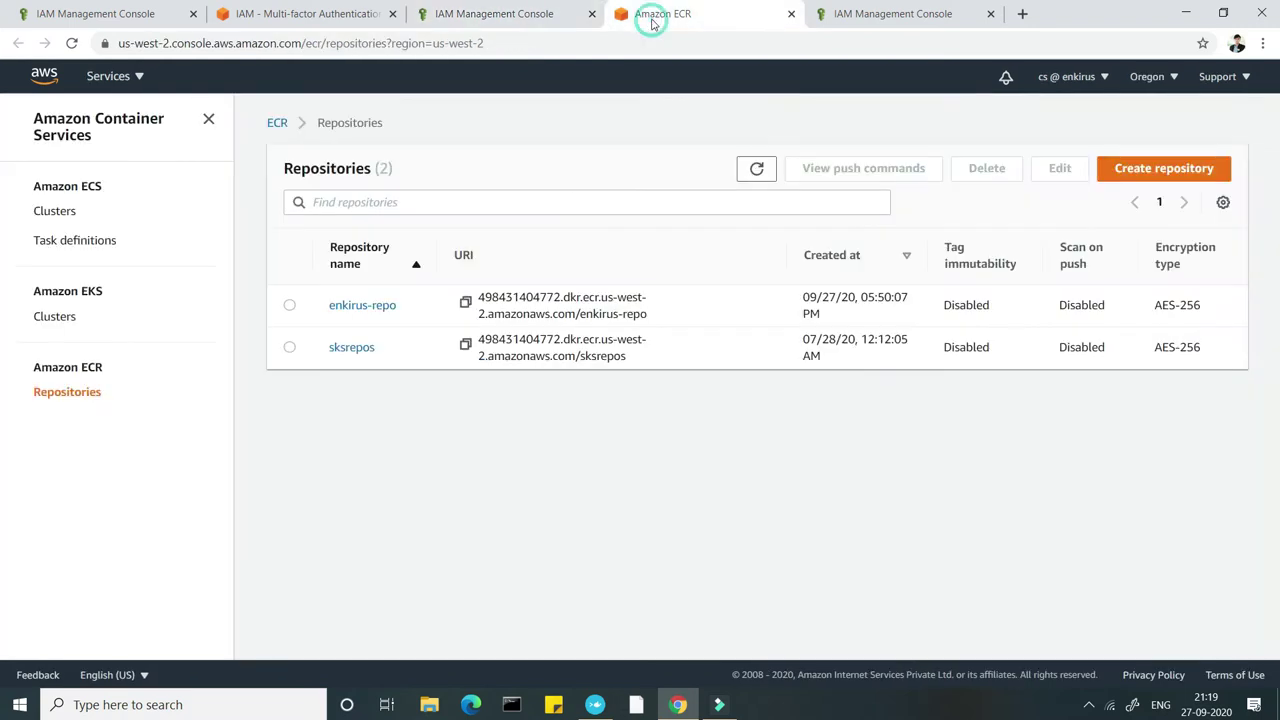
left_click(339, 356)
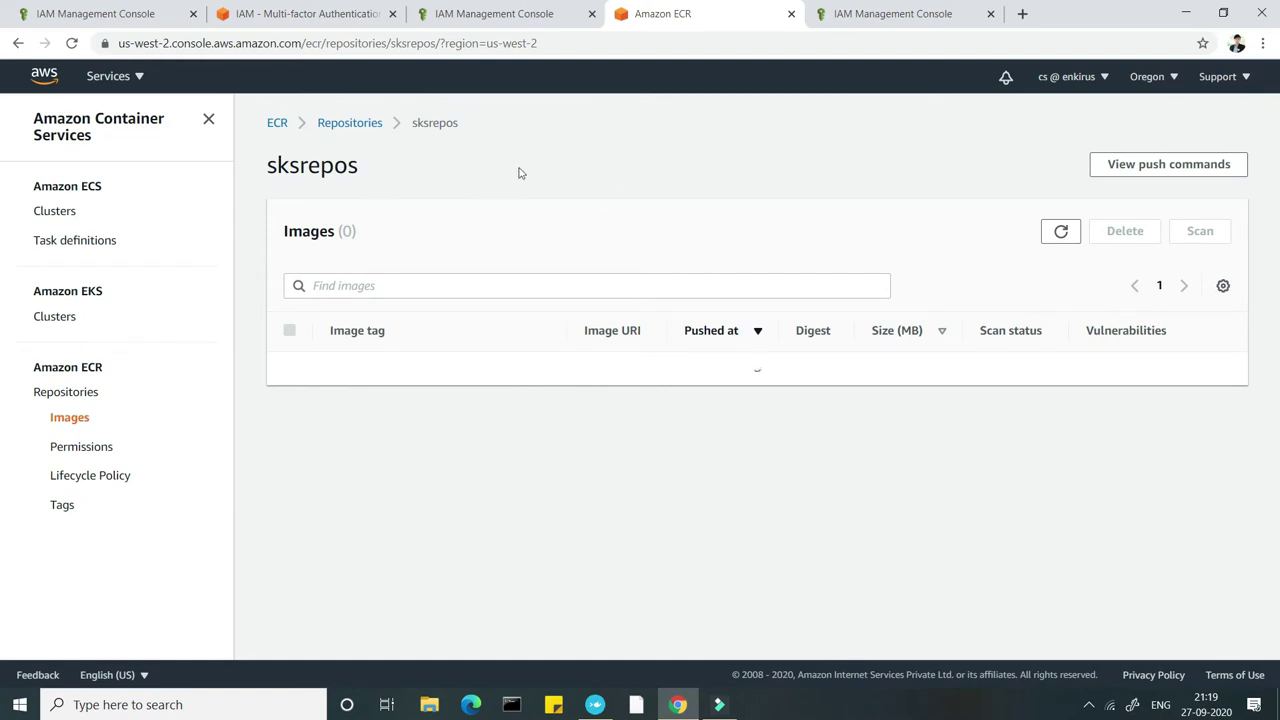
left_click(505, 14)
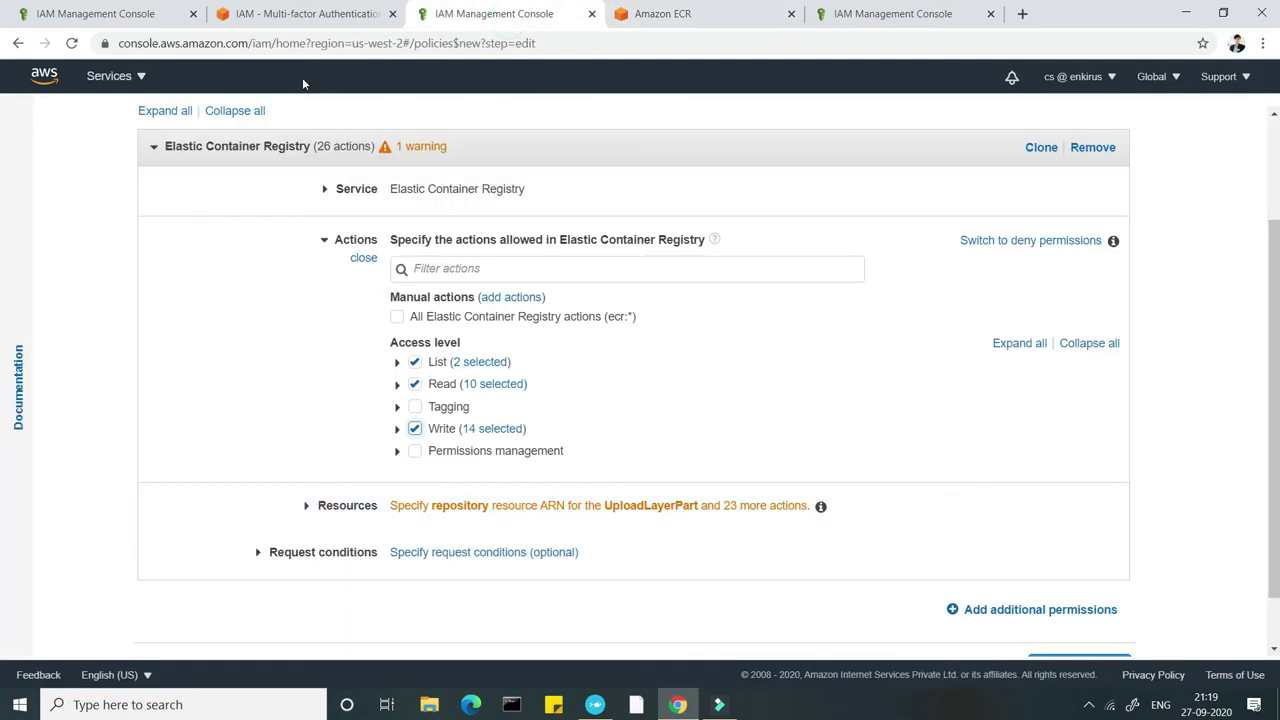
left_click(92, 14)
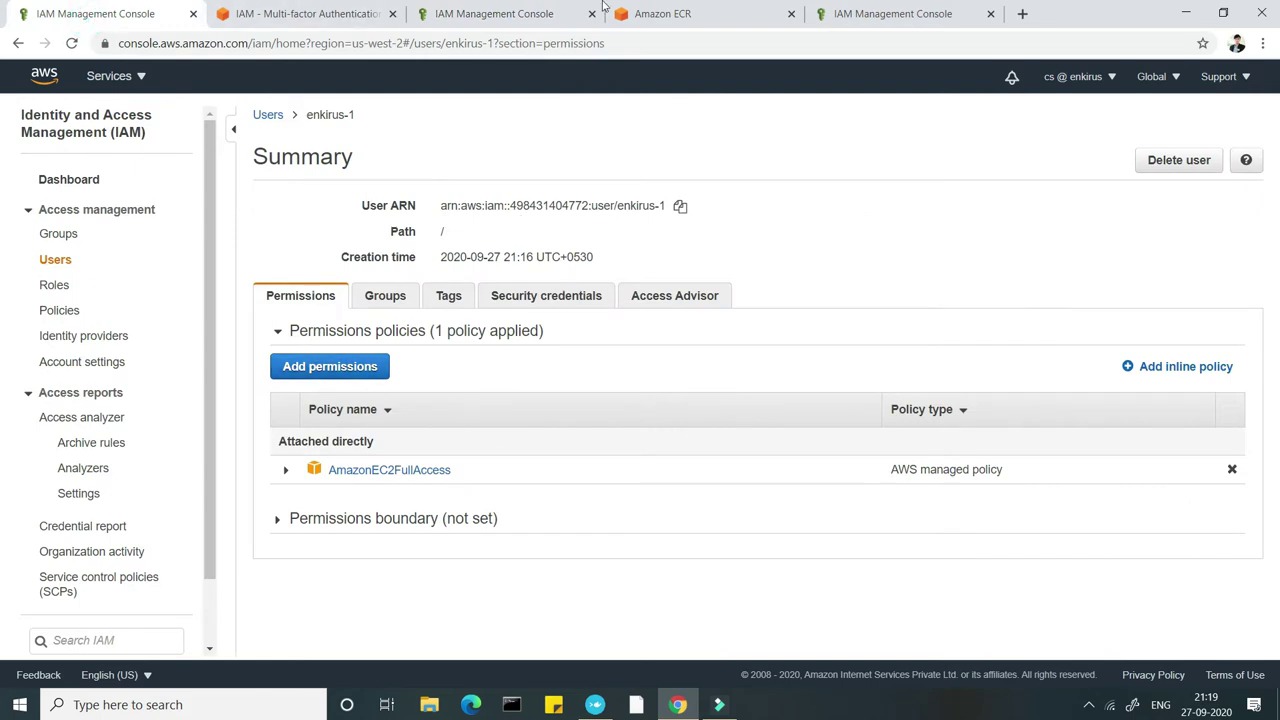
left_click(540, 14)
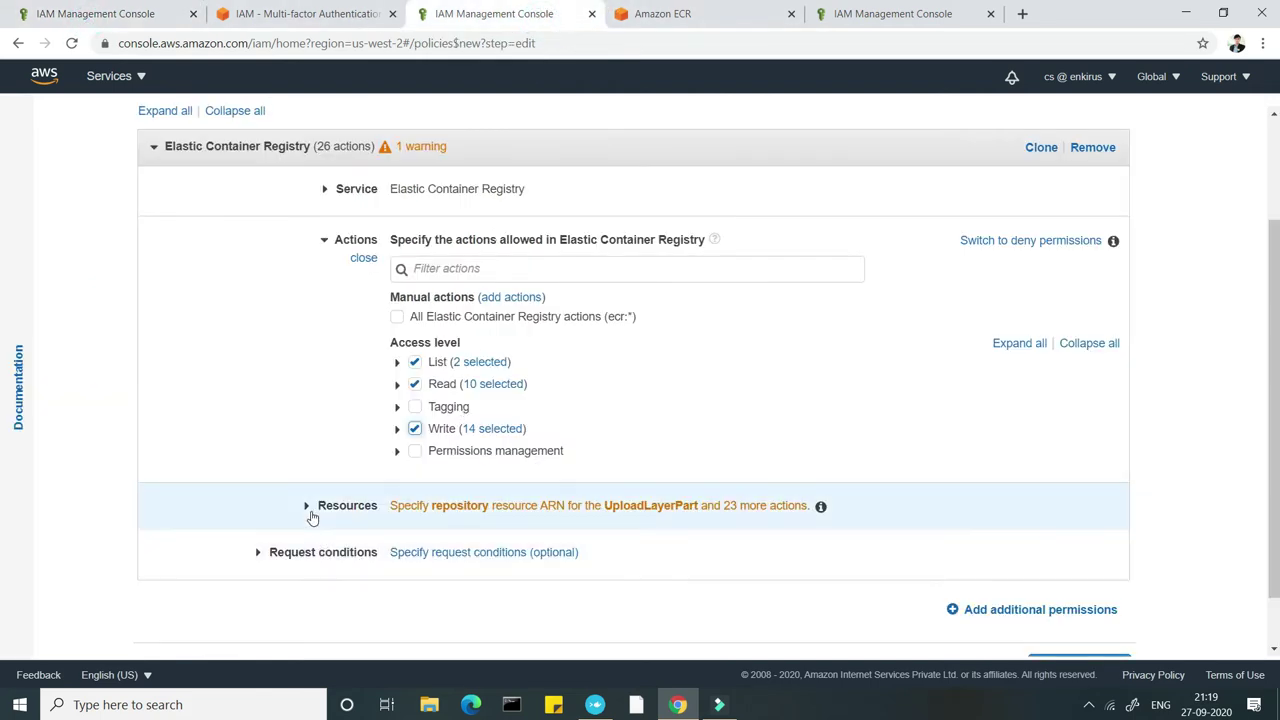
- Apply the Elastic Container Registry permissions to all resources in the policy
left_click(310, 510)
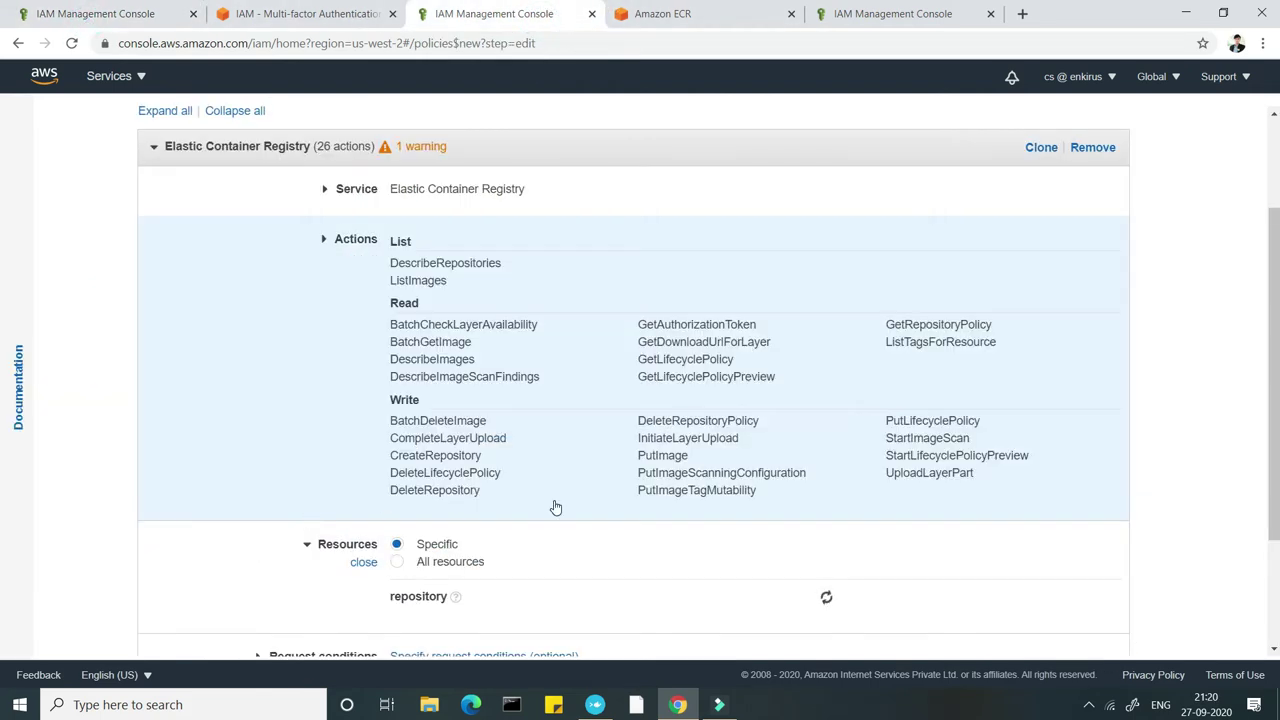
scroll(551, 508, "down", 2)
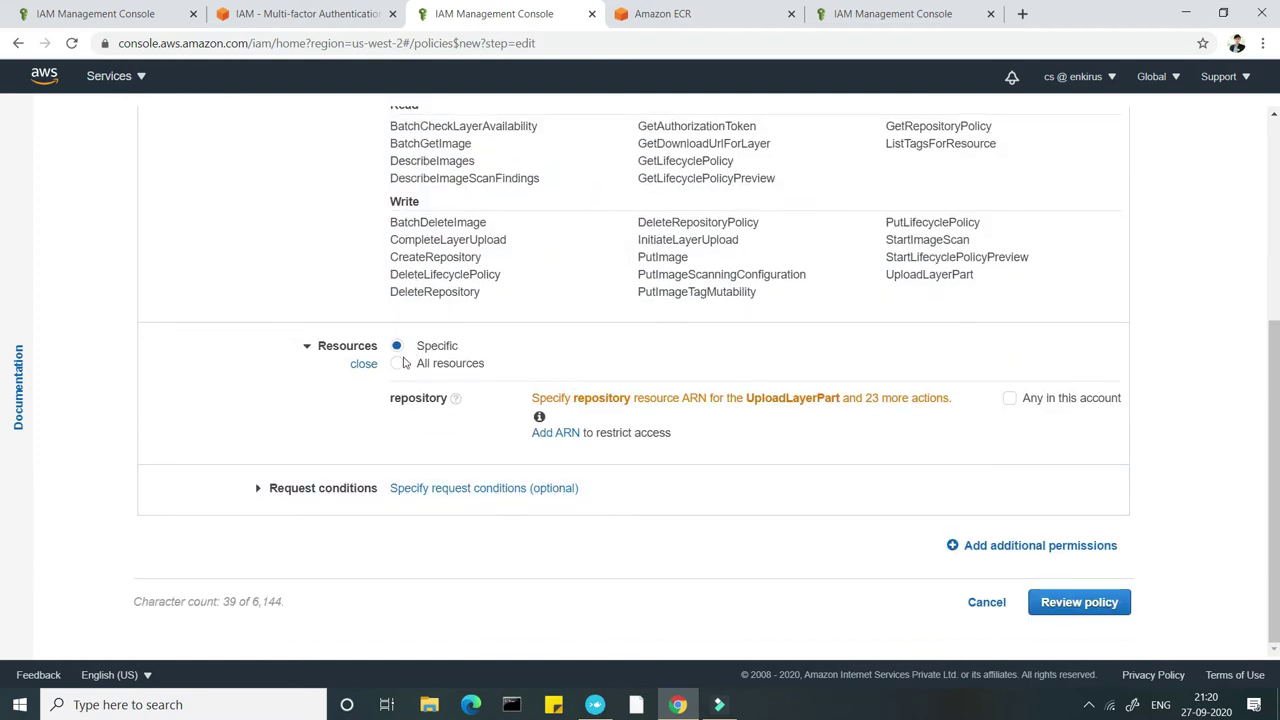
left_click(397, 365)
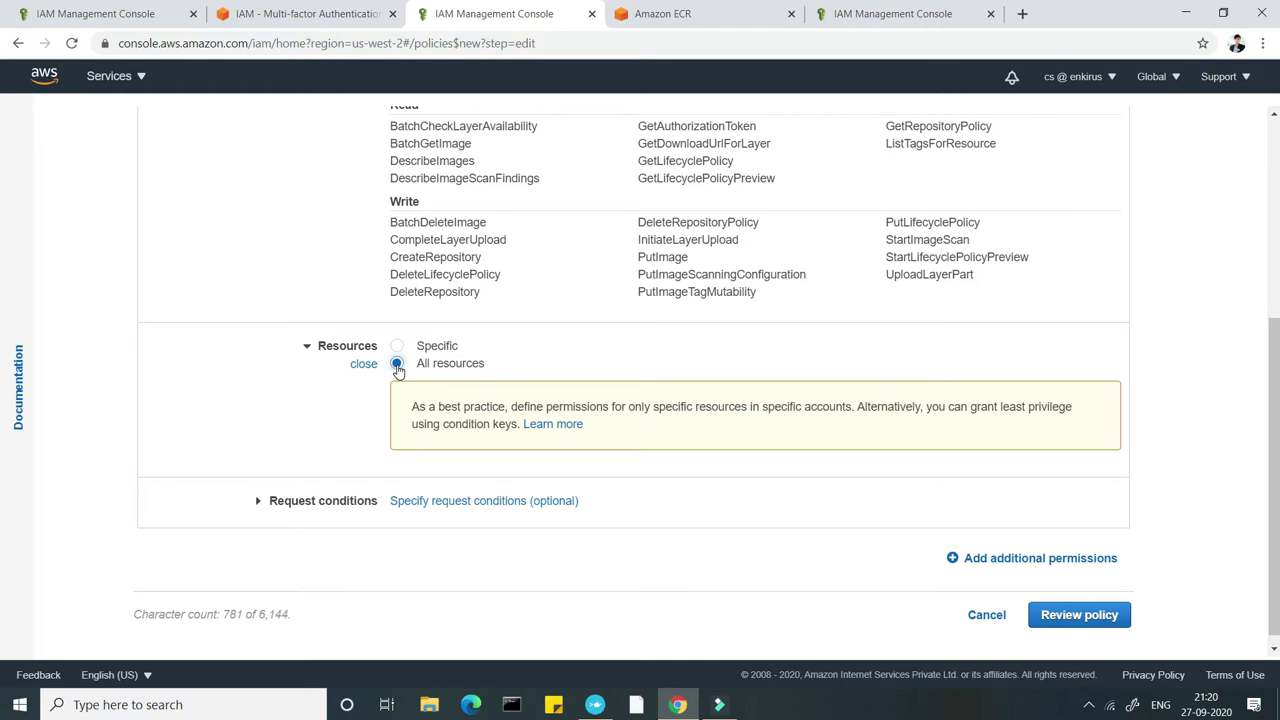
- Limit the Elastic Container Registry permissions to specific resources and start a repository ARN with region us-west-2
scroll(327, 292, "up", 1)
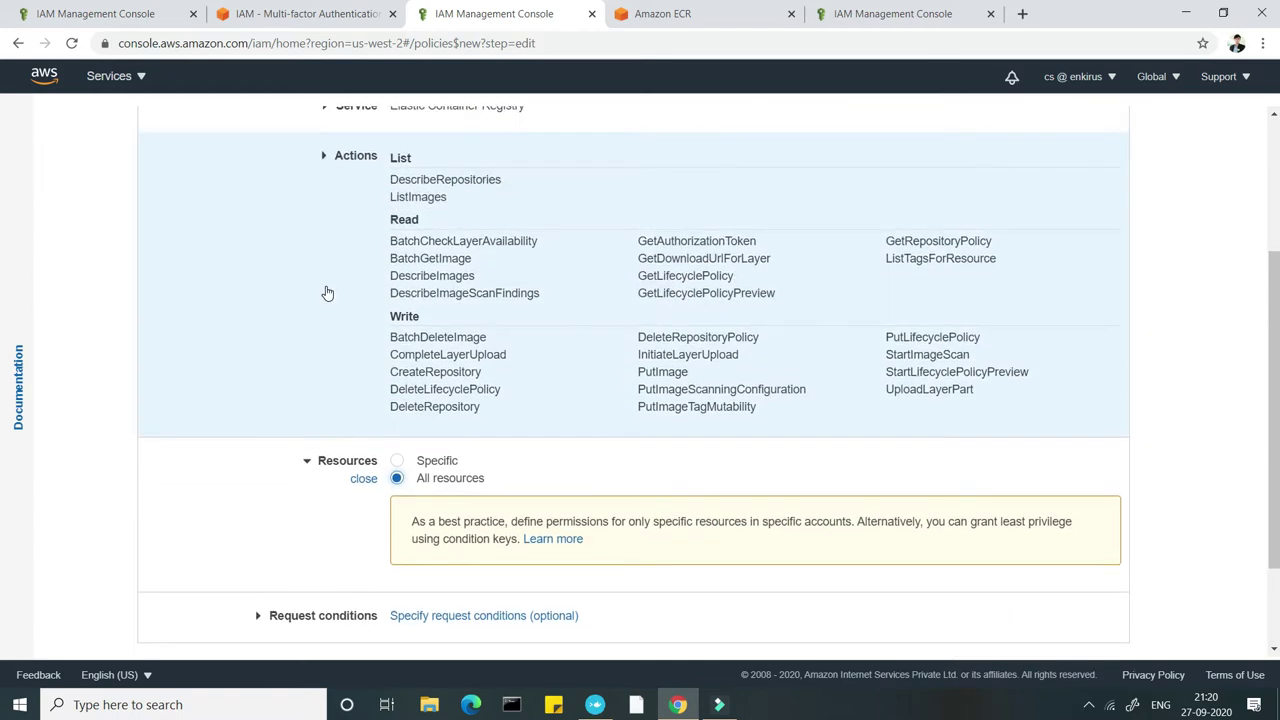
scroll(327, 292, "up", 1)
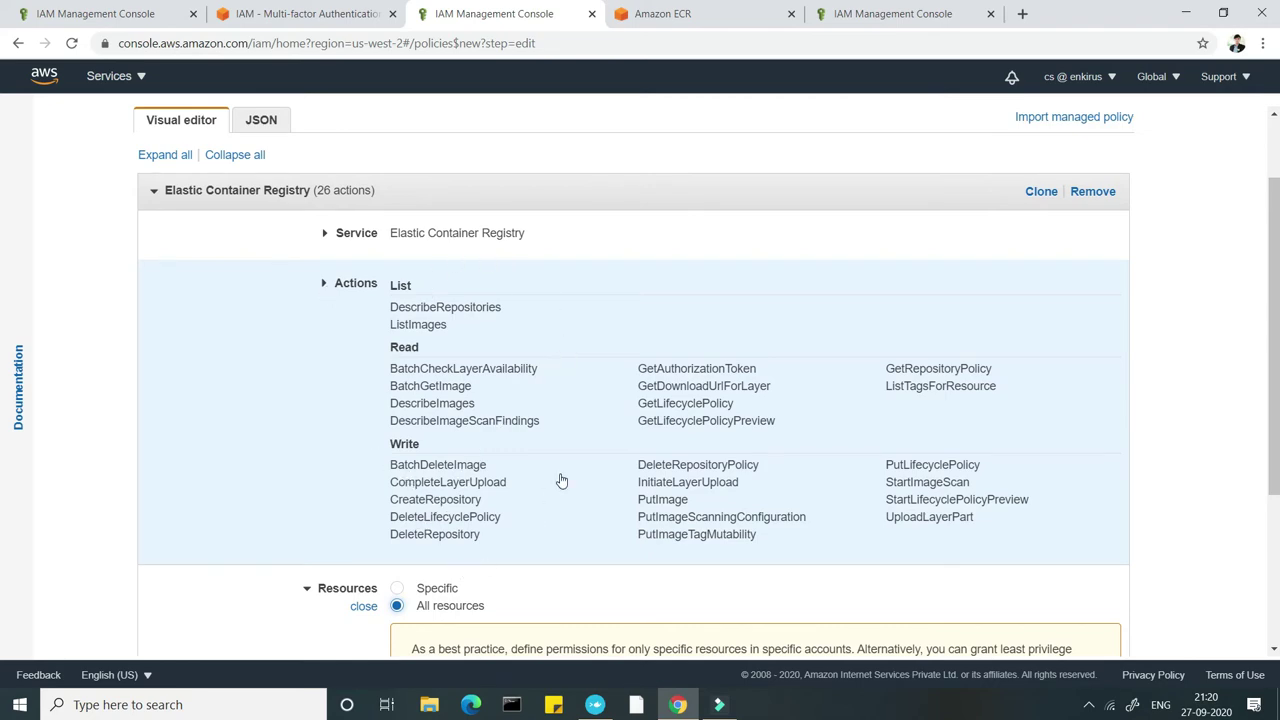
scroll(562, 481, "down", 2)
left_click(393, 366)
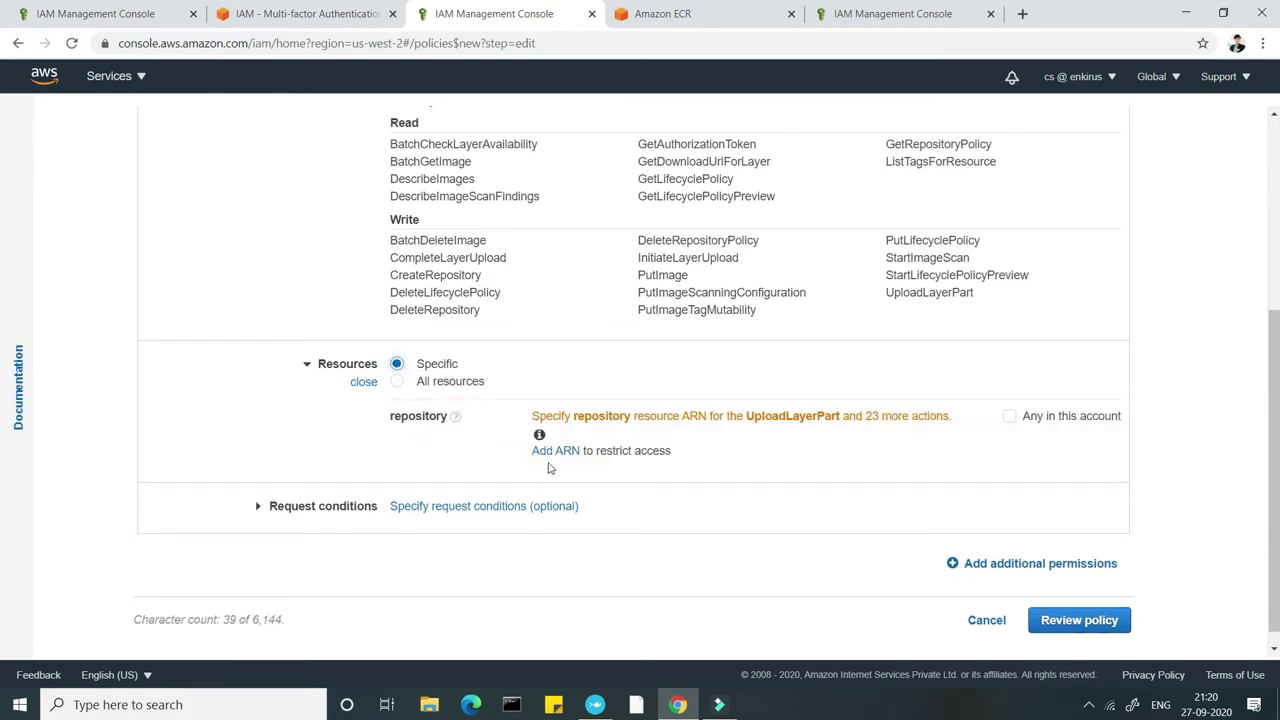
left_click(556, 450)
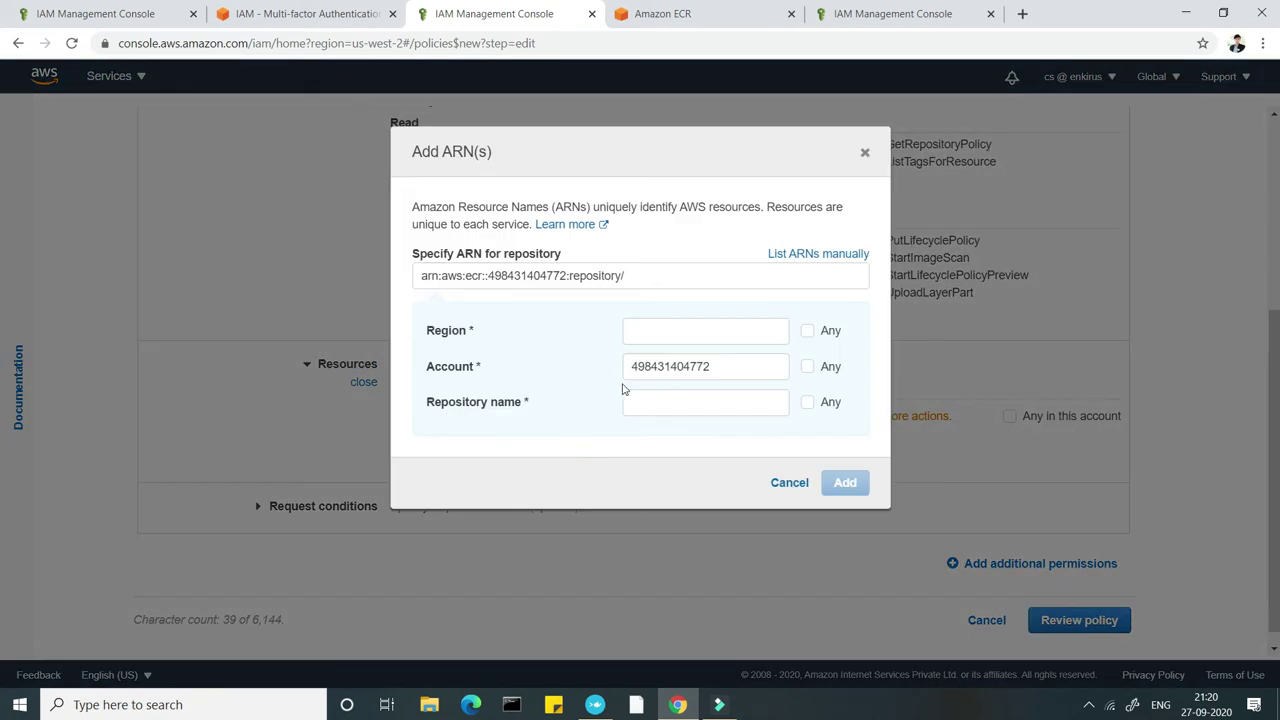
left_click(715, 335)
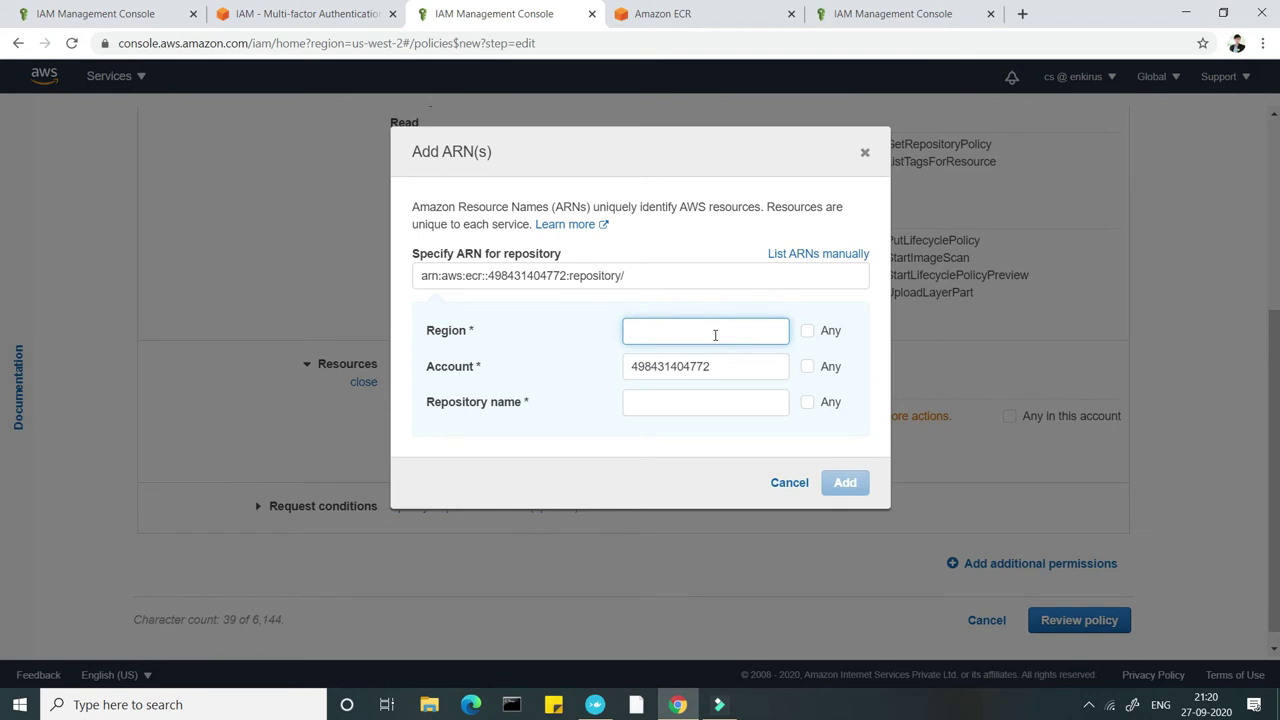
type("us-west-2")
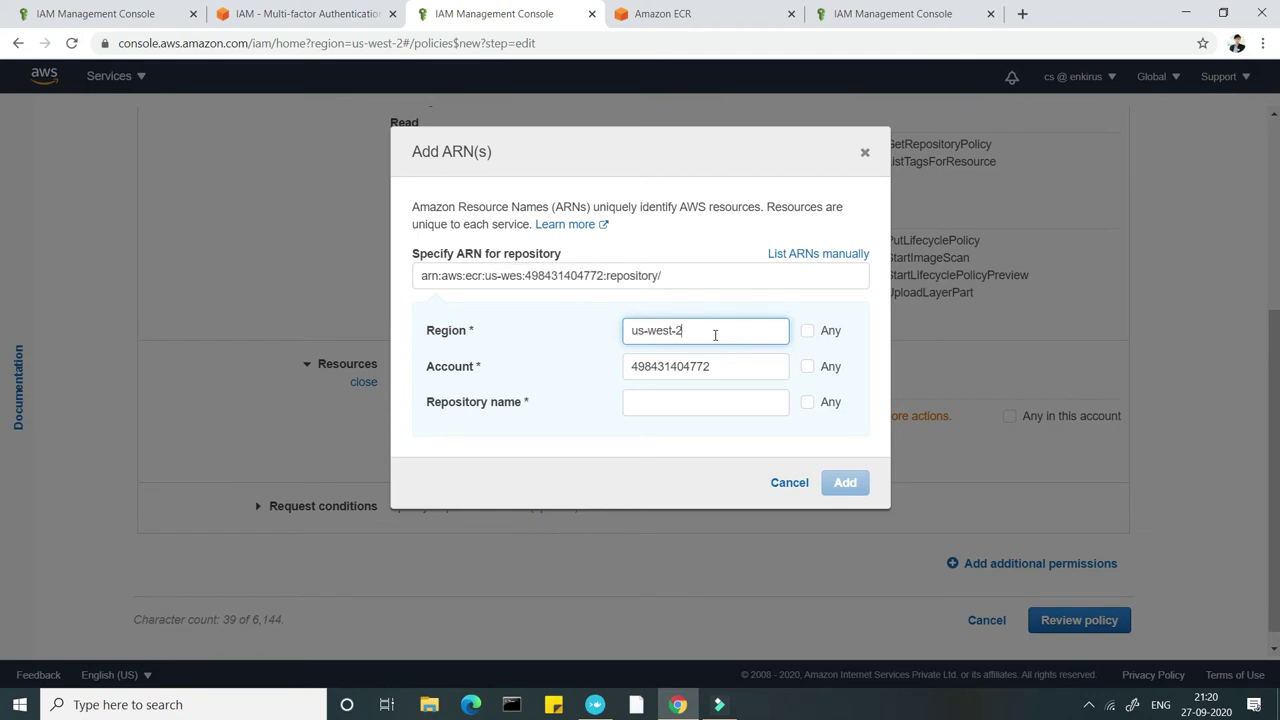
- Check the repository name in Amazon ECR, enter sksrepos as the ARN's repository name and add the ARN to the policy
left_click(693, 14)
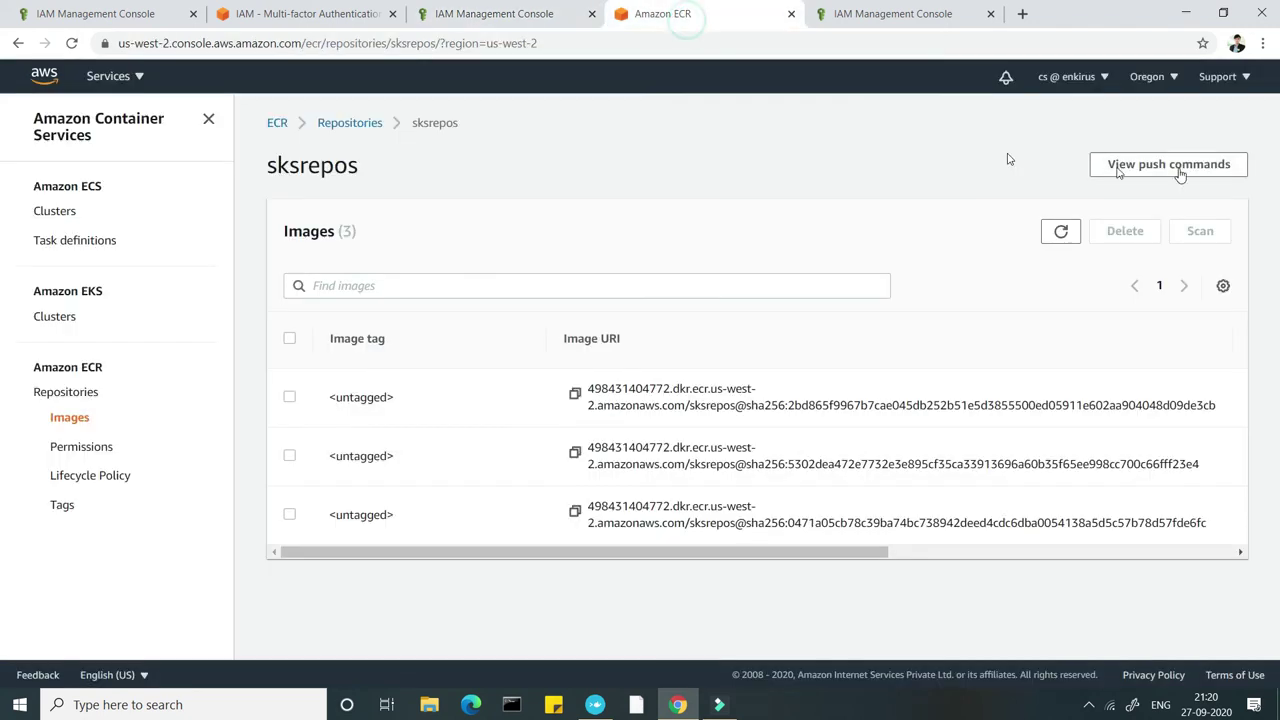
left_click(521, 15)
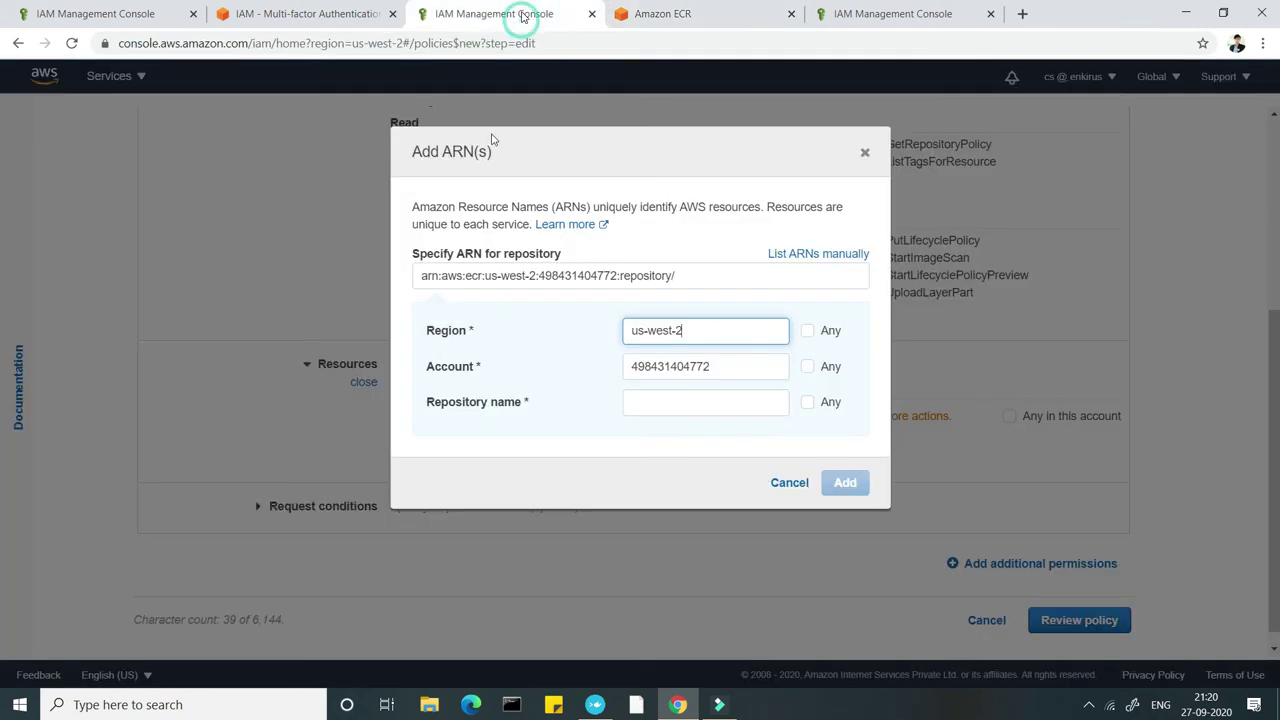
left_click(700, 401)
type("sksre")
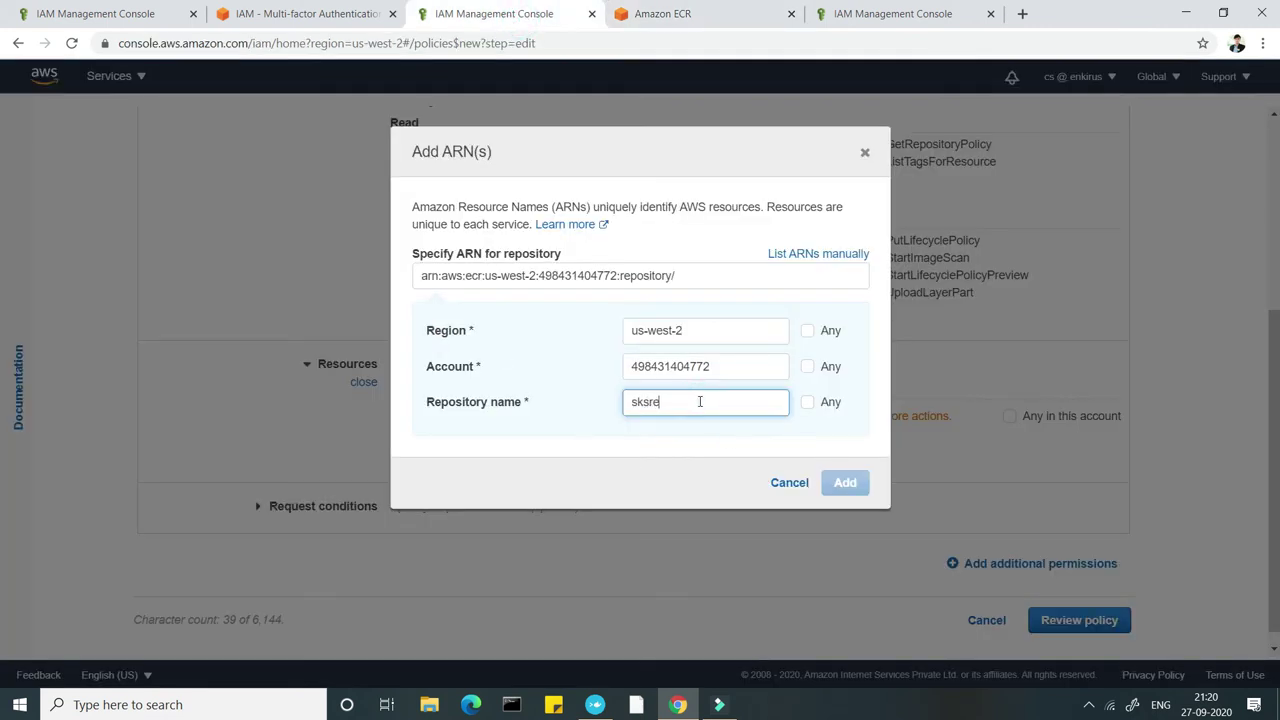
type("pos")
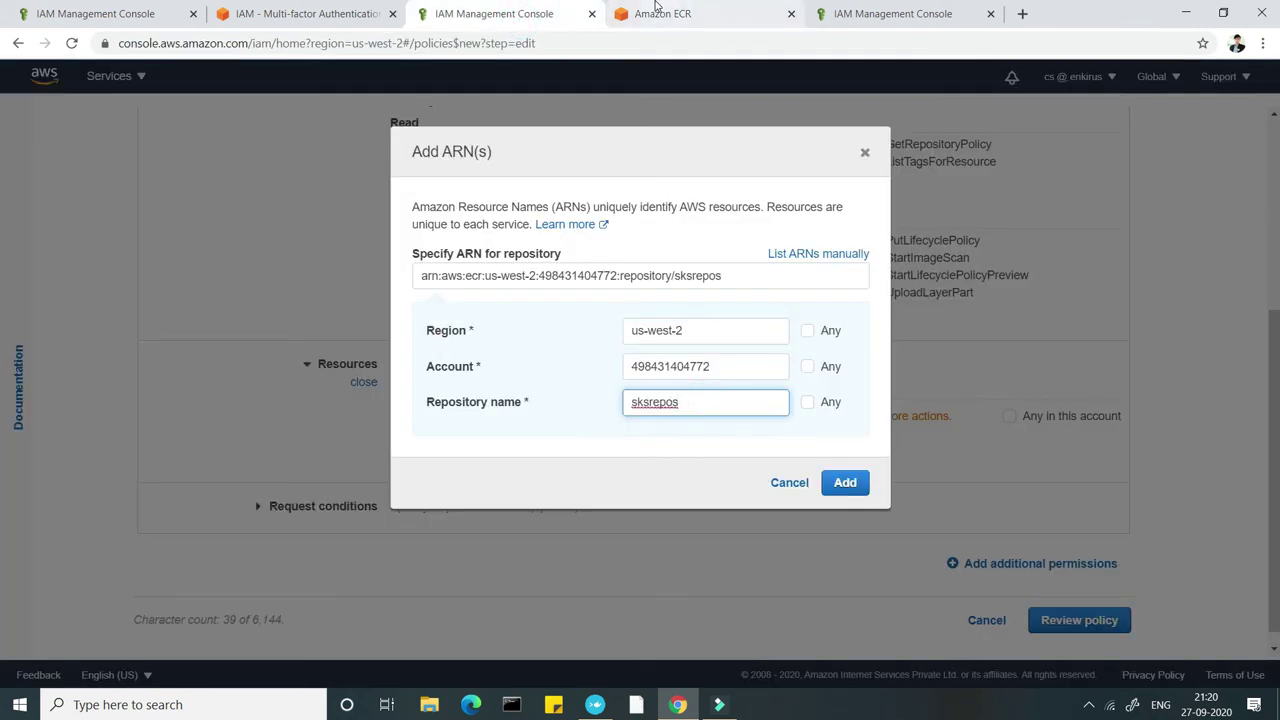
left_click(658, 12)
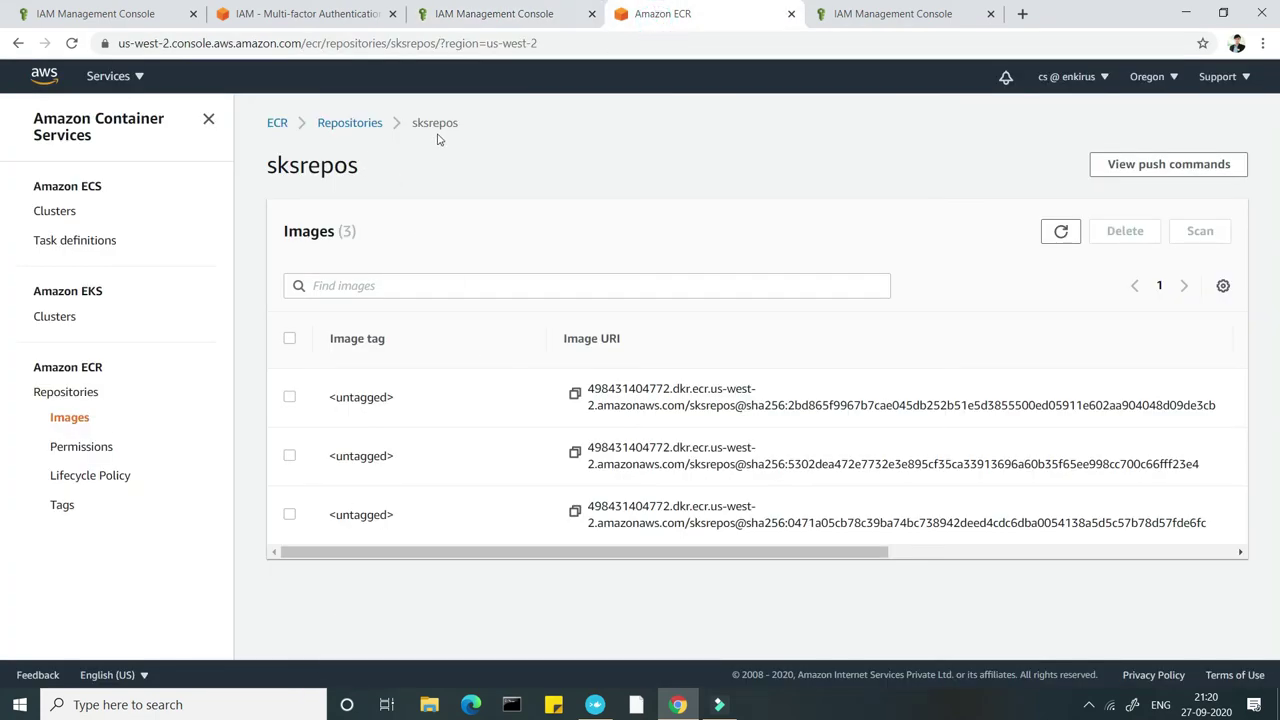
left_click(495, 13)
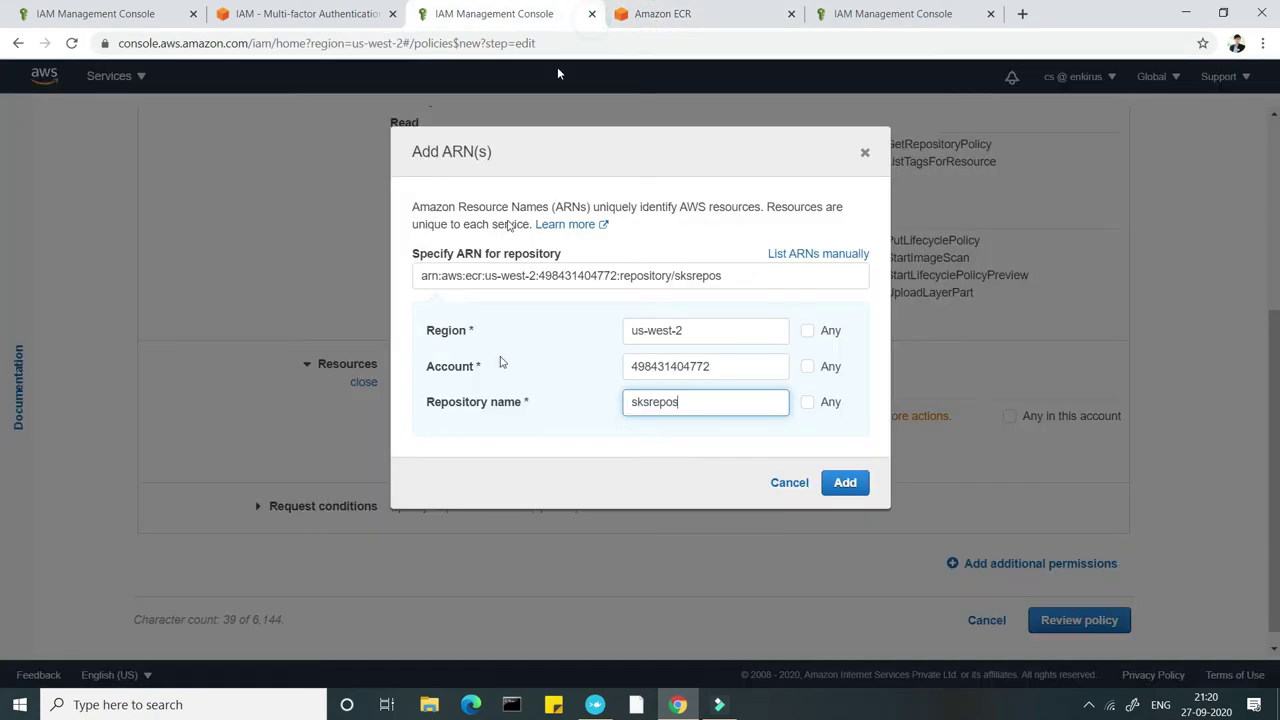
left_click(846, 483)
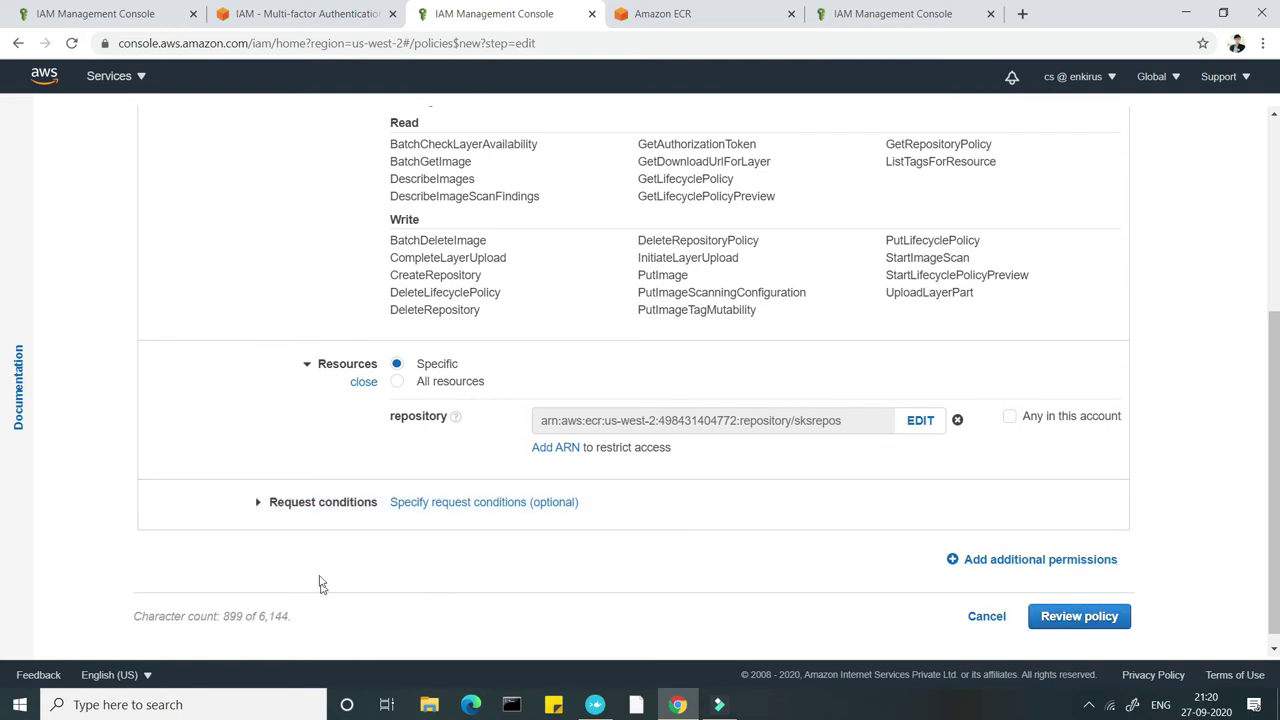
- Review the policy without request conditions, name it ecr-limited-access and create it
left_click(323, 502)
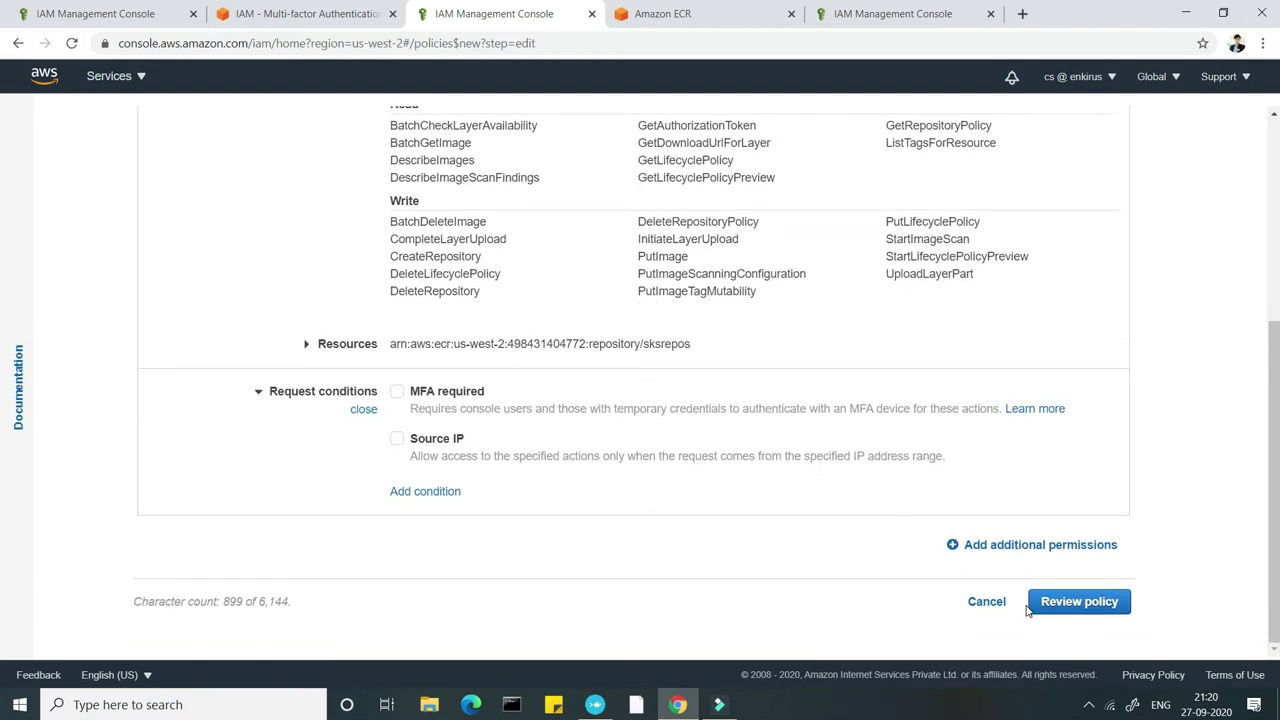
left_click(1093, 603)
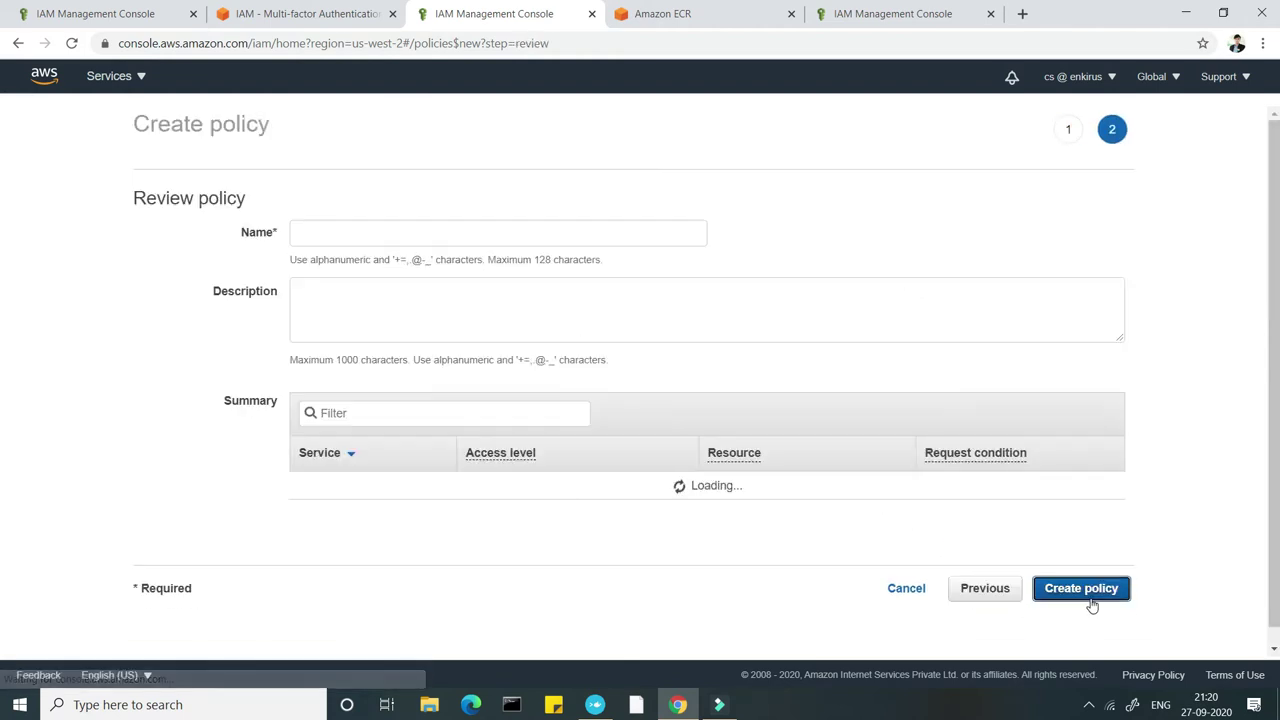
left_click(366, 232)
type("ec")
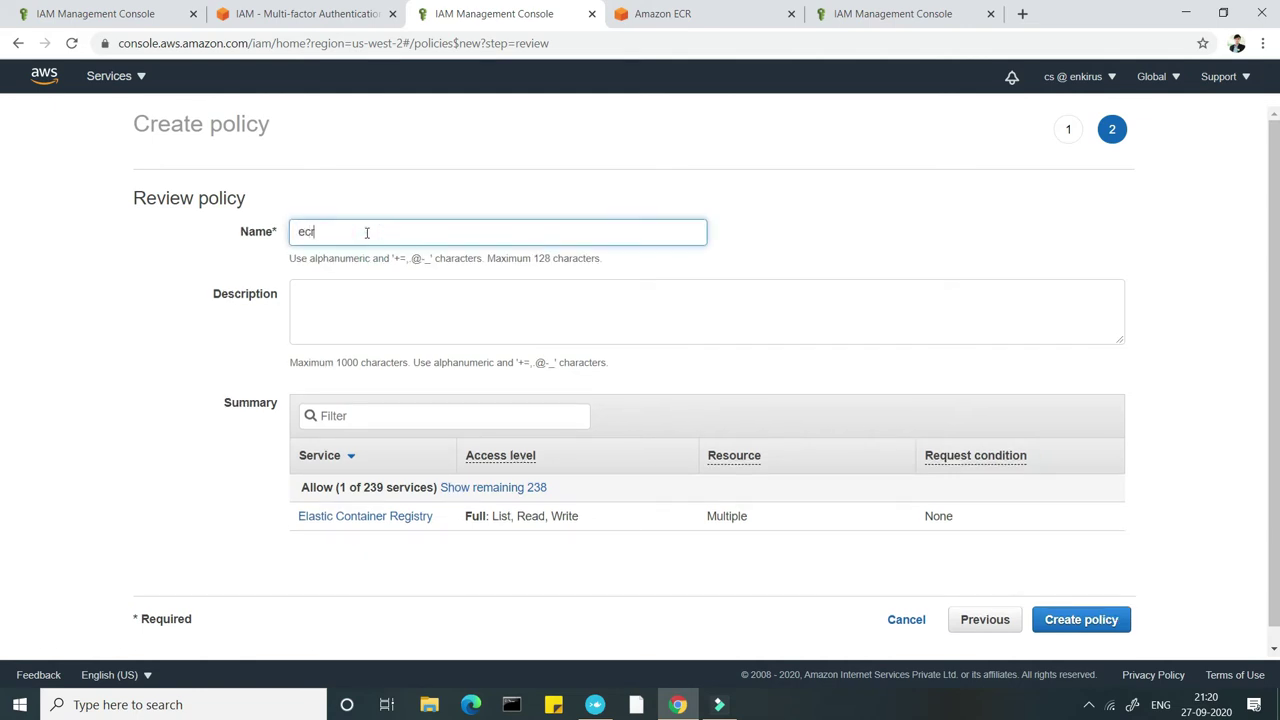
type("r-limited-access")
left_click(428, 337)
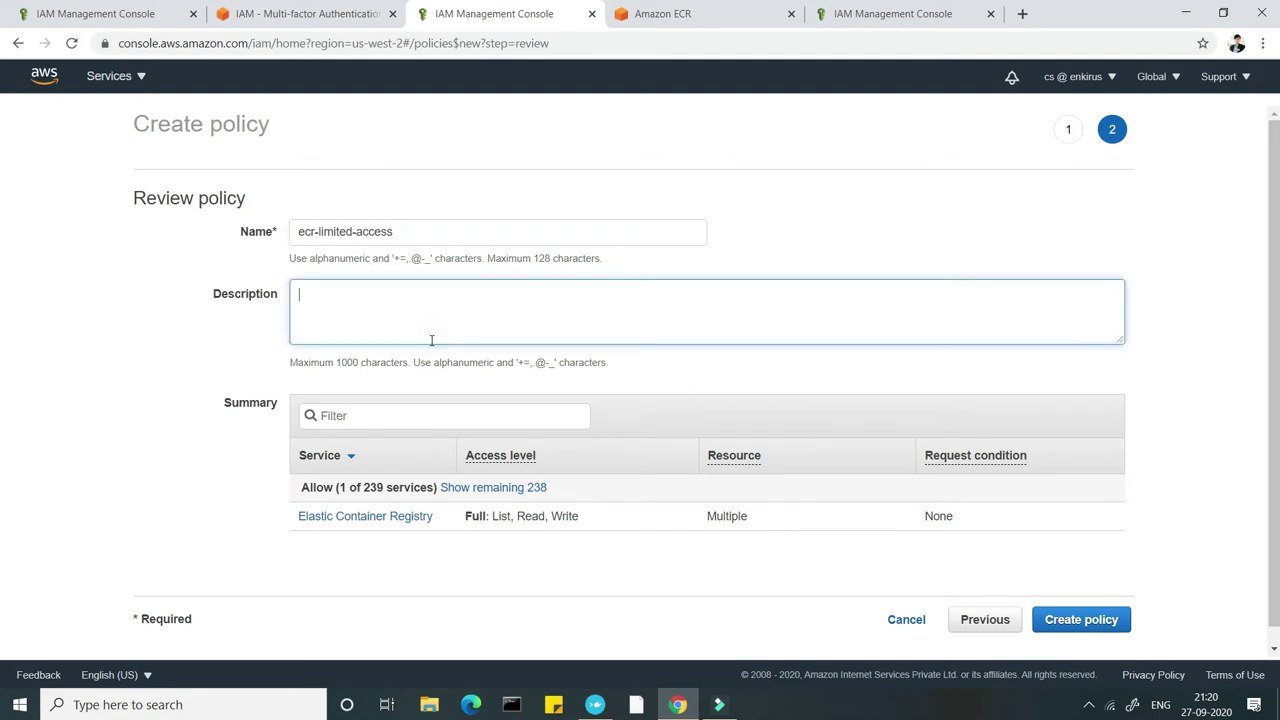
left_click(1114, 628)
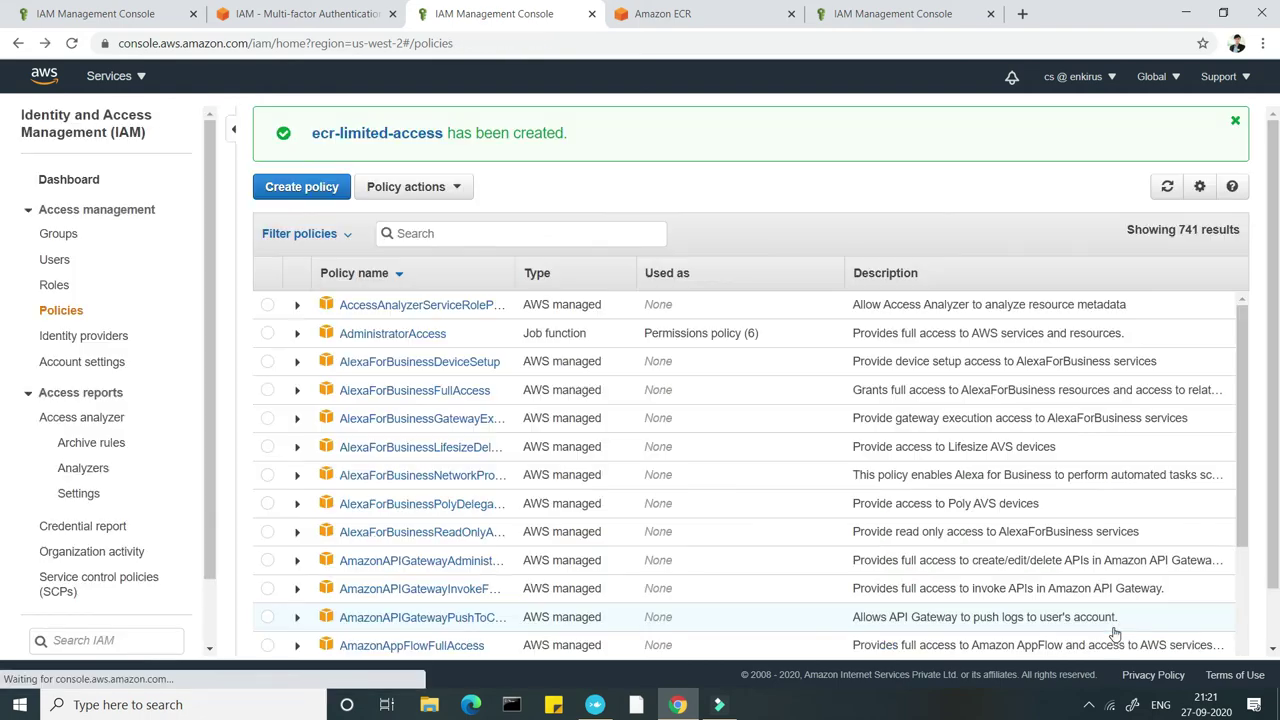
- Start adding permissions to user enkirus-1 by attaching existing policies directly, and filter the policies by ecr
left_click(80, 8)
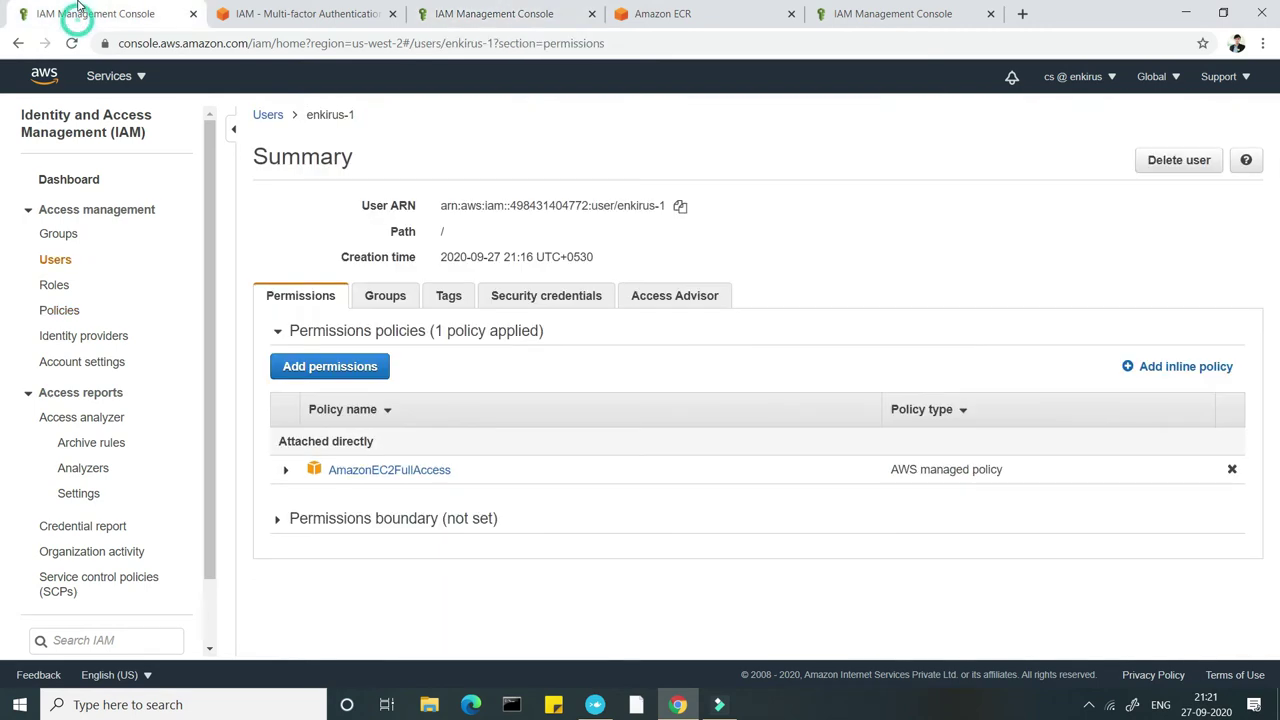
left_click(369, 370)
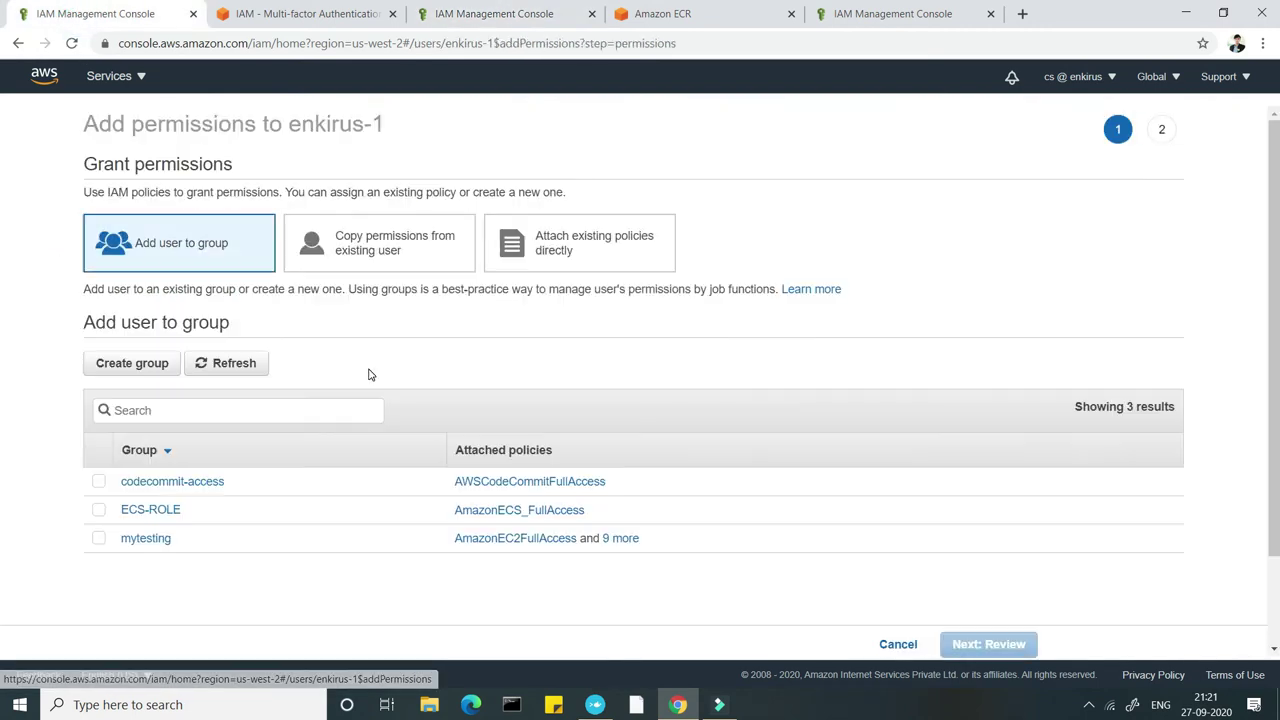
left_click(561, 258)
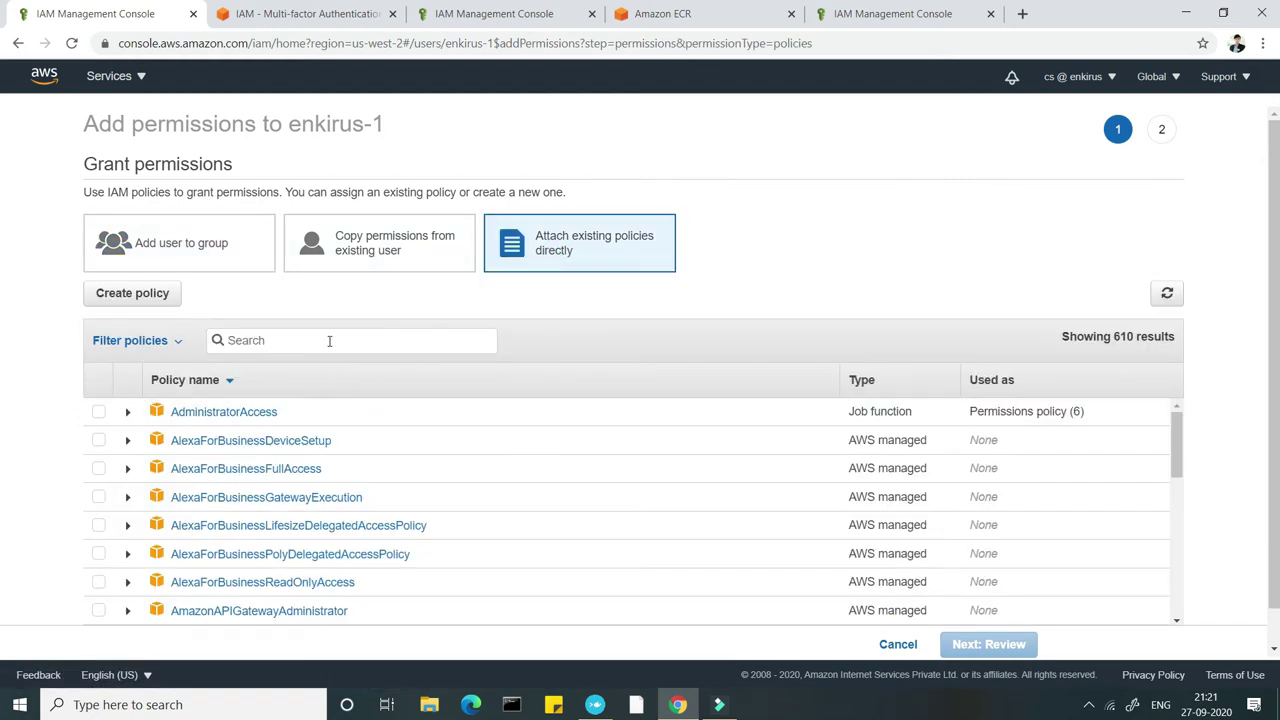
left_click(314, 338)
type("ecr")
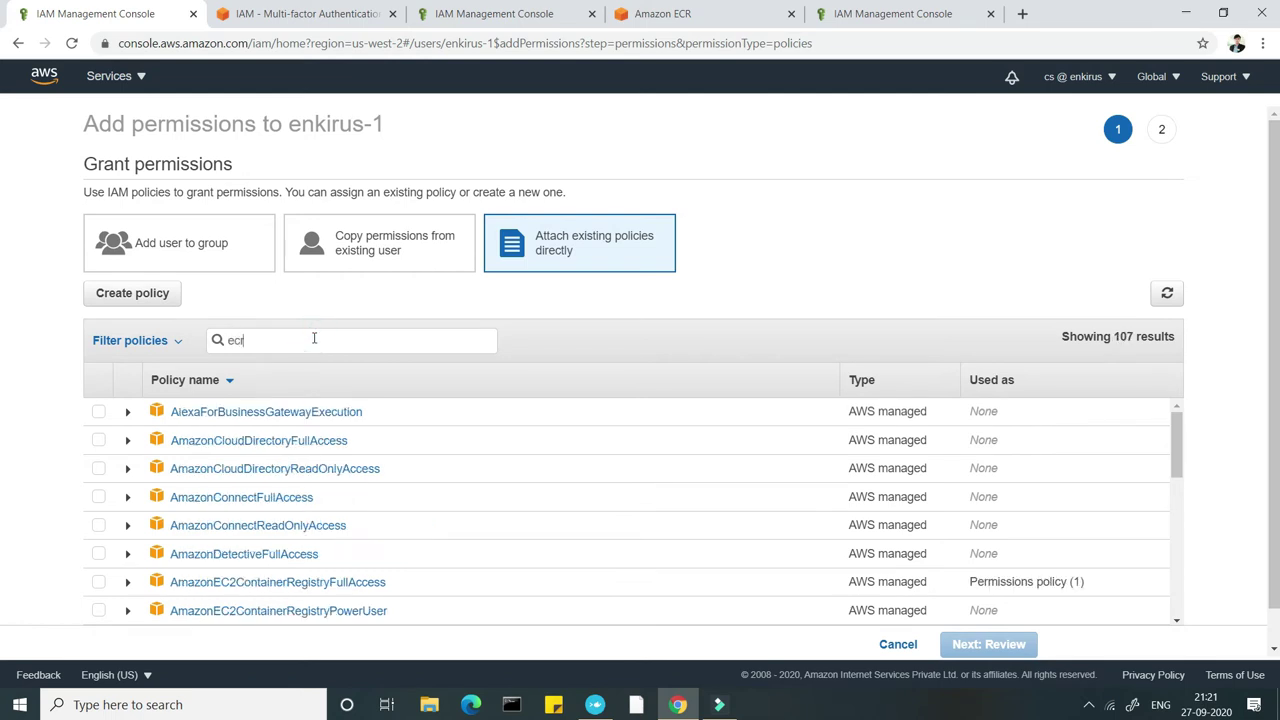
type("-")
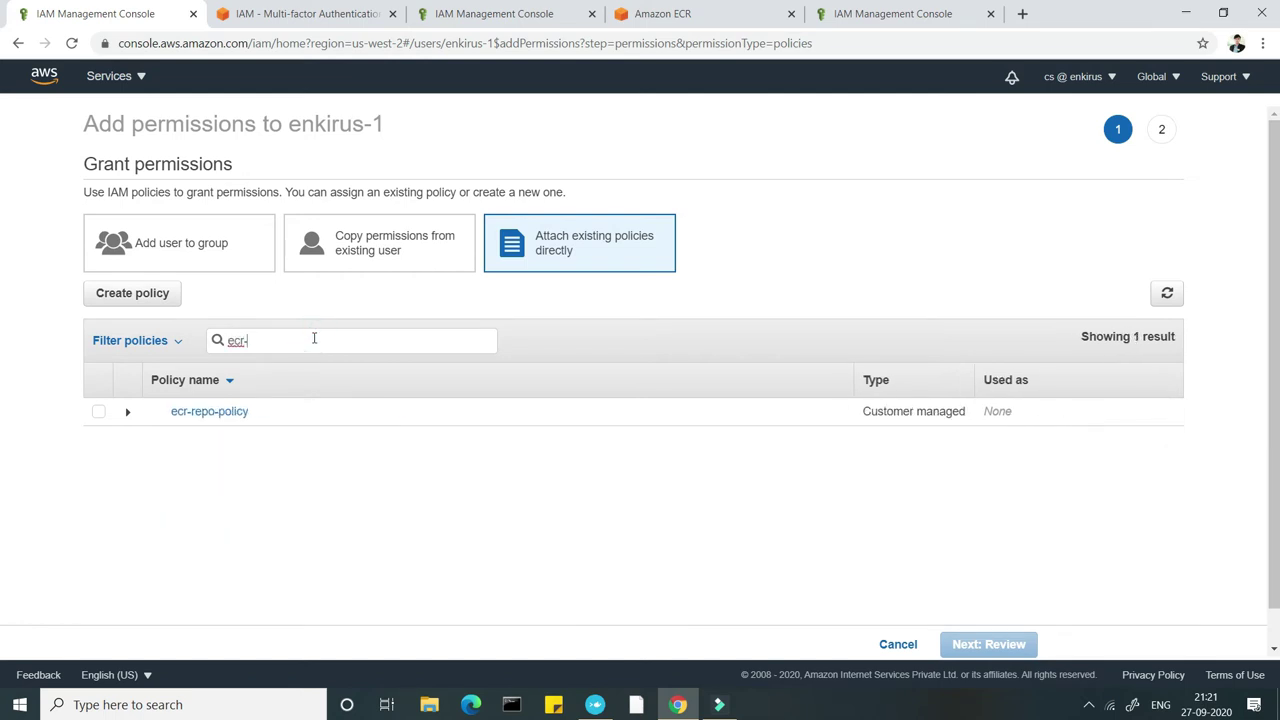
key("BackSpace")
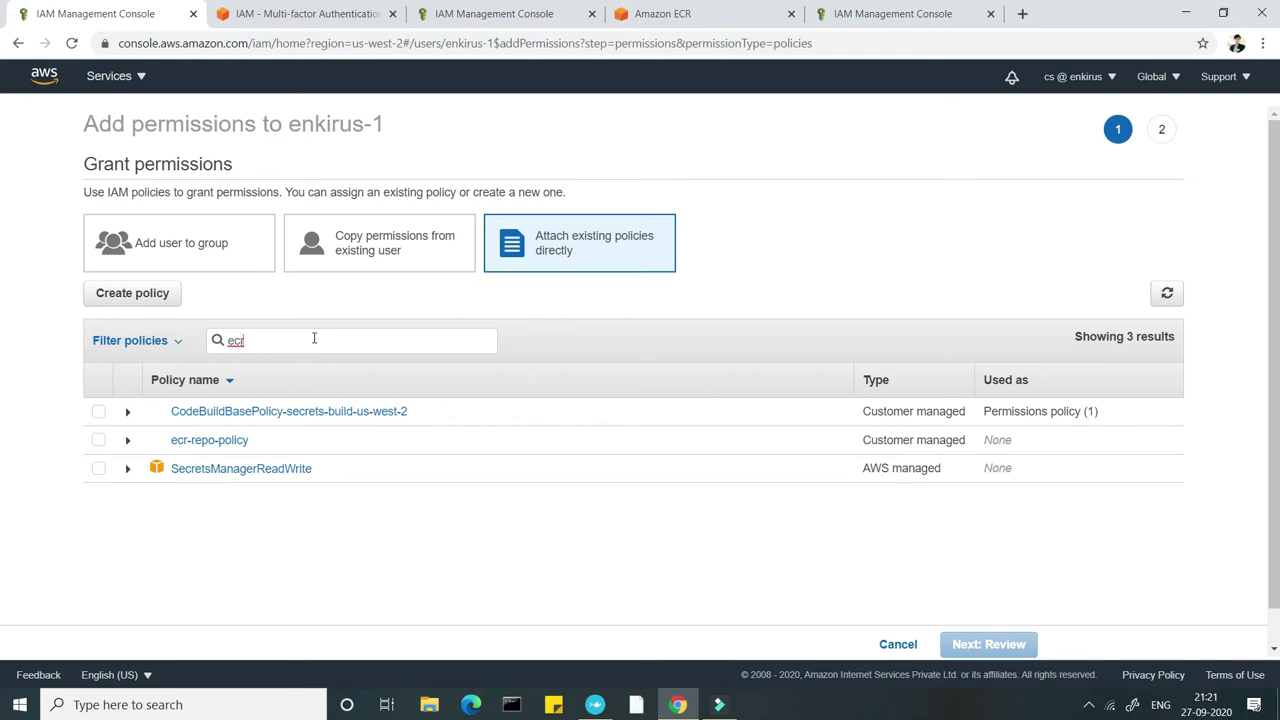
scroll(314, 340, "down", 1)
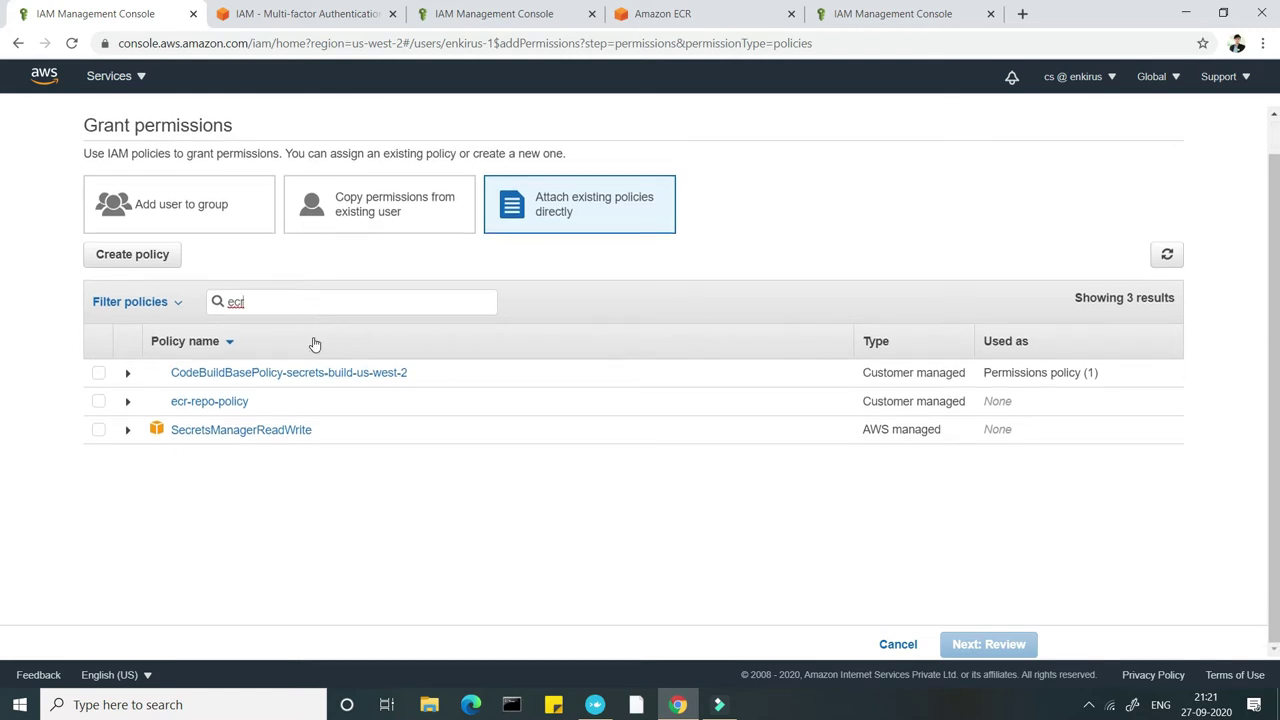
- Refresh the policy list and attach the ecr-limited-access policy to user enkirus-1
left_click(1167, 255)
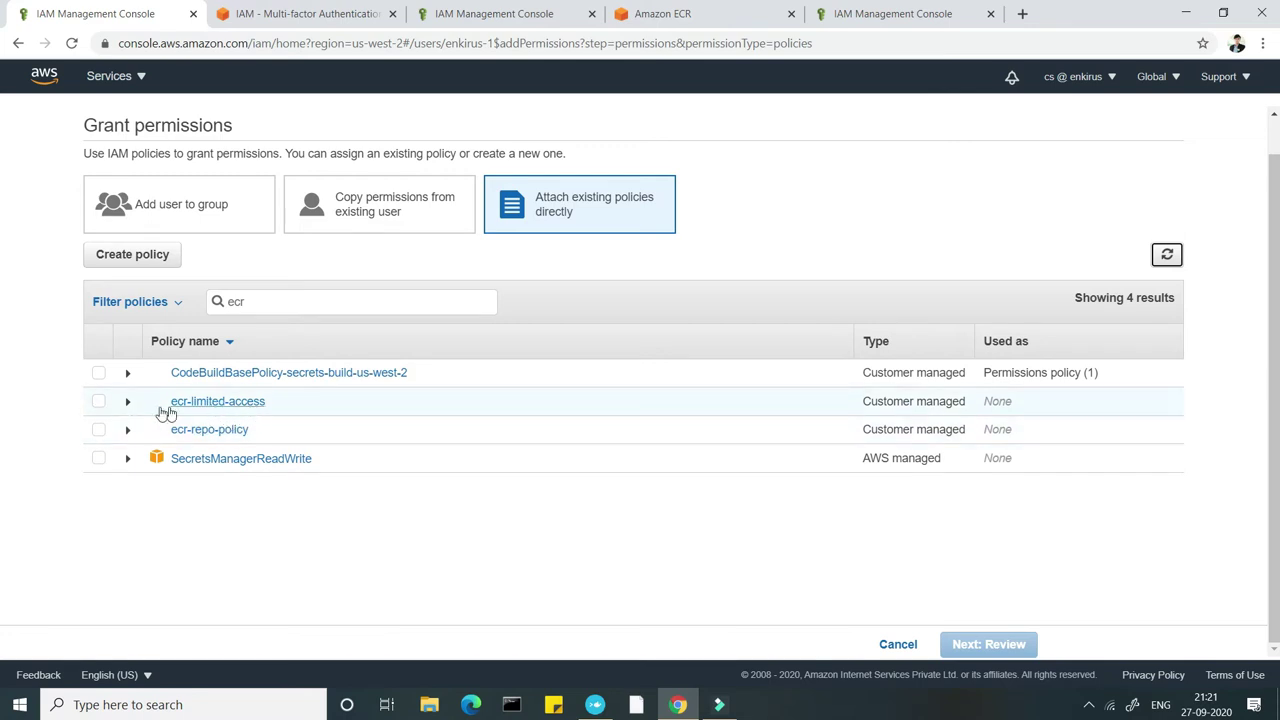
left_click(98, 401)
left_click(1000, 644)
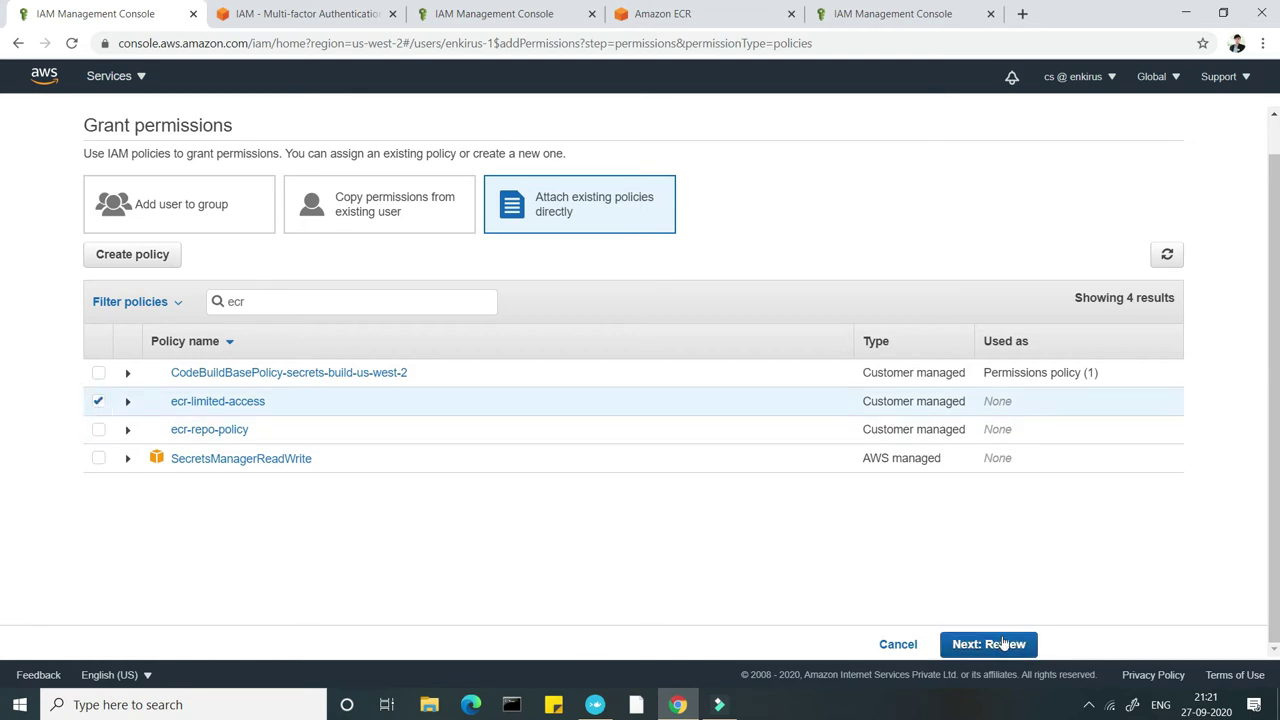
left_click(1004, 644)
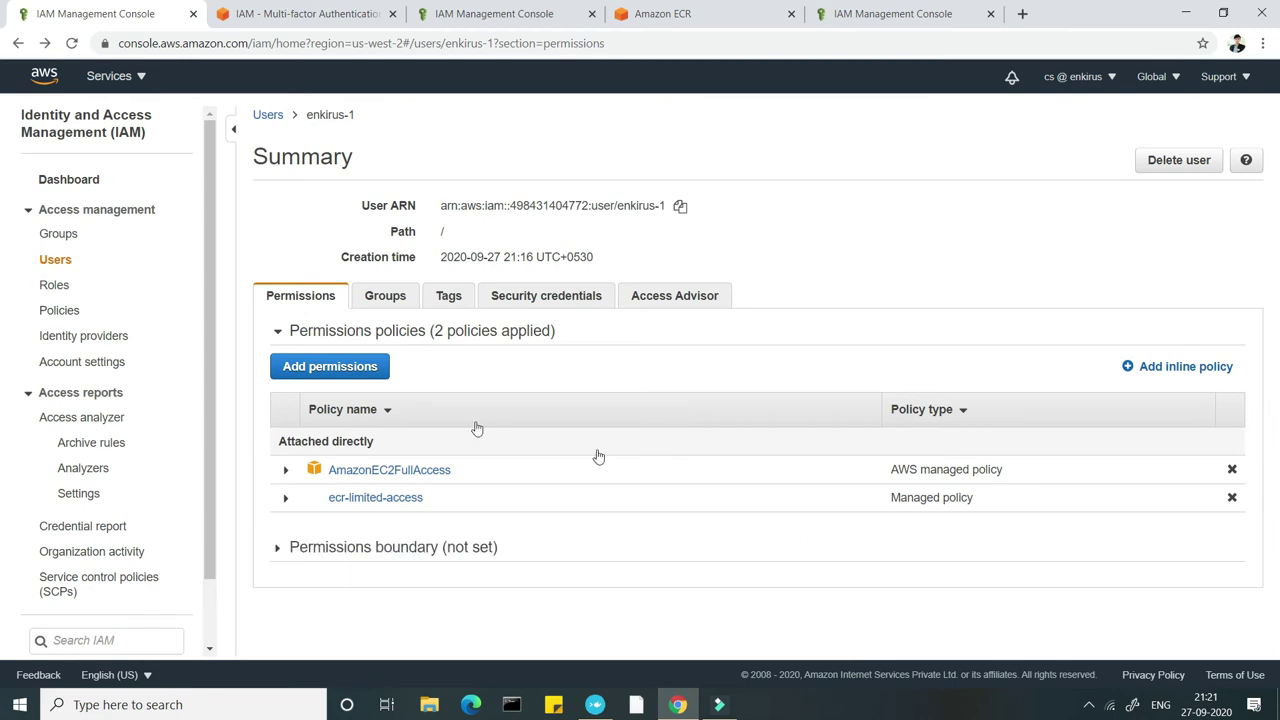
- Examine the JSON of the attached ecr-limited-access policy, including its actions and resource ARN, and collapse it again
left_click(284, 499)
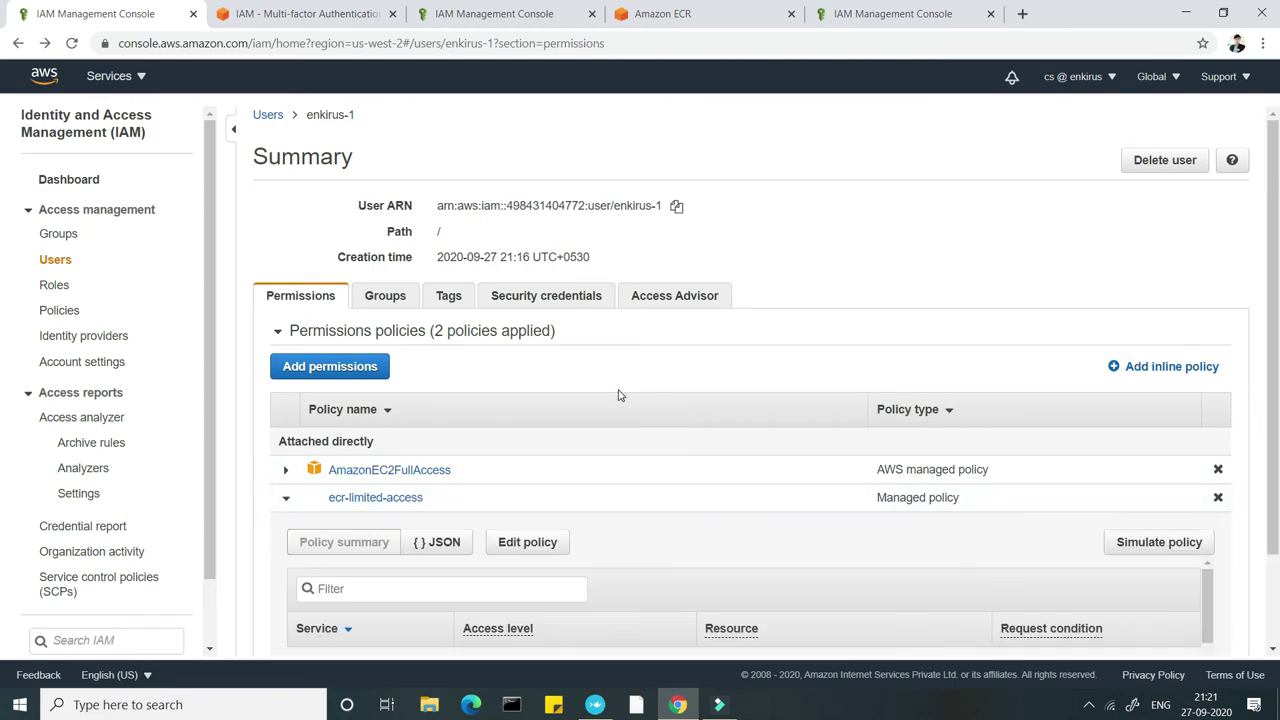
left_click(462, 542)
scroll(608, 380, "down", 3)
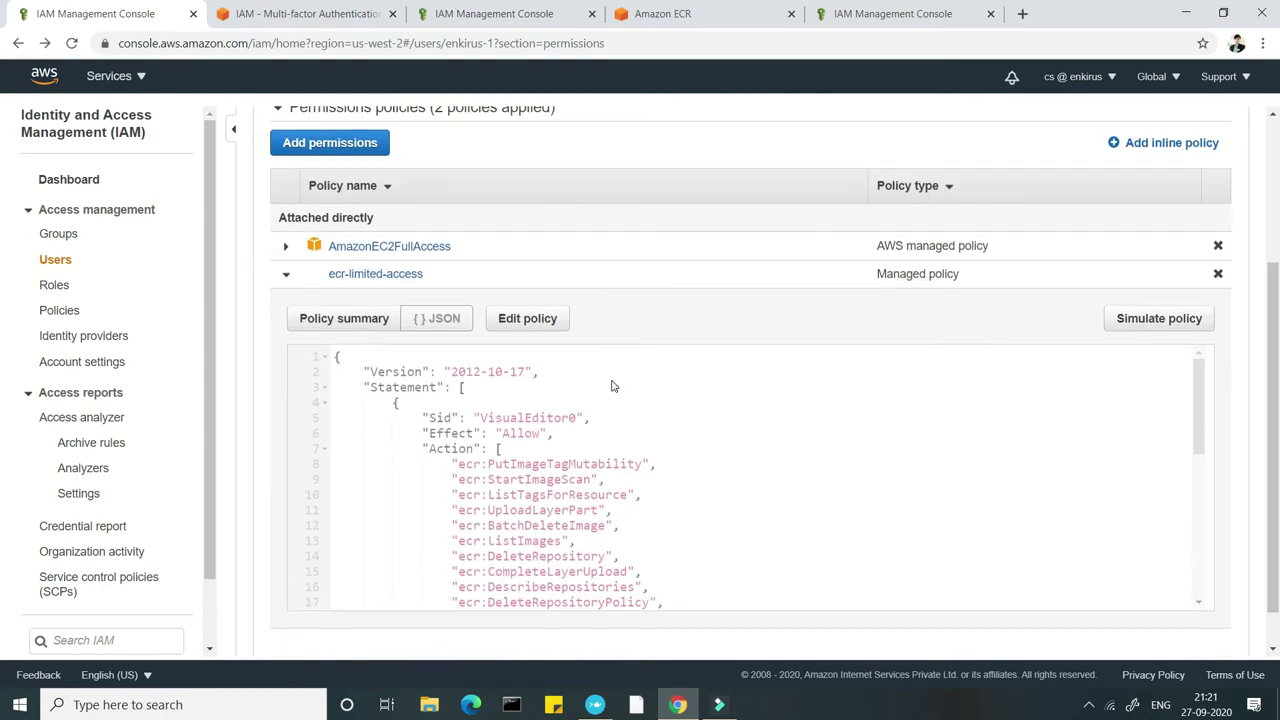
scroll(612, 380, "down", 7)
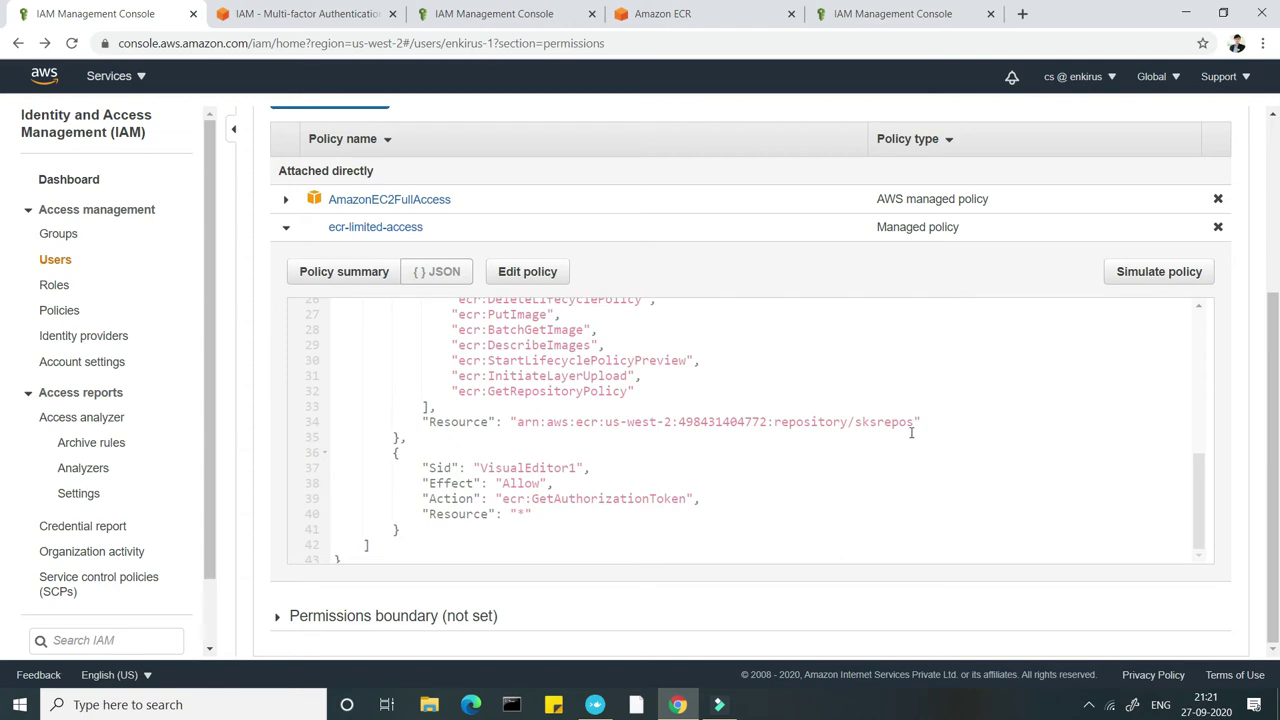
scroll(911, 432, "up", 10)
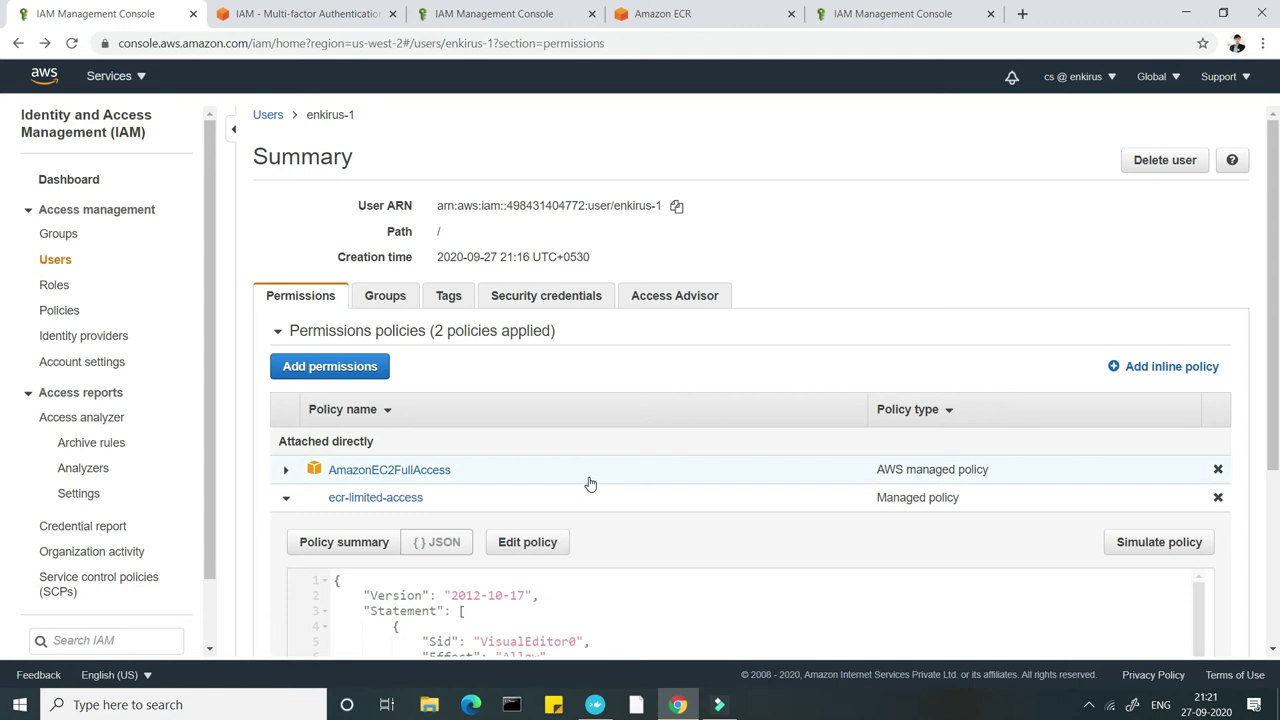
left_click(285, 498)
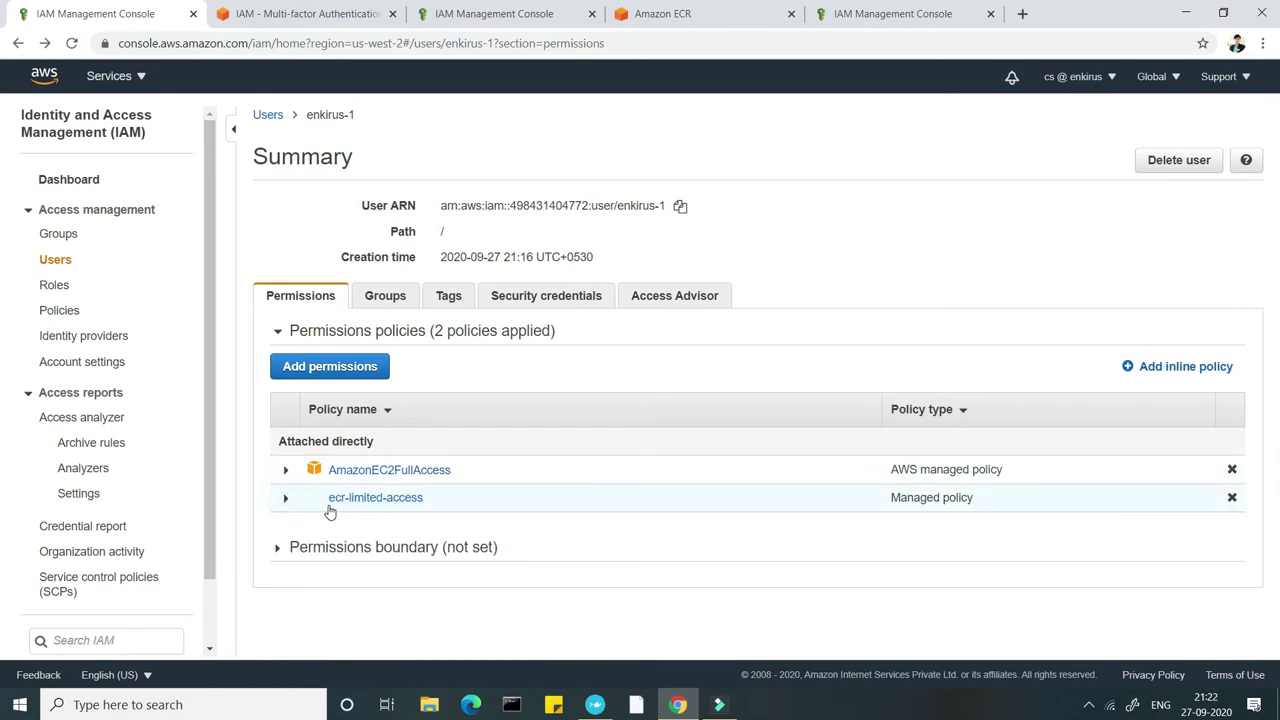
- Start creating an IAM role for an AWS service, choosing CloudWatch Events as both the service and the use case
left_click(54, 286)
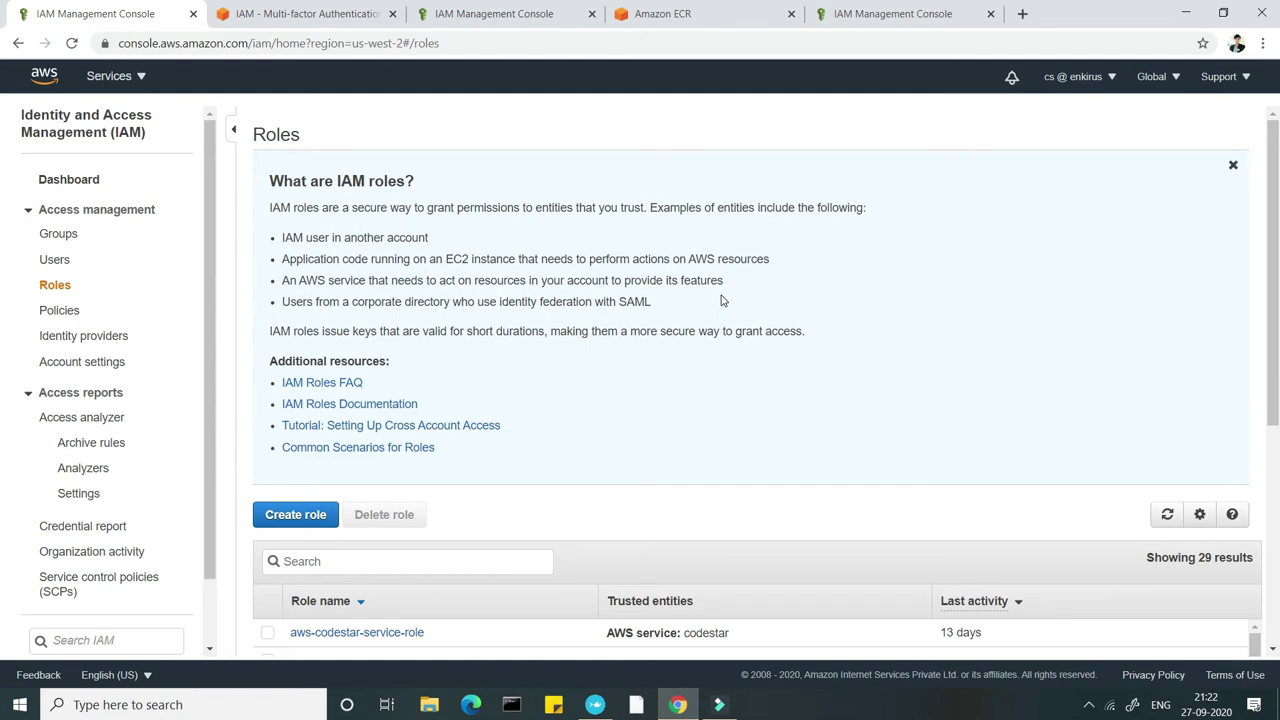
scroll(722, 300, "down", 4)
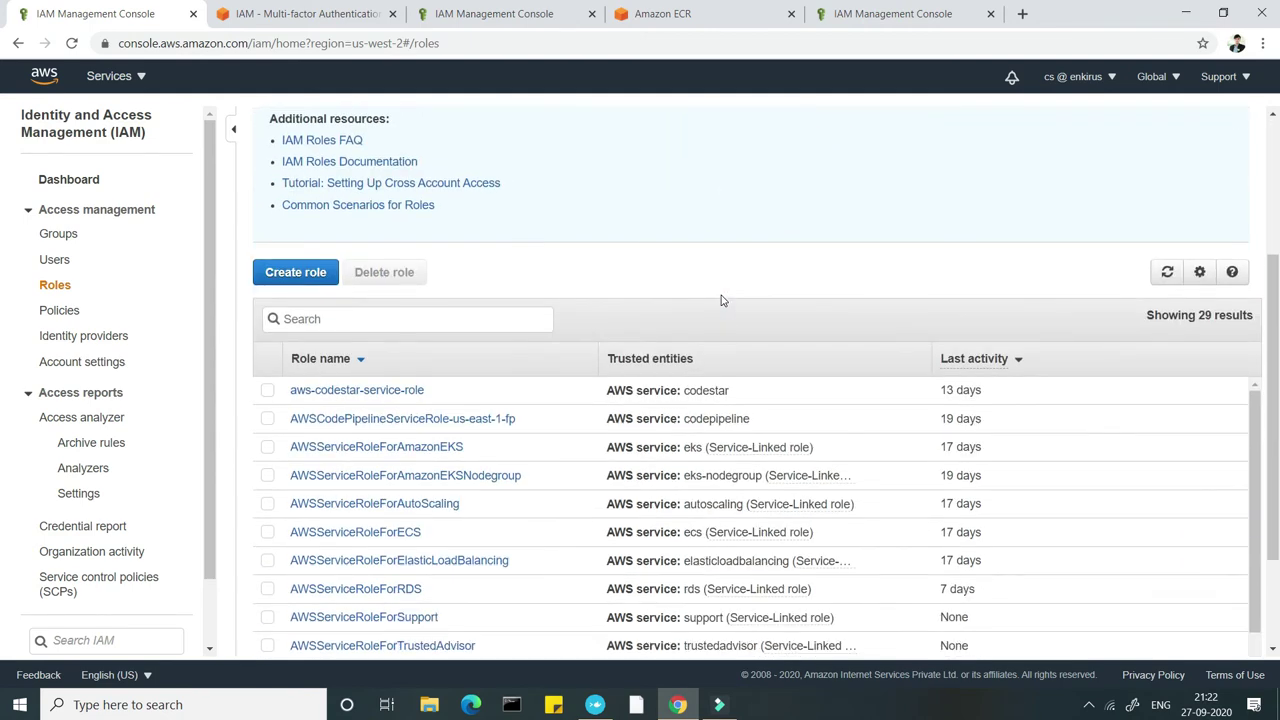
scroll(722, 300, "up", 1)
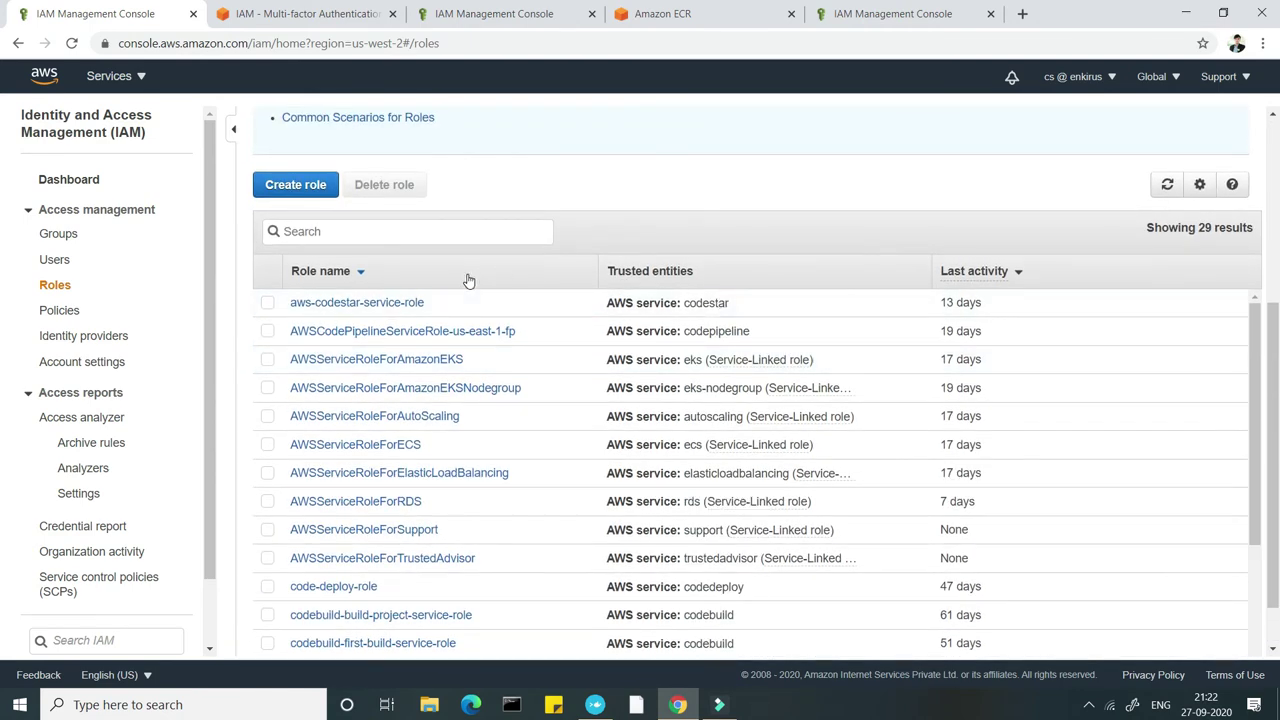
left_click(285, 195)
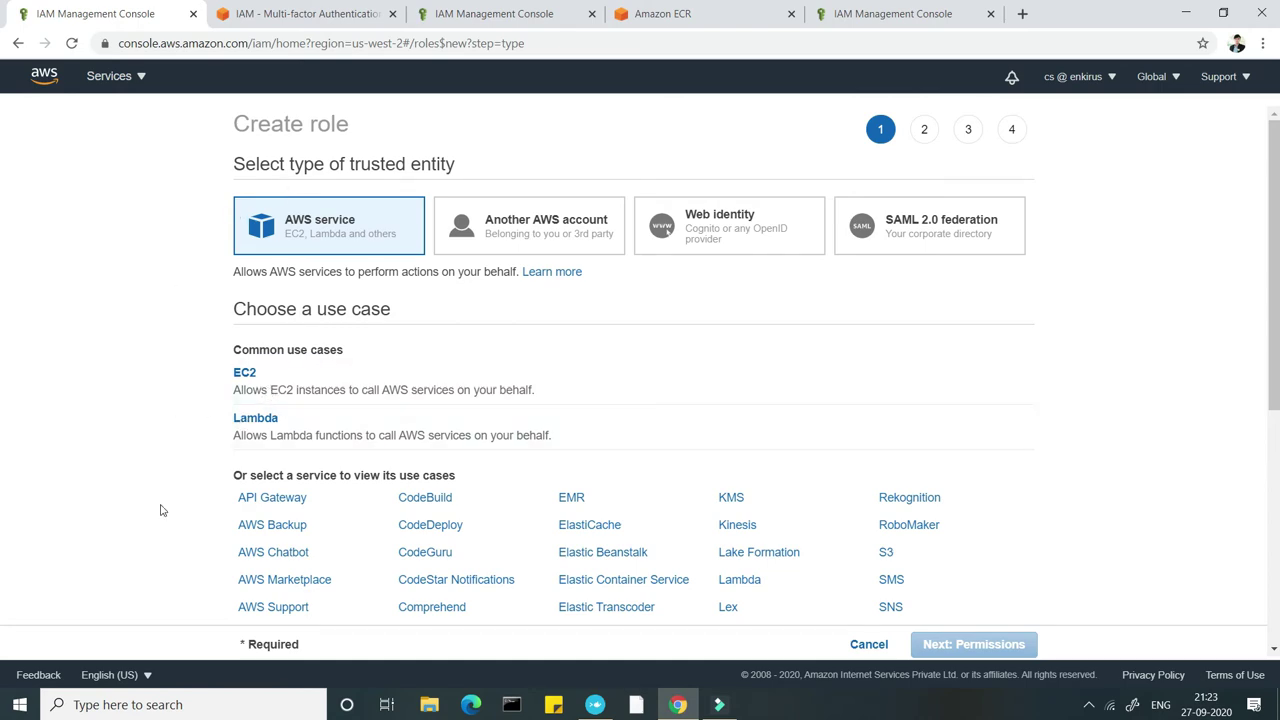
scroll(160, 510, "down", 3)
scroll(160, 510, "down", 2)
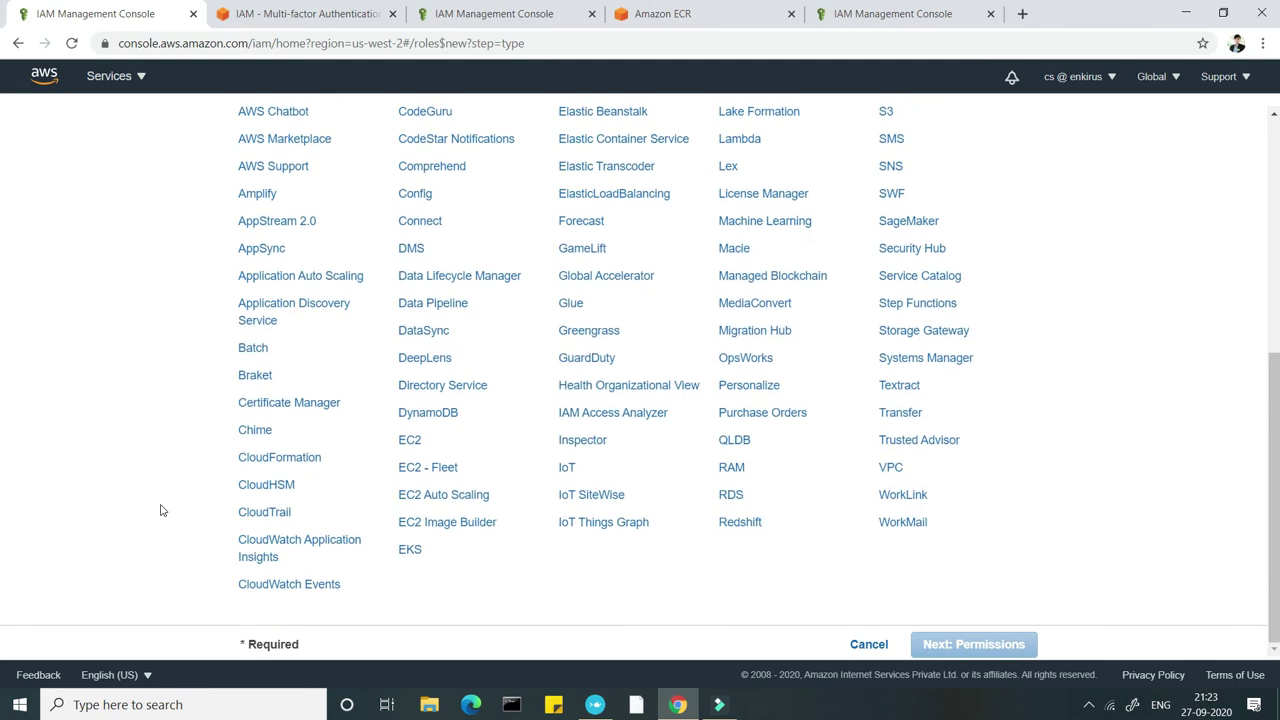
left_click(274, 587)
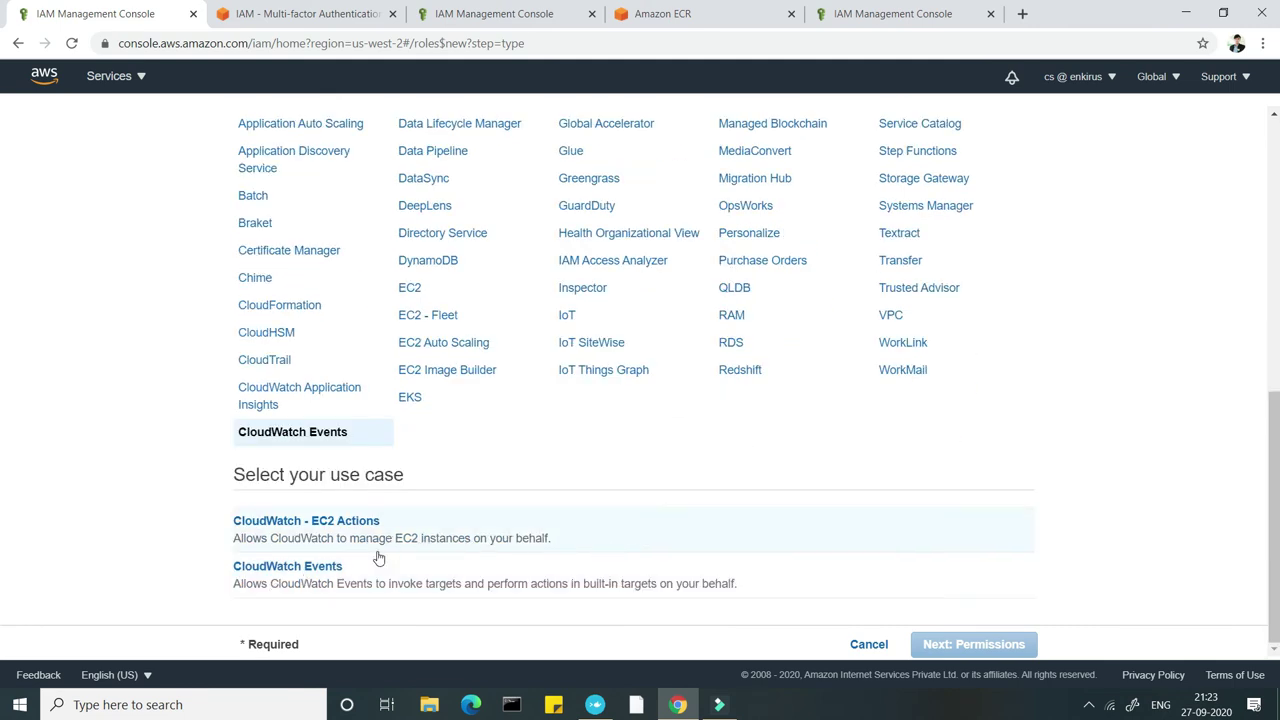
left_click(362, 568)
left_click(1006, 645)
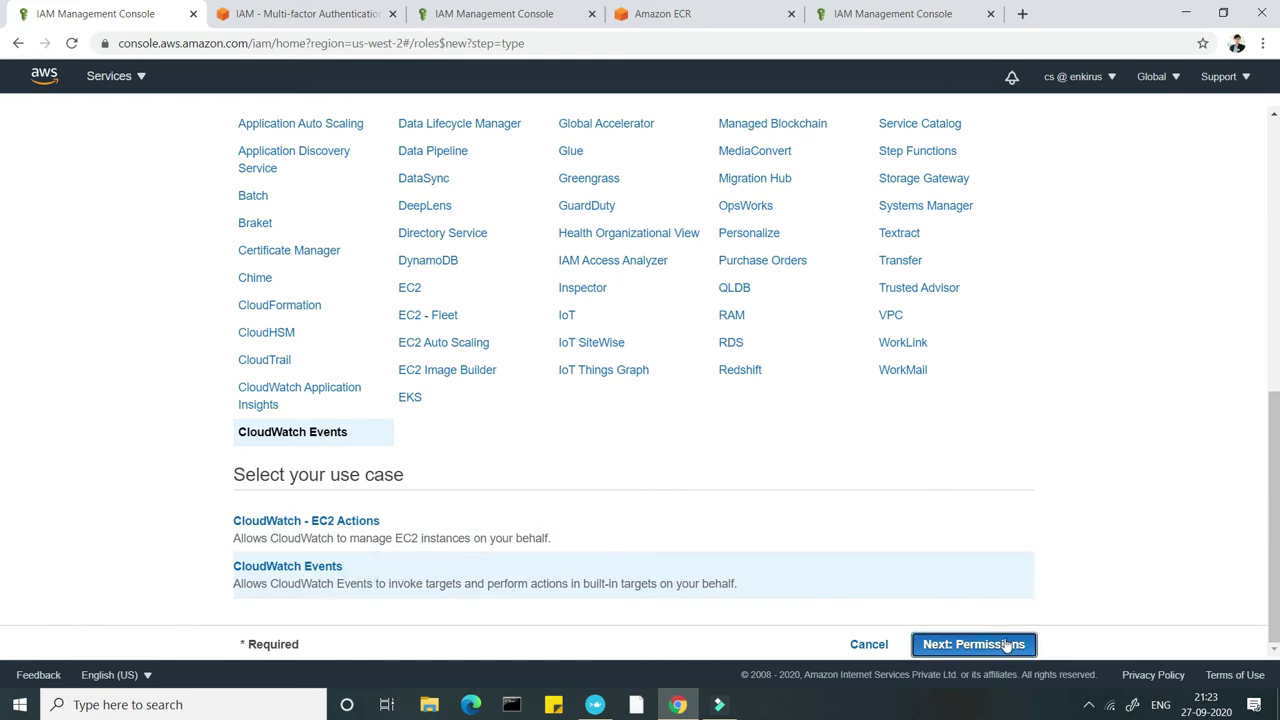
- Keep the preattached policies, add no tags, name the role cloudwatch-access-1 and create it
left_click(985, 648)
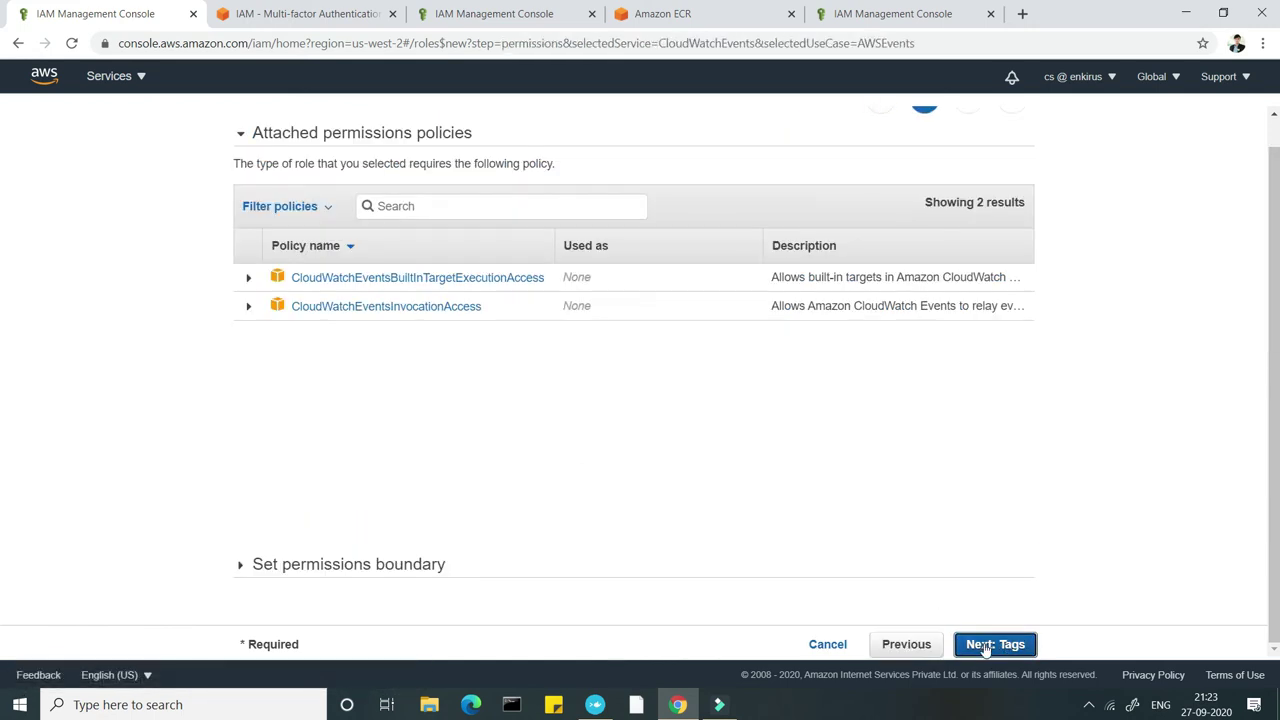
left_click(985, 646)
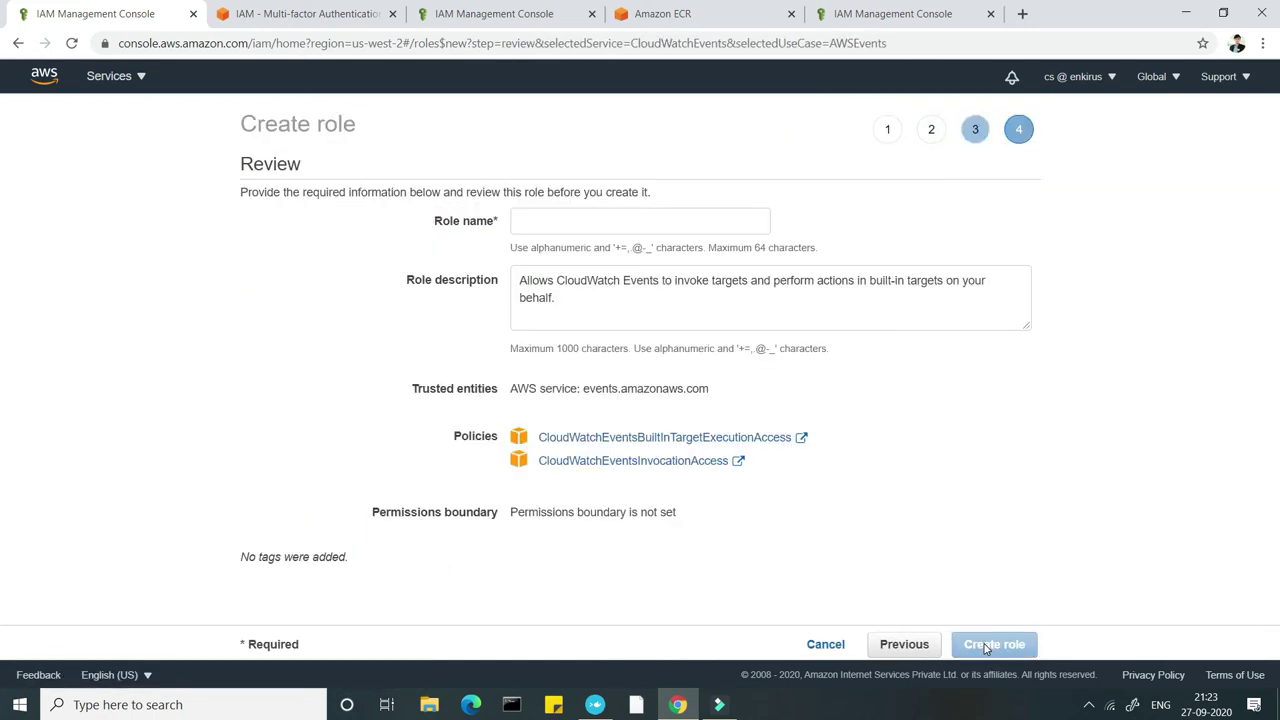
left_click(561, 217)
type("cloudwa")
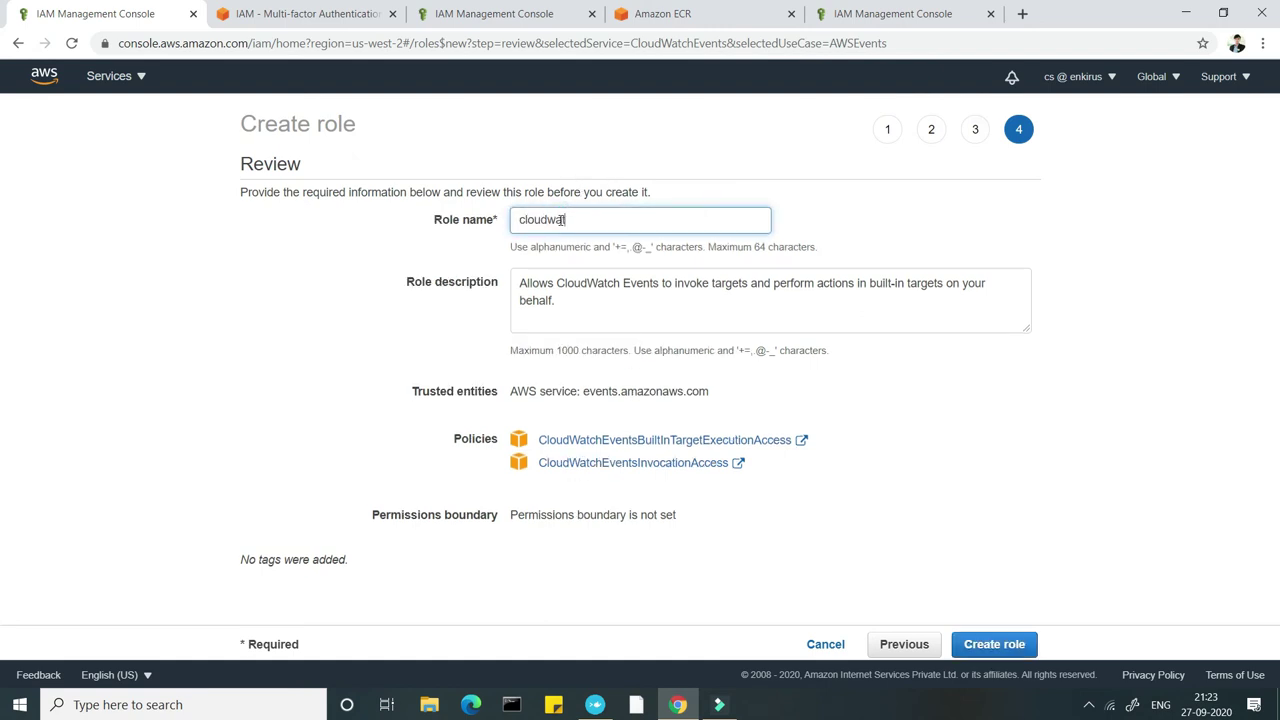
type("tch-access-1")
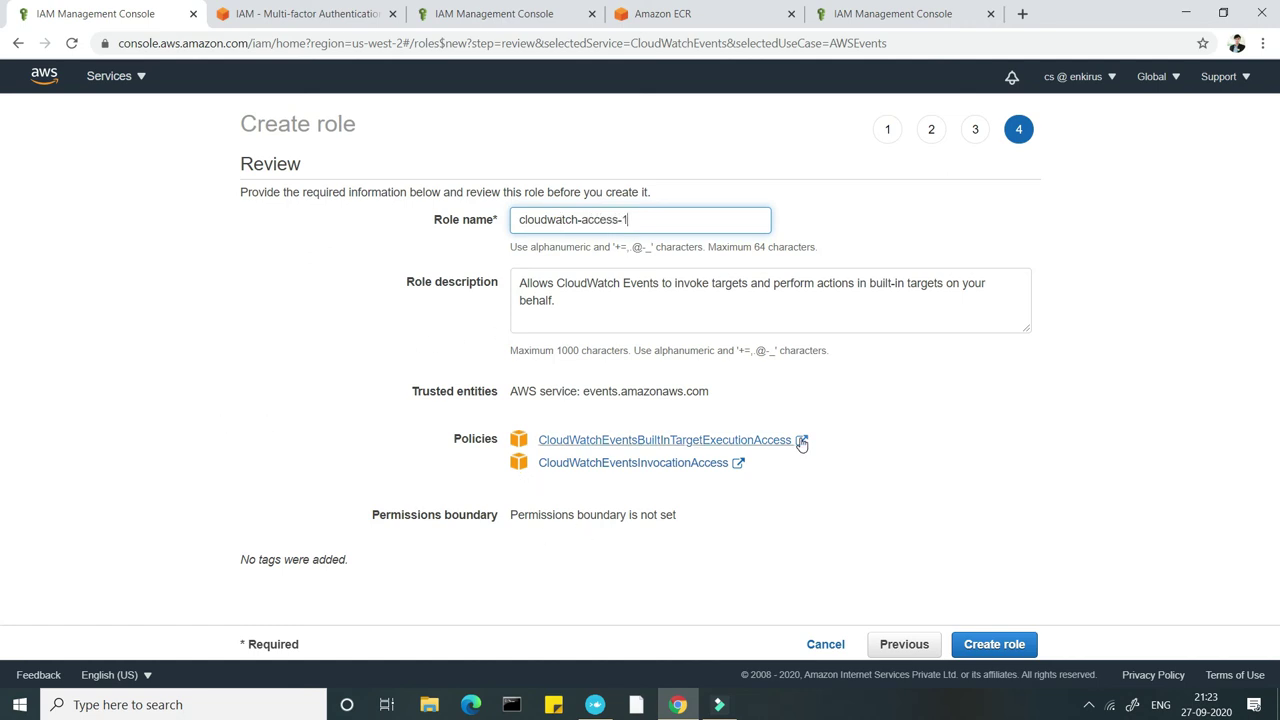
left_click(1003, 652)
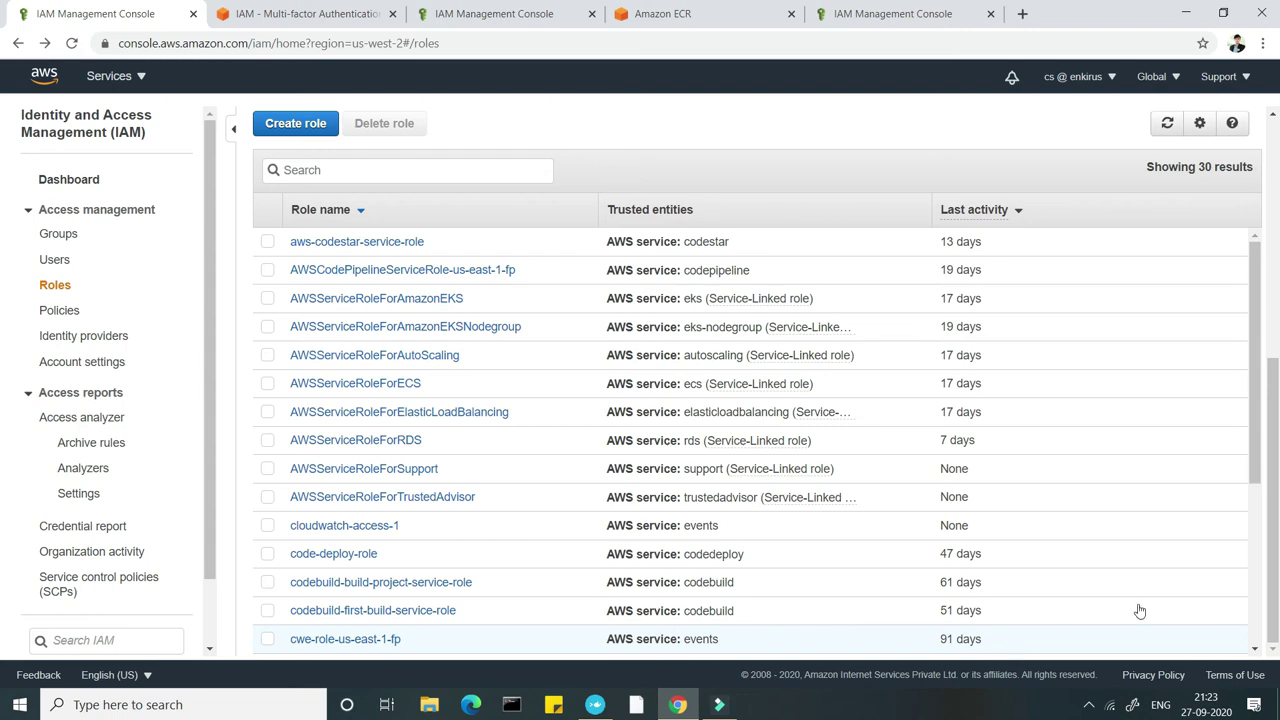
- View the existing IAM groups and add user enkirus-1 to the codecommit-access group
scroll(732, 518, "up", 5)
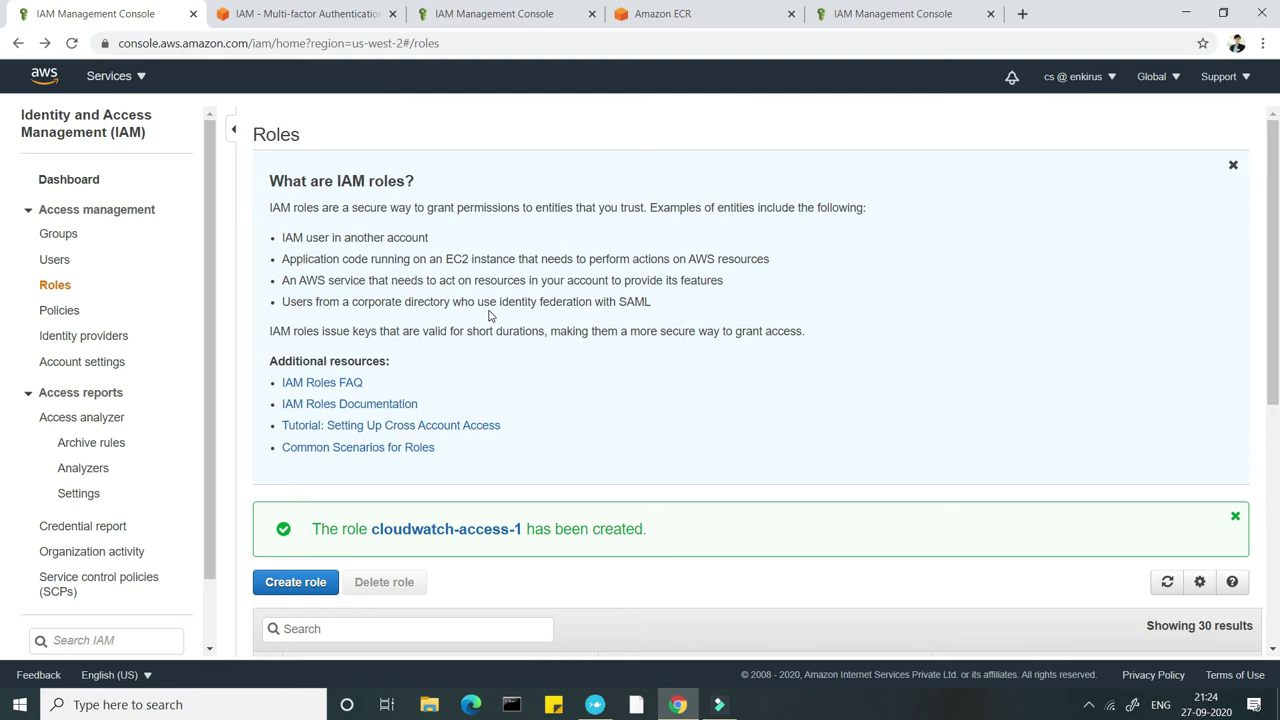
left_click(58, 238)
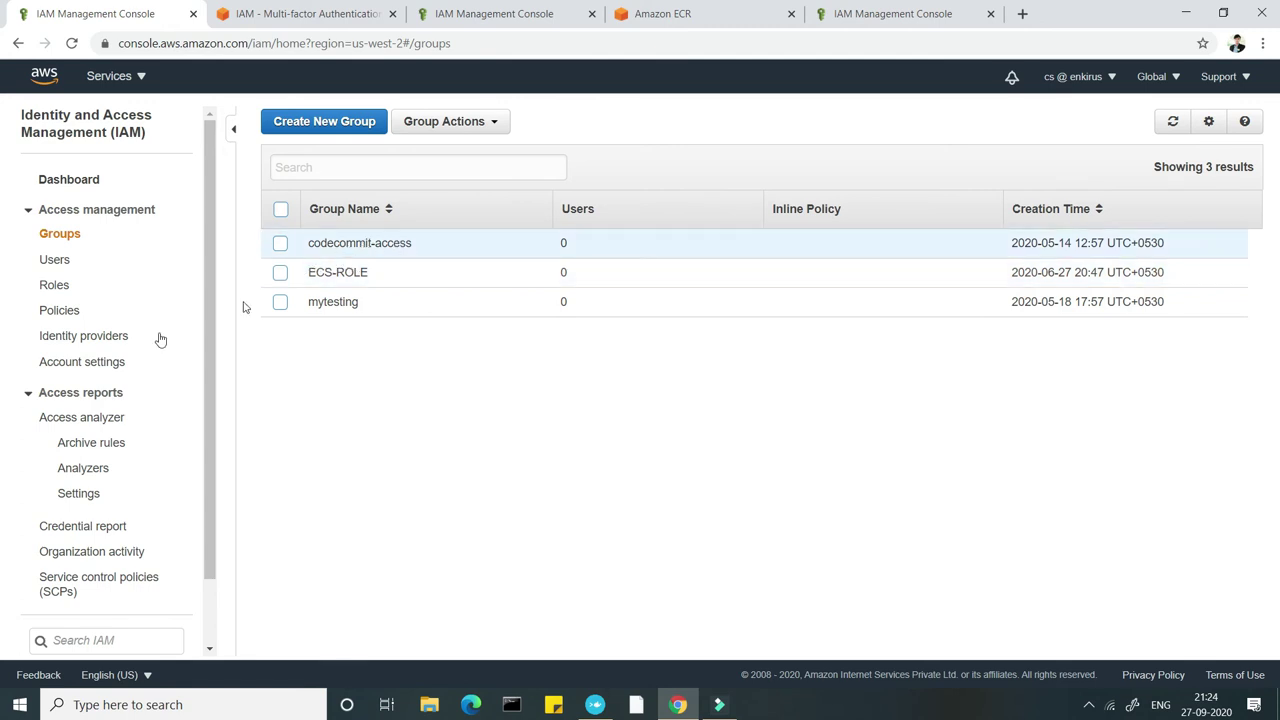
left_click(46, 260)
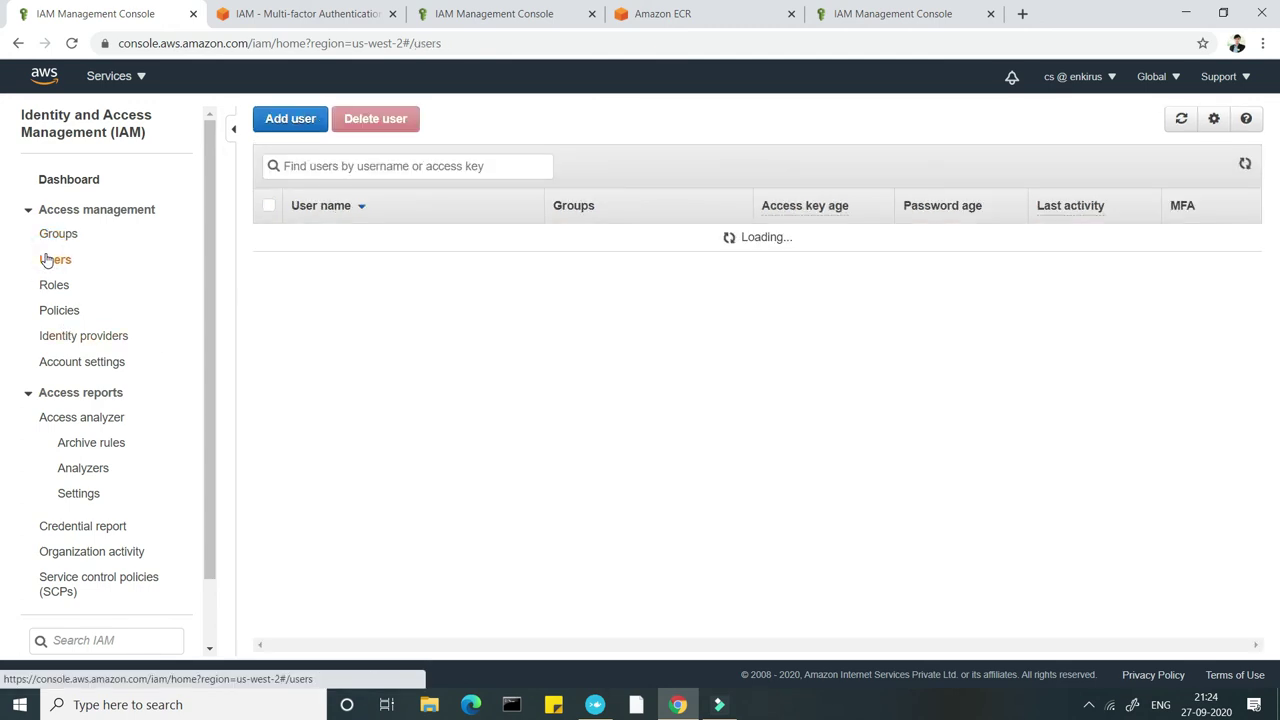
left_click(317, 271)
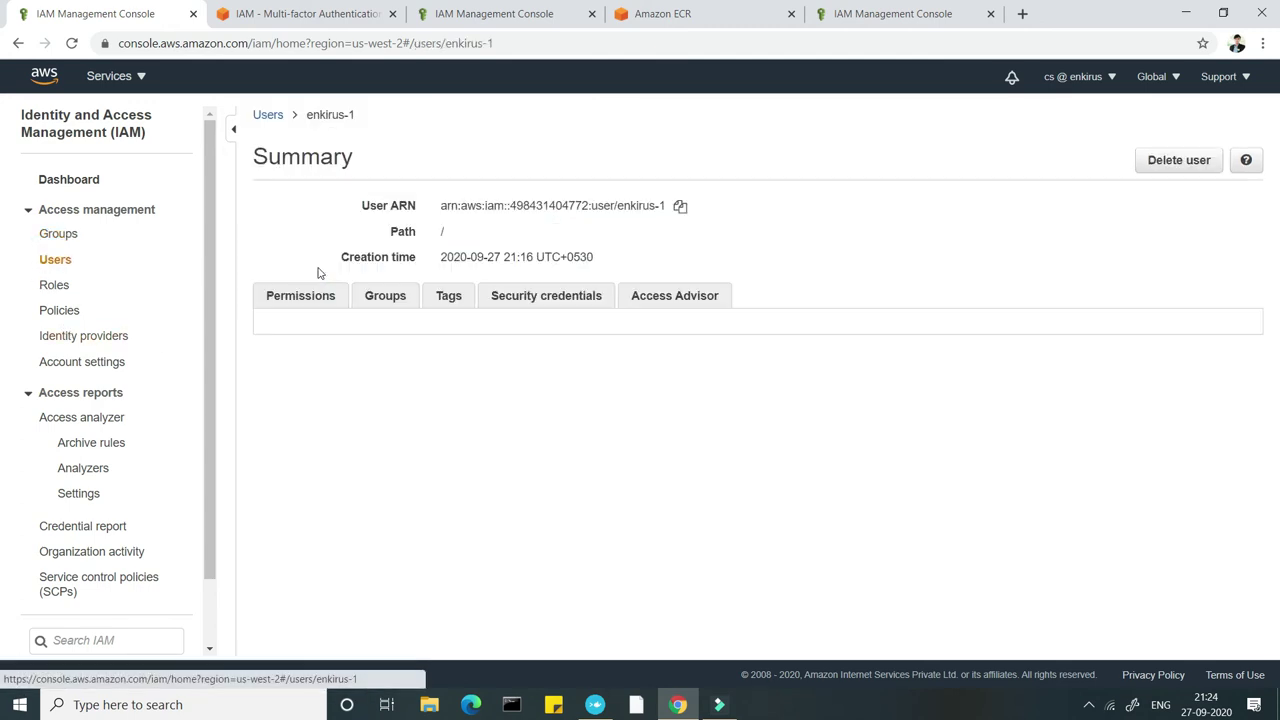
left_click(370, 292)
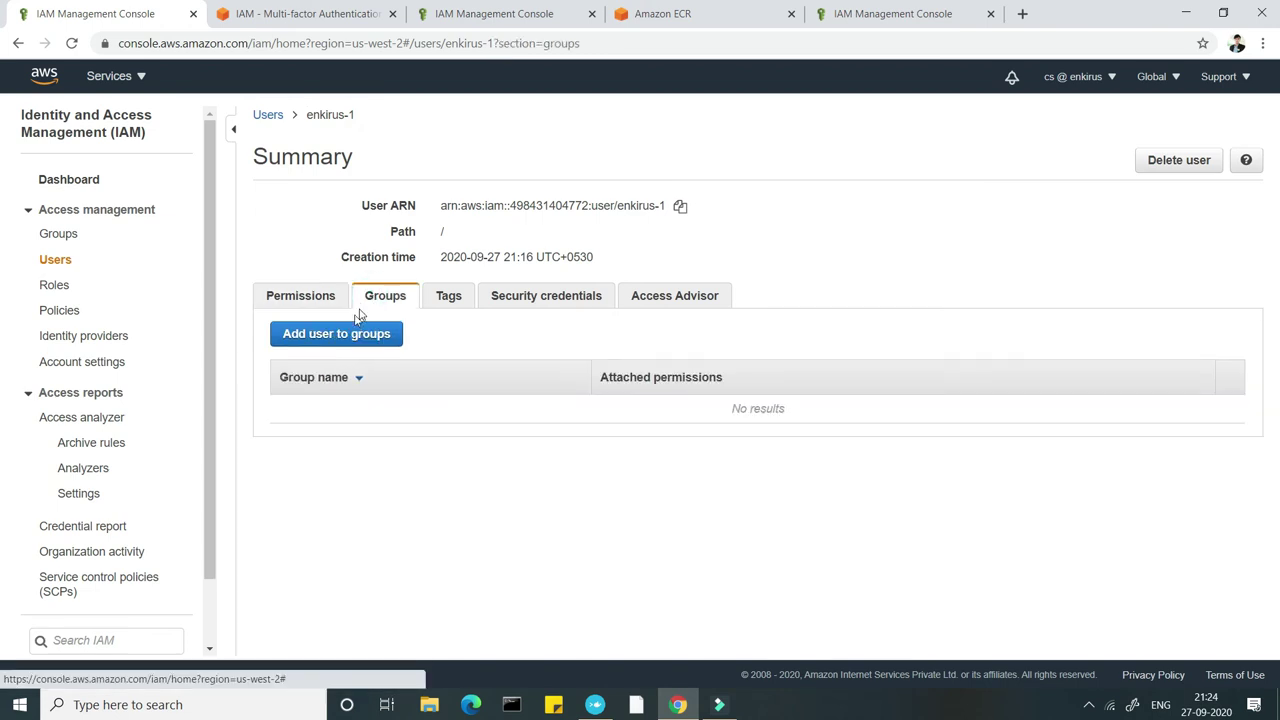
left_click(354, 334)
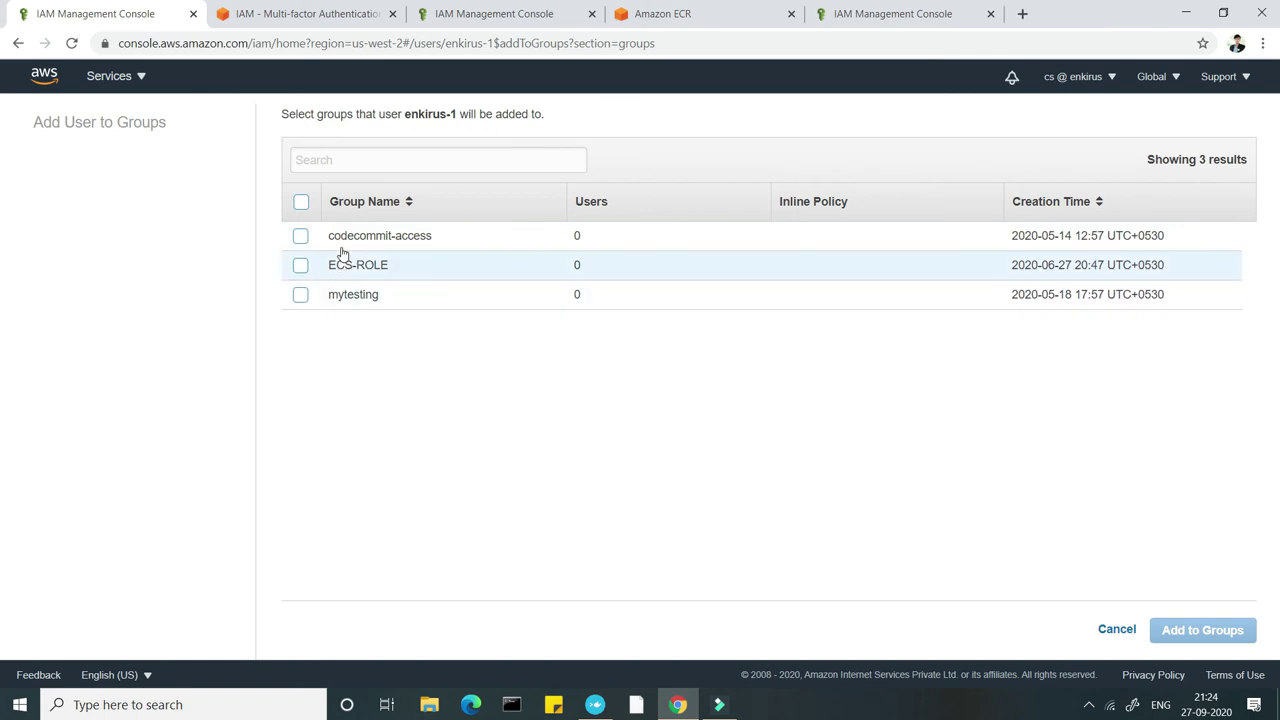
left_click(300, 236)
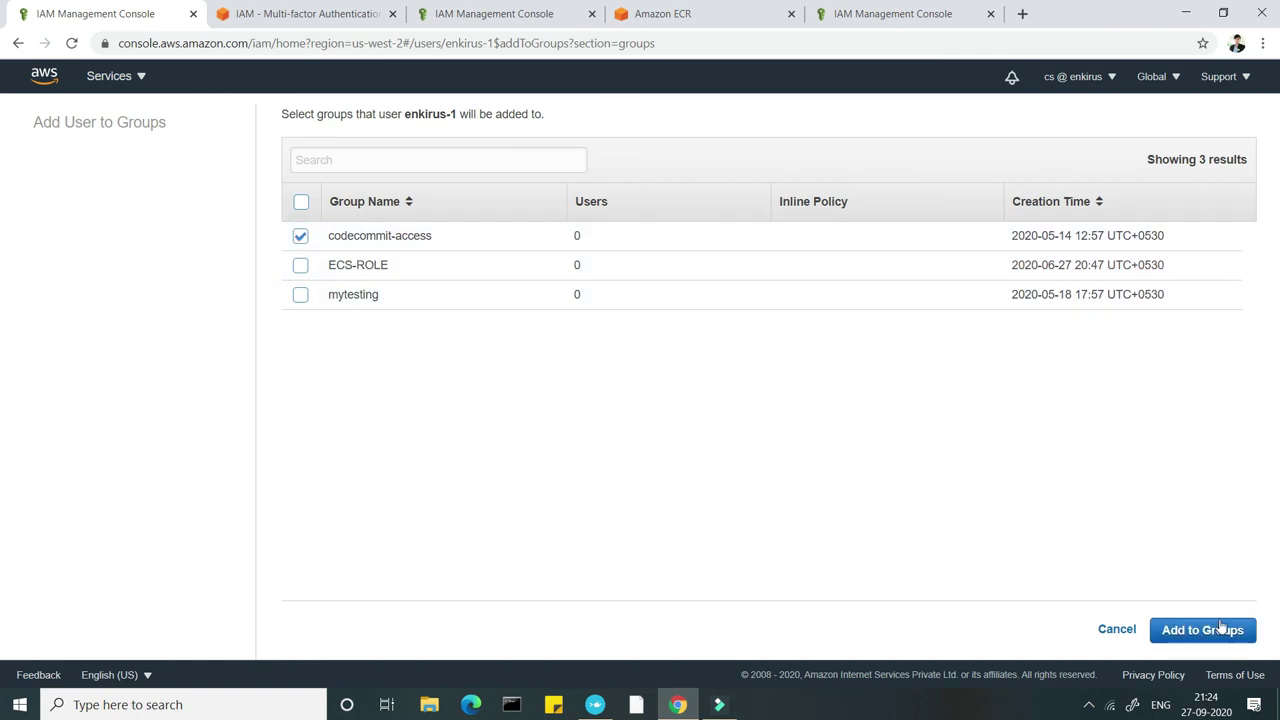
left_click(1220, 628)
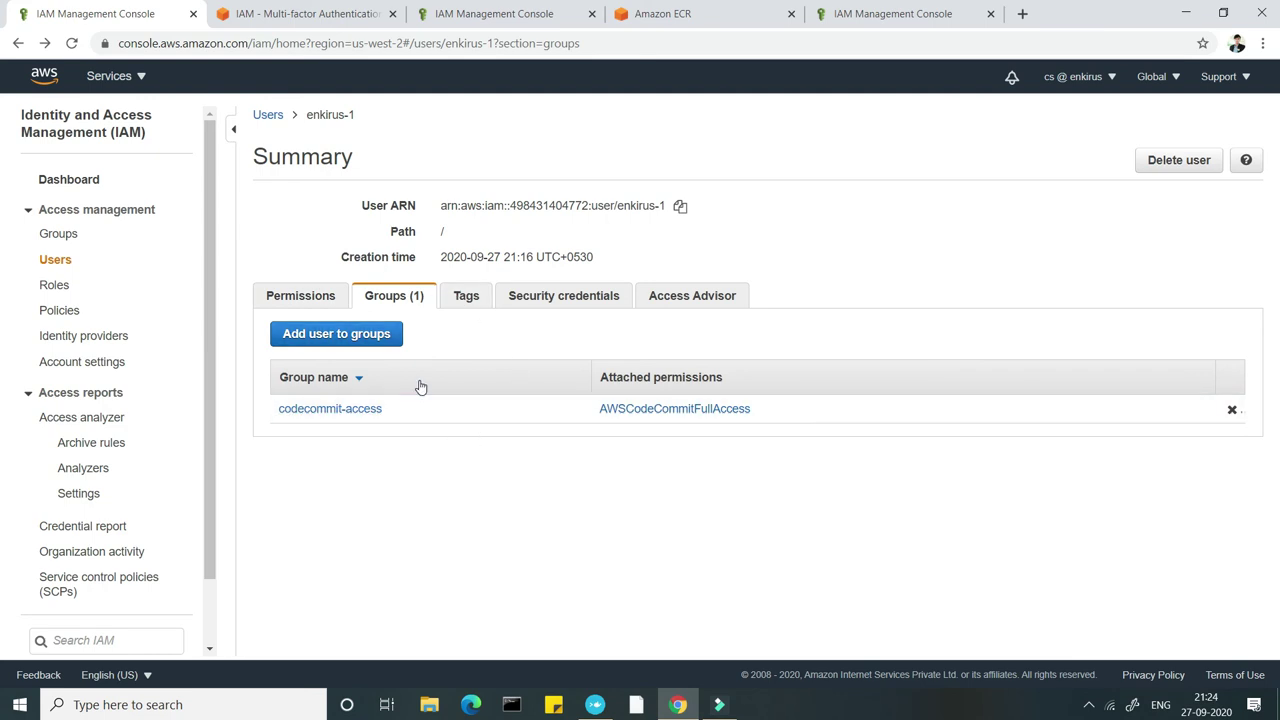
- Review the security status on the IAM dashboard and the password policy in the account settings, ending on the dashboard
left_click(67, 183)
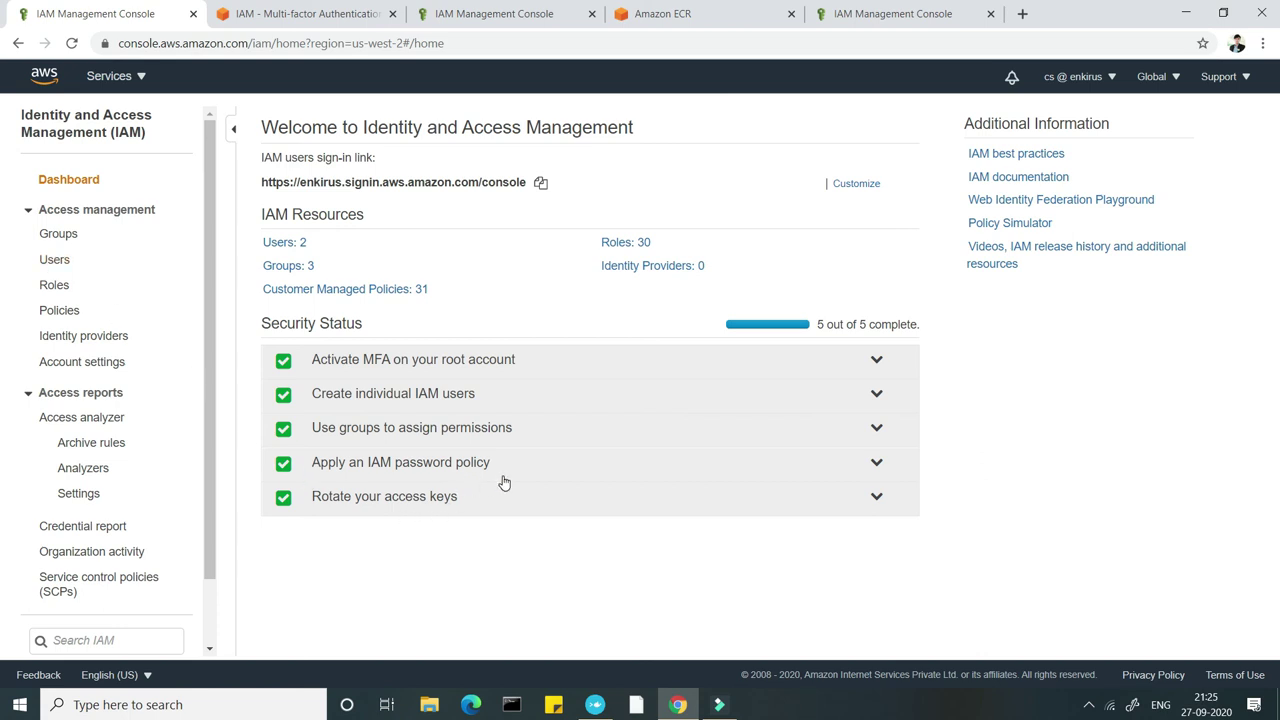
left_click(88, 368)
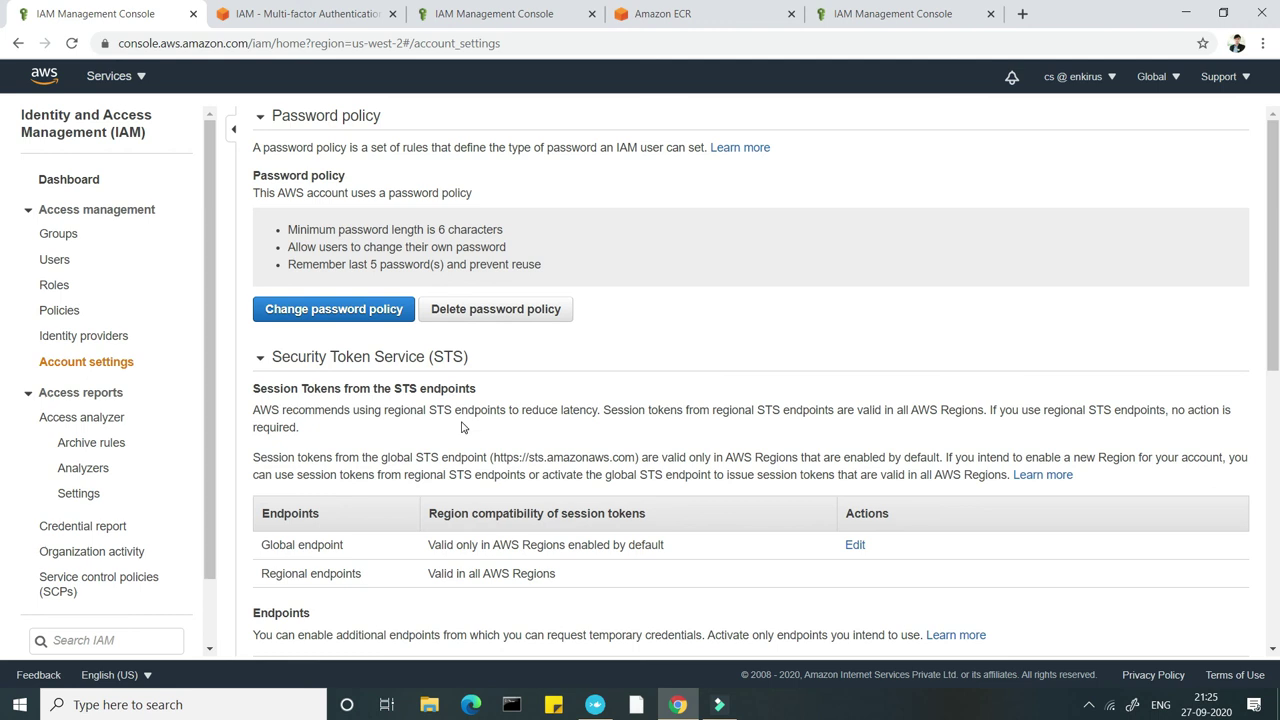
left_click(64, 183)
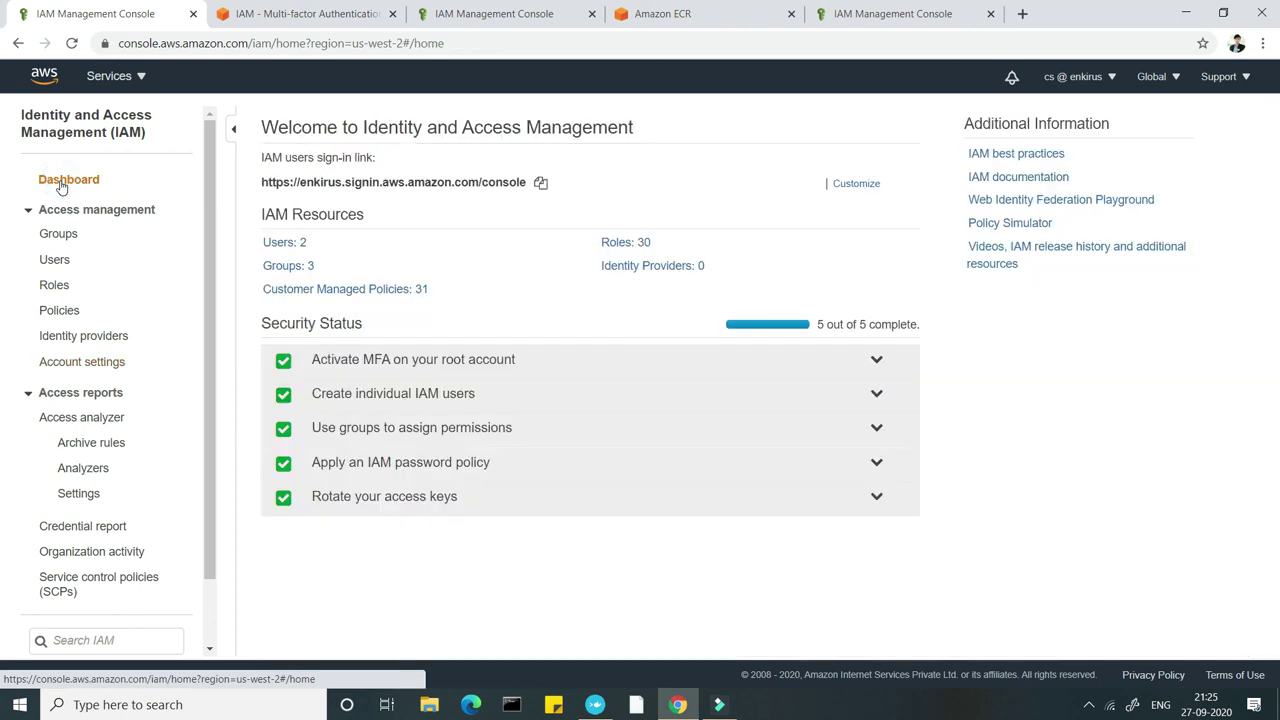